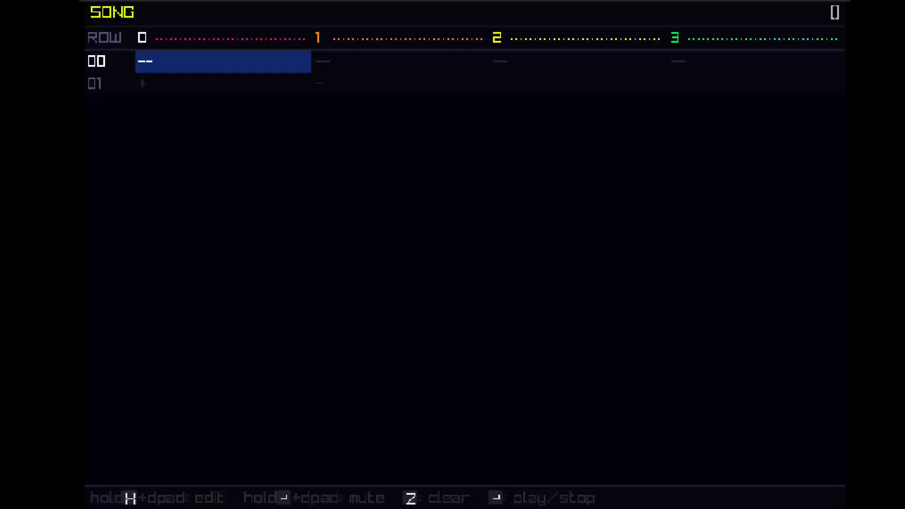
# Step: Open instrument 00 and load the DELAY effect into slot 0
pyautogui.hotkey('shift', 'Right')
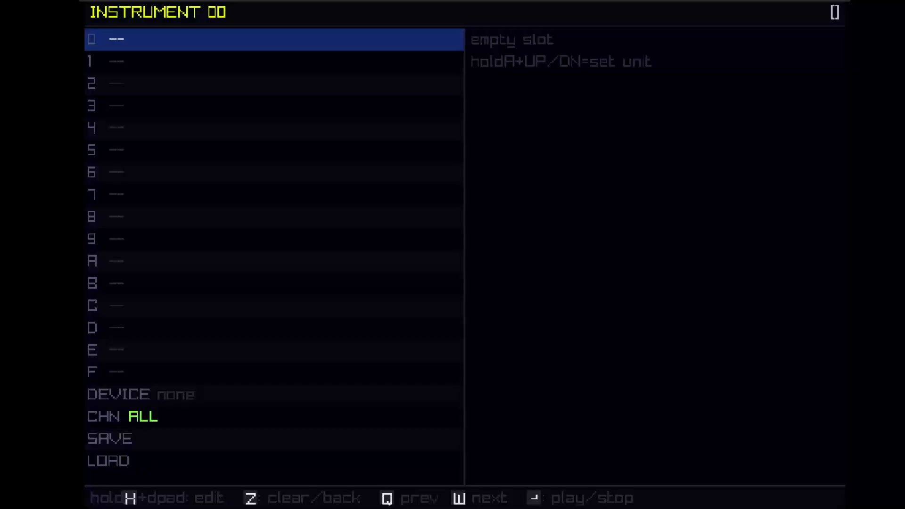
pyautogui.hotkey('x', 'Up')
pyautogui.hotkey('x', 'Up')
pyautogui.hotkey('x', 'Up')
pyautogui.hotkey('x', 'Up')
pyautogui.hotkey('x', 'Up')
pyautogui.hotkey('x', 'Up')
pyautogui.hotkey('x', 'Up')
pyautogui.hotkey('x', 'Up')
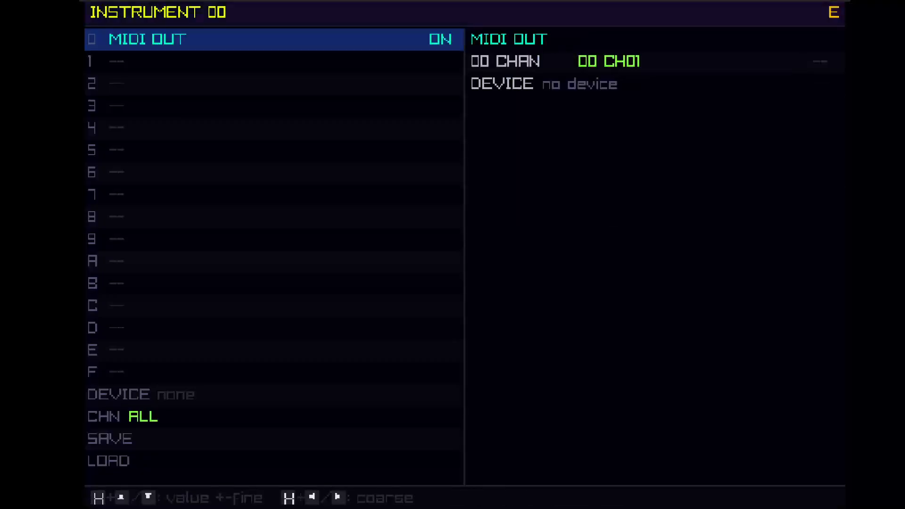
pyautogui.hotkey('x', 'Up')
pyautogui.hotkey('x', 'Up')
pyautogui.hotkey('x', 'Up')
pyautogui.hotkey('x', 'Up')
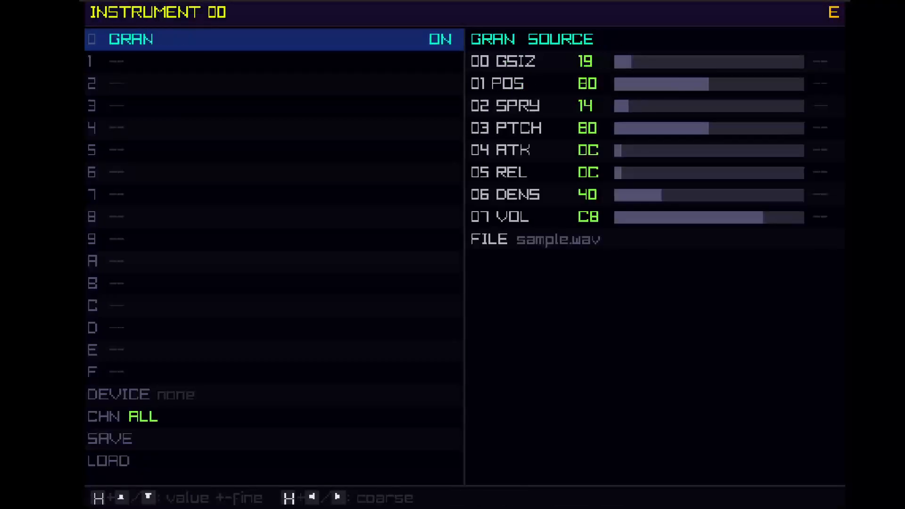
pyautogui.hotkey('x', 'Up')
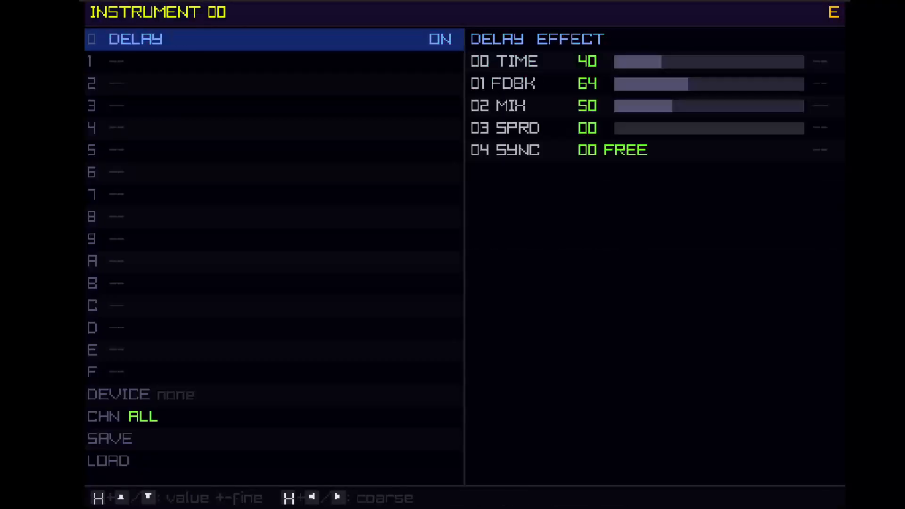
# Step: Set the SYNC parameter of the delay in slot 0 to 4/1
pyautogui.press('Right')
pyautogui.press('Down')
pyautogui.press('Down')
pyautogui.press('Down')
pyautogui.press('Down')
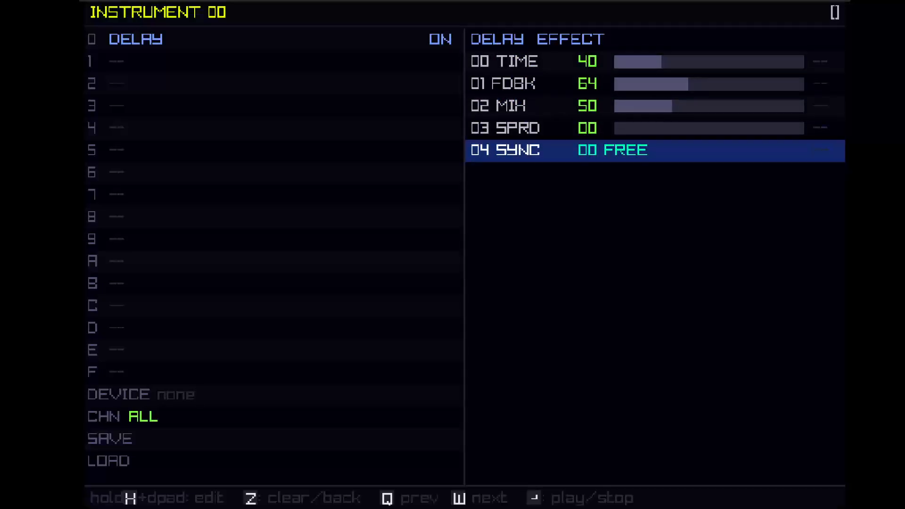
pyautogui.press('h')
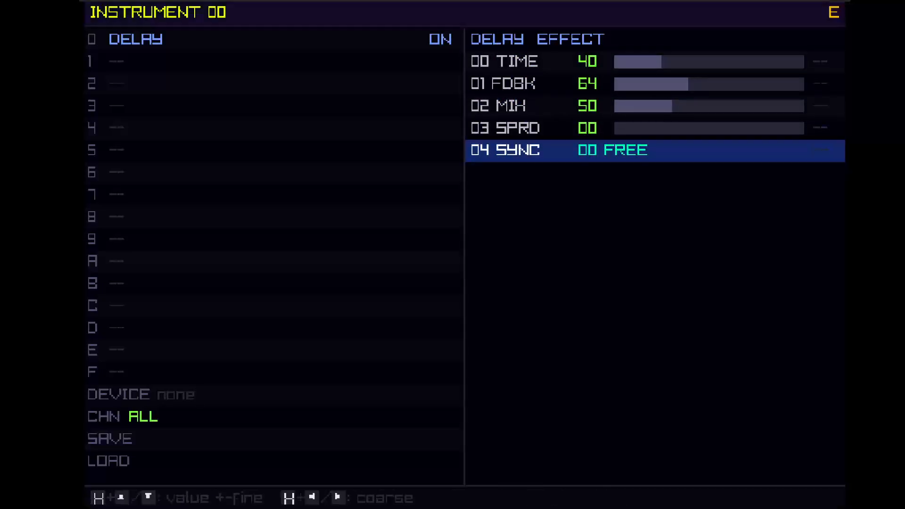
pyautogui.press('Up')
pyautogui.press('Up')
pyautogui.press('Up')
pyautogui.press('Up')
pyautogui.press('Up')
pyautogui.press('Up')
pyautogui.press('Up')
pyautogui.press('Up')
pyautogui.press('Left')
pyautogui.press('Right')
pyautogui.press('Down')
pyautogui.press('Down')
pyautogui.press('Down')
pyautogui.press('Down')
pyautogui.press('Down')
pyautogui.press('Down')
pyautogui.press('Down')
pyautogui.press('Down')
pyautogui.press('Up')
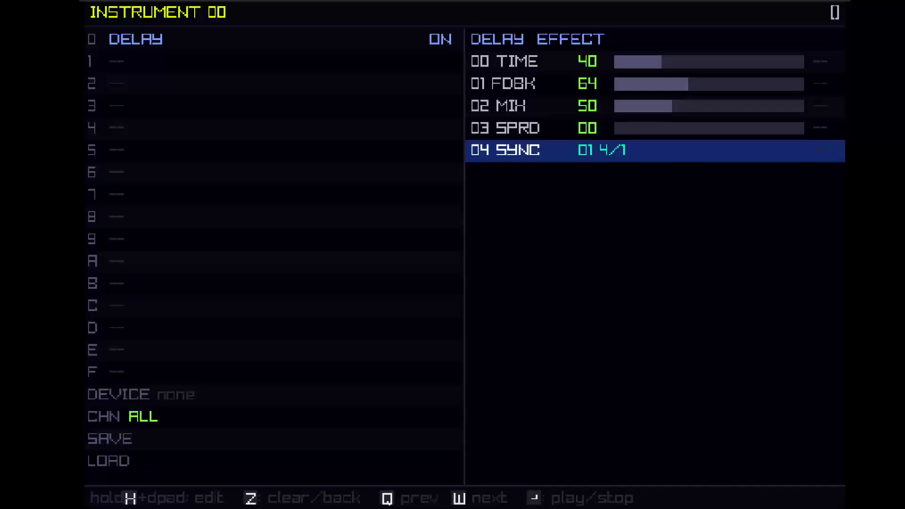
pyautogui.press('q')
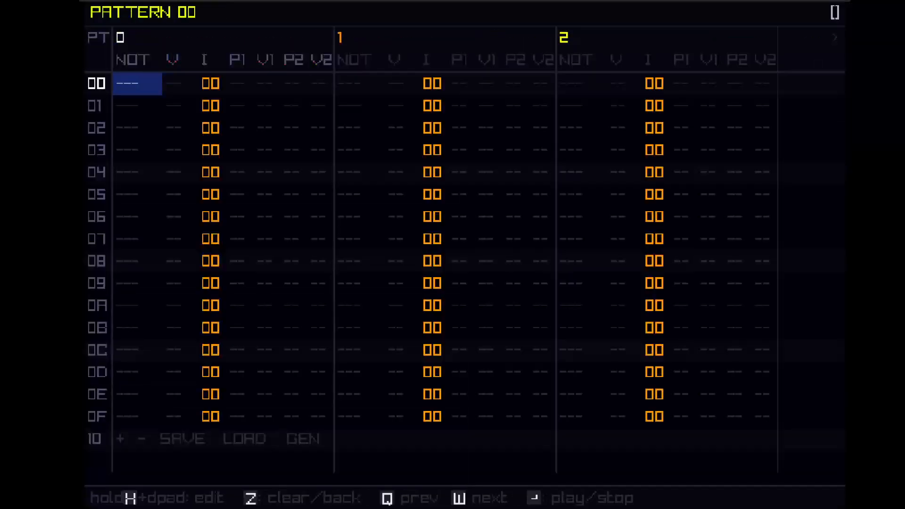
pyautogui.press('q')
pyautogui.press('w')
pyautogui.press('q')
pyautogui.press('q')
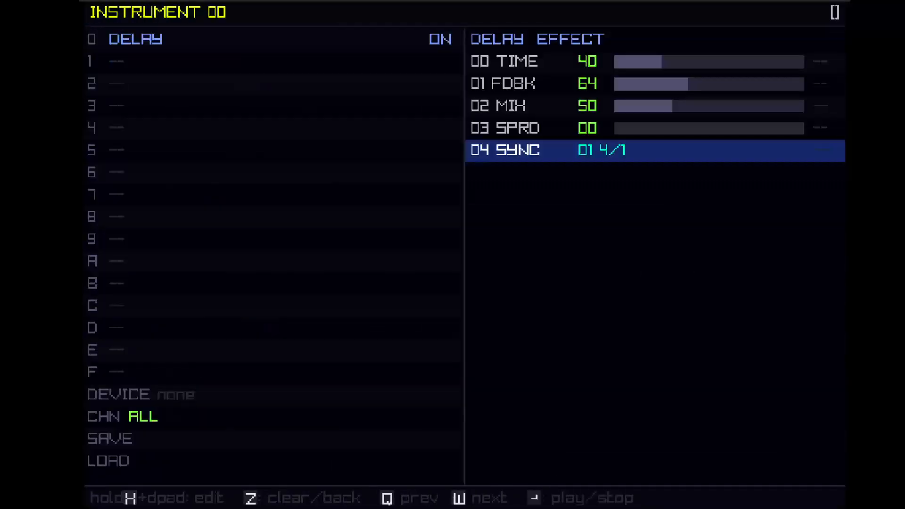
# Step: Clear the delay from slot 0 of instrument 00, load a DRUM source in its place, and set its DECAY to 5E
pyautogui.press('Left')
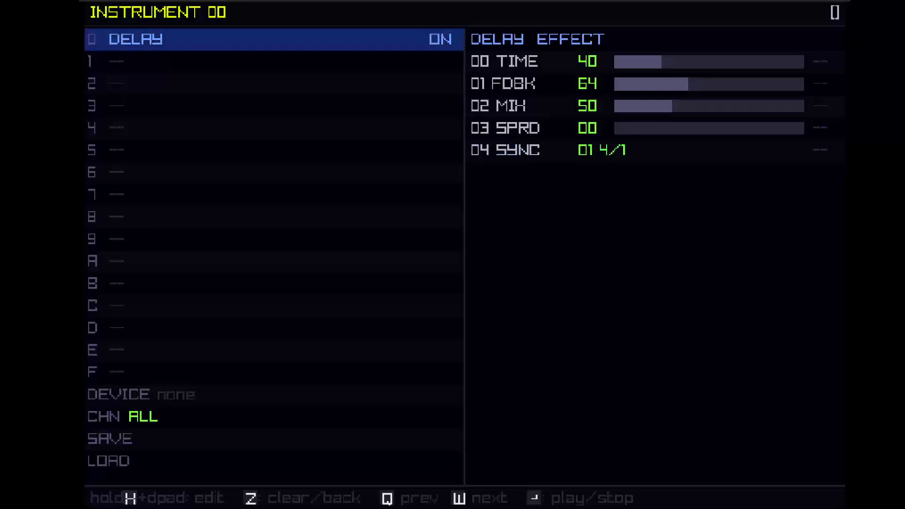
pyautogui.press('z')
pyautogui.hotkey('x', 'Down')
pyautogui.hotkey('x', 'Down')
pyautogui.hotkey('x', 'Down')
pyautogui.hotkey('x', 'Down')
pyautogui.hotkey('x', 'Down')
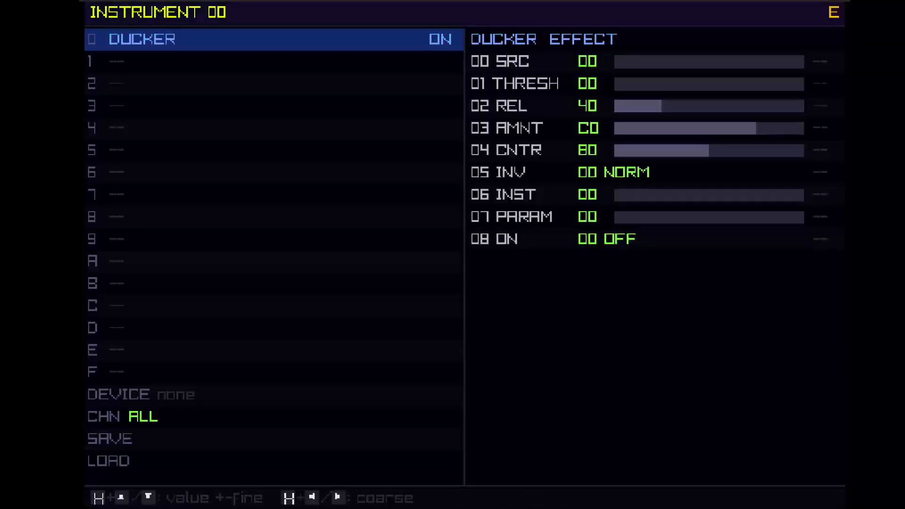
pyautogui.hotkey('x', 'Down')
pyautogui.hotkey('x', 'Down')
pyautogui.hotkey('x', 'Down')
pyautogui.hotkey('x', 'Down')
pyautogui.hotkey('x', 'Down')
pyautogui.hotkey('x', 'Down')
pyautogui.hotkey('x', 'Down')
pyautogui.hotkey('x', 'Down')
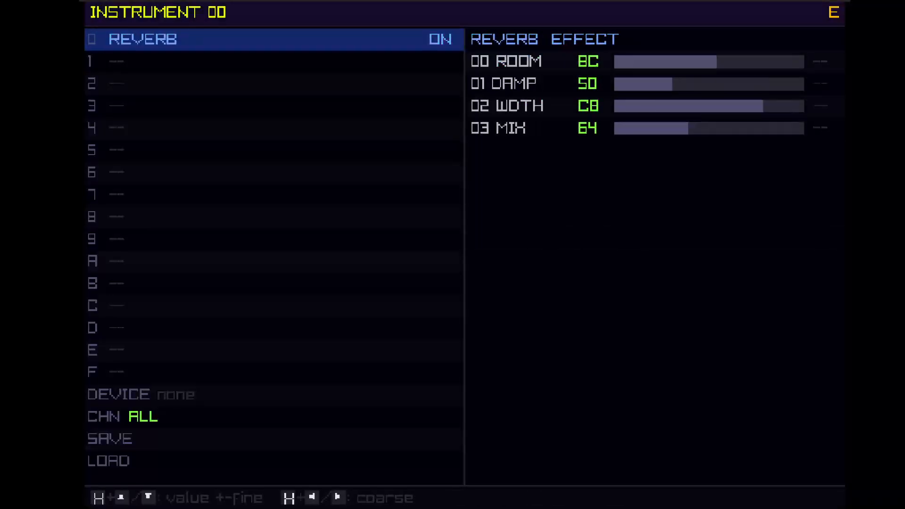
pyautogui.hotkey('x', 'Down')
pyautogui.hotkey('x', 'Down')
pyautogui.hotkey('x', 'Down')
pyautogui.hotkey('x', 'Down')
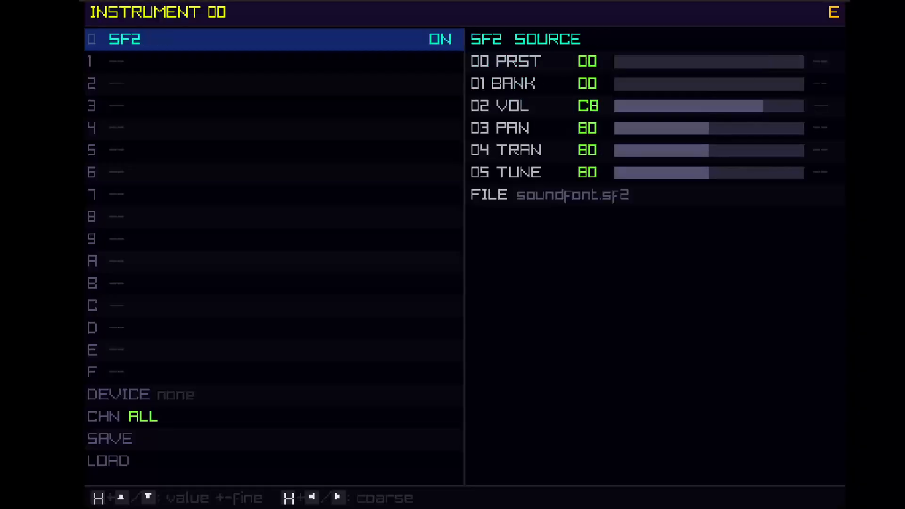
pyautogui.press('Right')
pyautogui.press('Down')
pyautogui.hotkey('x', 'Down')
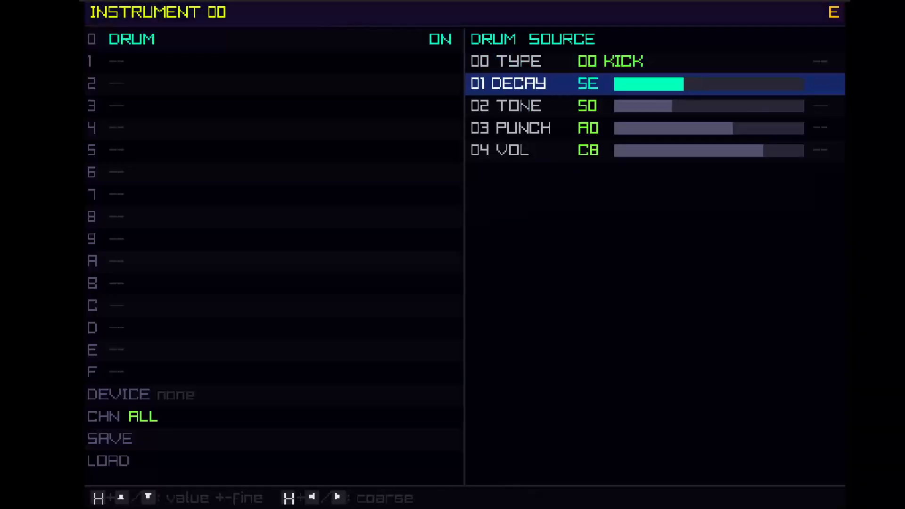
pyautogui.press('Left')
# Step: In track 0 of pattern 00, enter C-4 notes on rows 00 and 08
pyautogui.press('q')
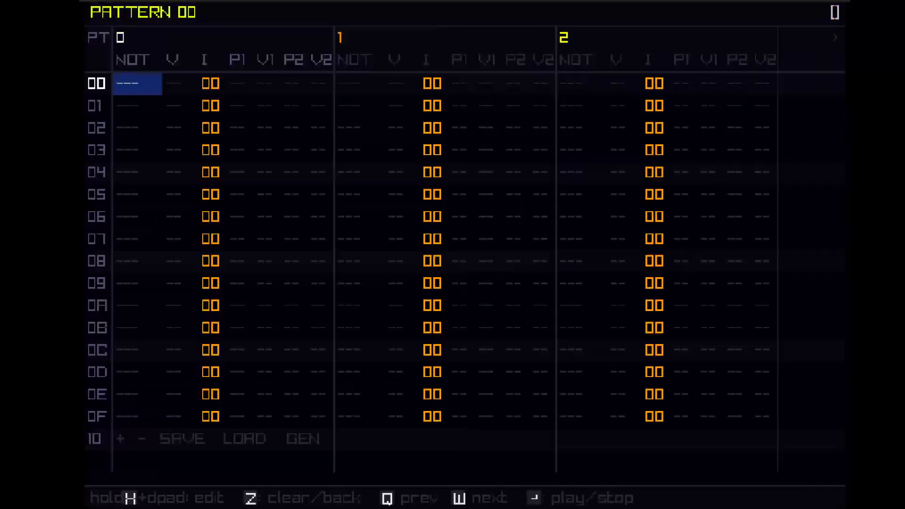
pyautogui.press('h')
pyautogui.press('Down')
pyautogui.press('Down')
pyautogui.press('Down')
pyautogui.press('Down')
pyautogui.press('Down')
pyautogui.press('Down')
pyautogui.press('Down')
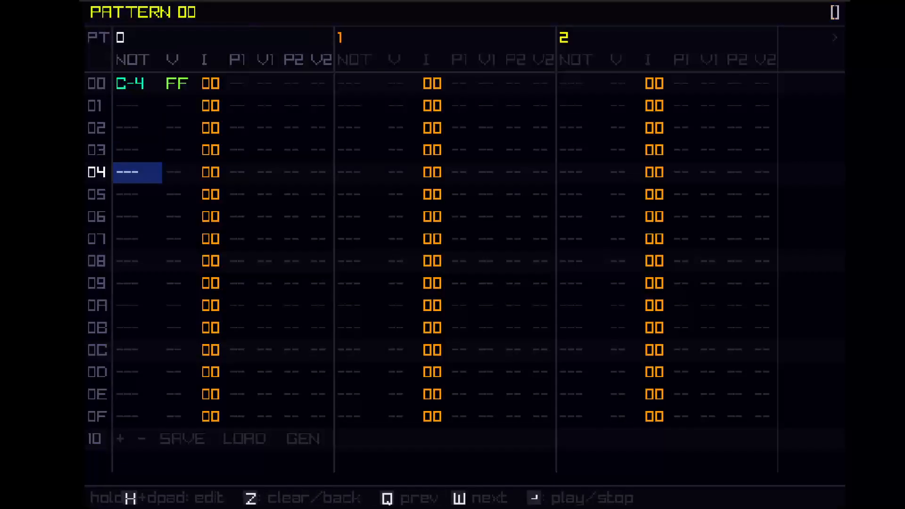
pyautogui.press('Down')
pyautogui.press('h')
pyautogui.press('Down')
pyautogui.press('Down')
pyautogui.press('Down')
pyautogui.press('Down')
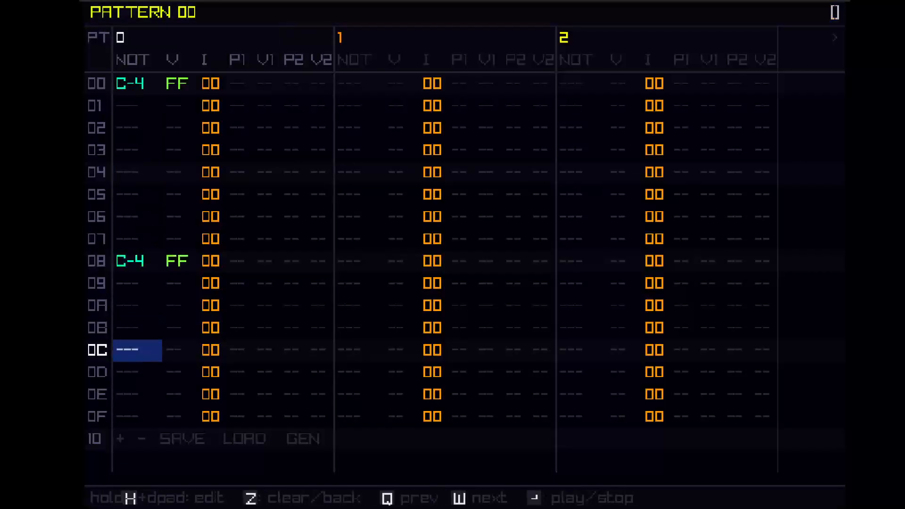
# Step: Add a C-4 note on row 04 of track 0
pyautogui.press('Up')
pyautogui.press('Up')
pyautogui.press('Up')
pyautogui.press('Up')
pyautogui.press('Up')
pyautogui.press('Up')
pyautogui.press('Up')
pyautogui.press('Up')
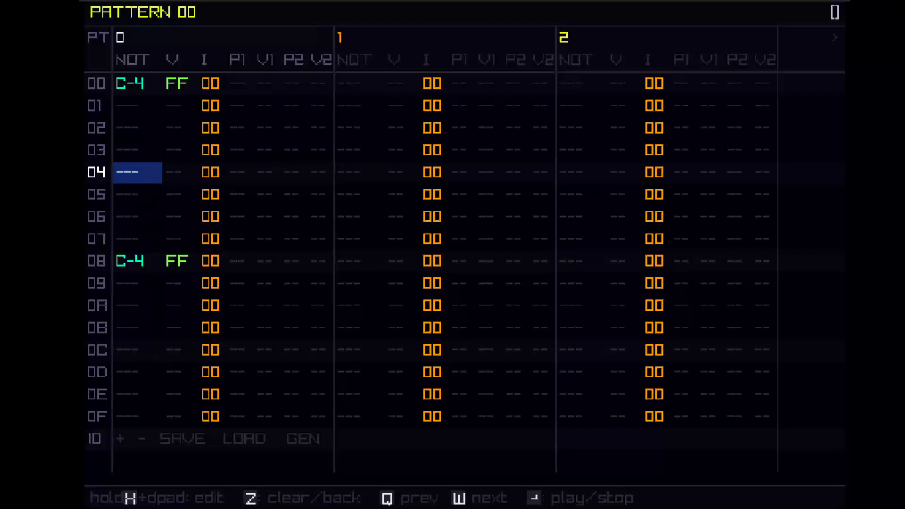
pyautogui.press('h')
# Step: Add a C-4 note on row 0C of track 0
pyautogui.press('Down')
pyautogui.press('Down')
pyautogui.press('Down')
pyautogui.press('Down')
pyautogui.press('Down')
pyautogui.press('Down')
pyautogui.press('Down')
pyautogui.press('Down')
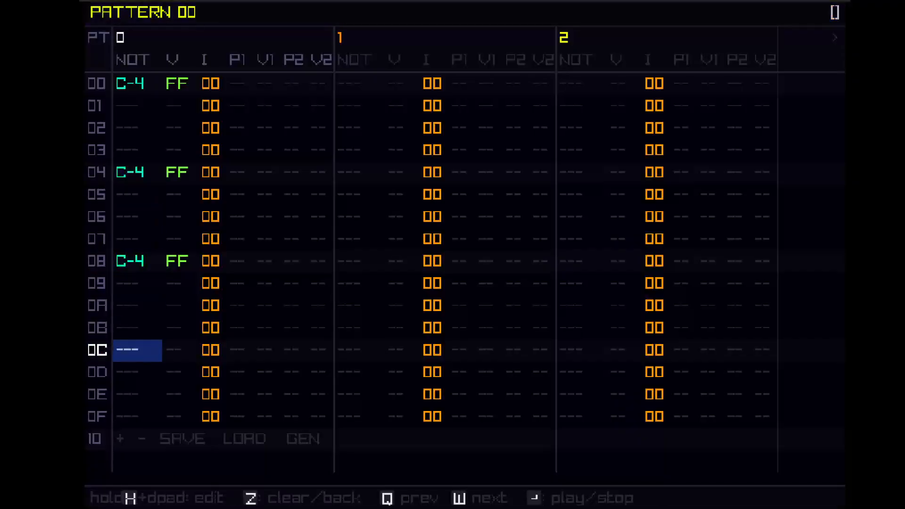
pyautogui.press('h')
pyautogui.press('Up')
pyautogui.press('Up')
pyautogui.press('Up')
pyautogui.press('Up')
pyautogui.press('Up')
pyautogui.press('Up')
pyautogui.press('Up')
pyautogui.press('Up')
pyautogui.press('Up')
pyautogui.press('Up')
pyautogui.press('Up')
pyautogui.press('Up')
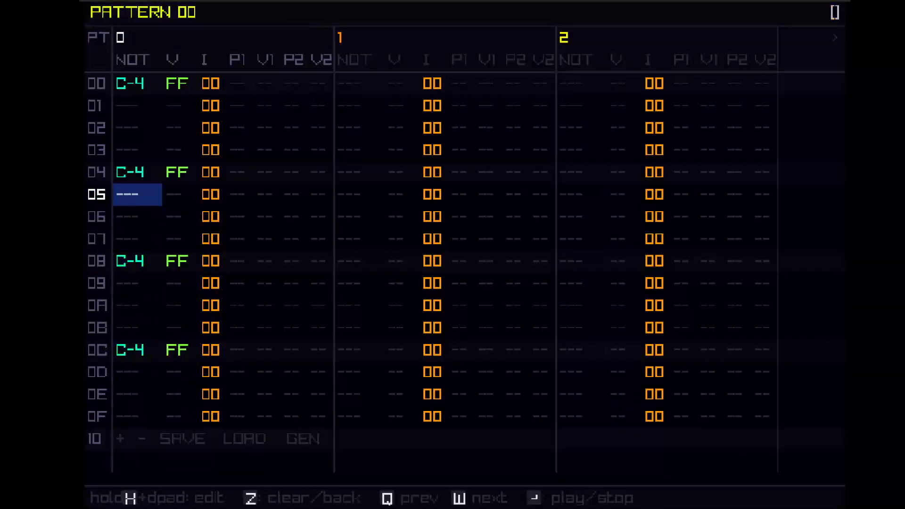
pyautogui.press('Down')
pyautogui.press('Down')
pyautogui.press('Down')
pyautogui.press('Down')
pyautogui.press('Down')
pyautogui.press('Up')
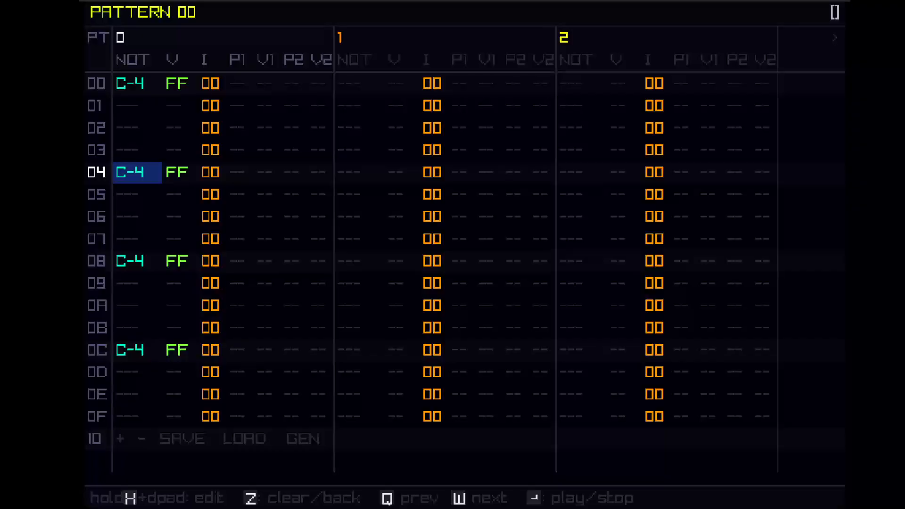
pyautogui.press('Up')
pyautogui.press('Up')
pyautogui.press('Up')
pyautogui.press('Up')
pyautogui.press('Down')
pyautogui.press('Down')
pyautogui.press('Down')
pyautogui.press('Down')
pyautogui.press('Down')
pyautogui.press('Down')
pyautogui.press('Down')
pyautogui.press('Down')
pyautogui.press('Down')
pyautogui.press('Down')
pyautogui.press('Down')
pyautogui.press('Down')
pyautogui.press('Down')
pyautogui.press('Down')
pyautogui.press('Down')
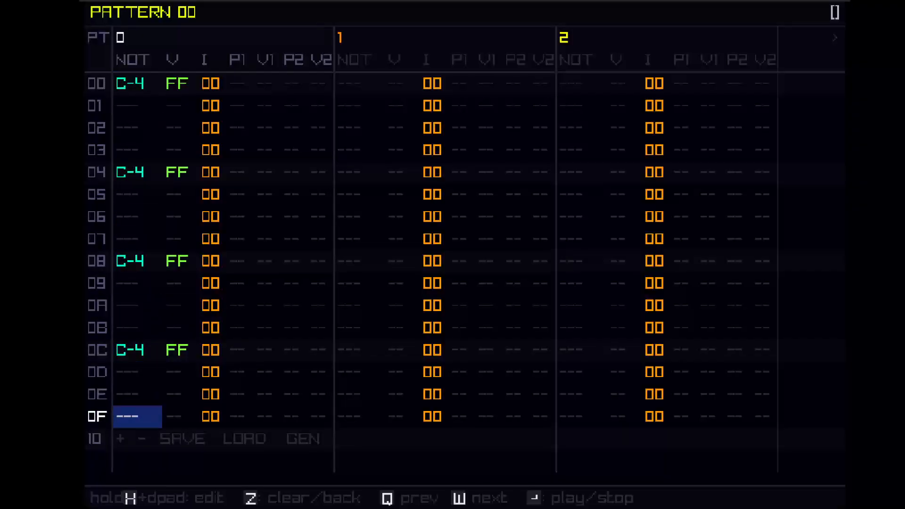
# Step: Start playback of pattern 00
pyautogui.press('Return')
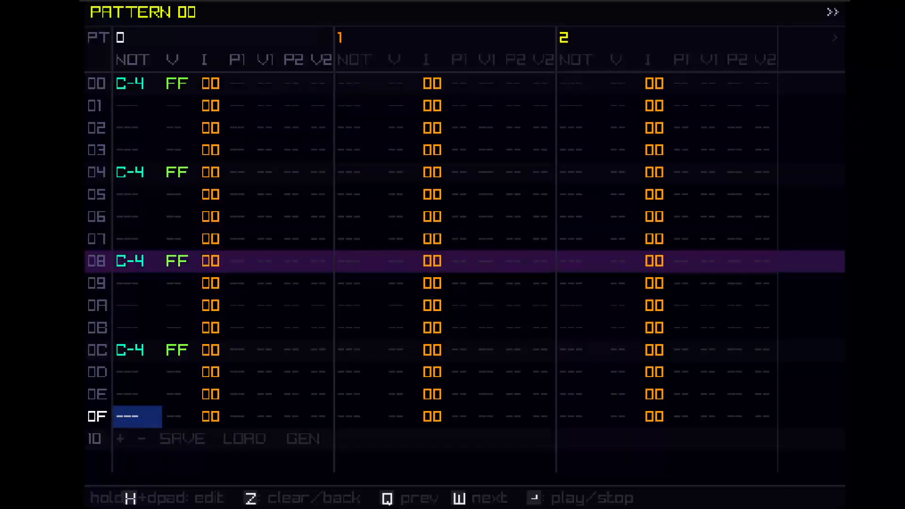
pyautogui.press('Escape')
# Step: Return to instrument 00 and load the DELAY effect into slot 1, after the drum source
pyautogui.hotkey('shift', 'Right')
pyautogui.press('Down')
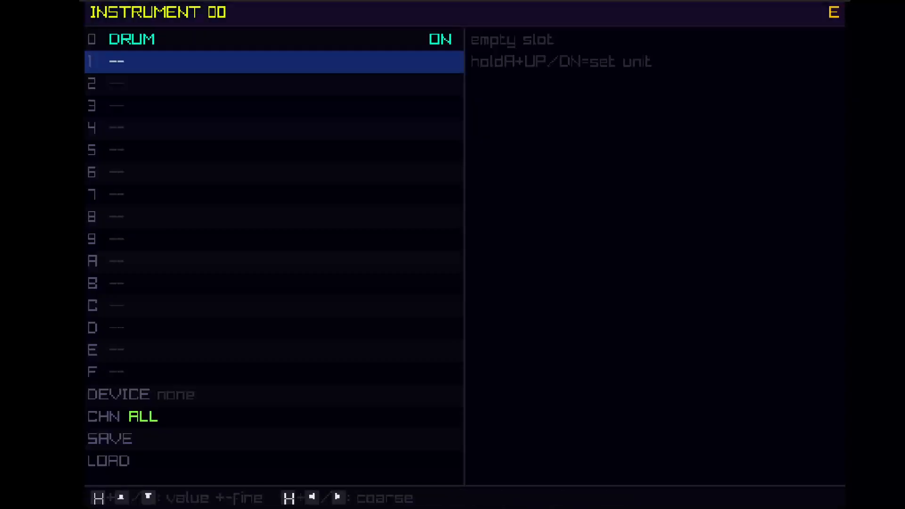
pyautogui.hotkey('x', 'Up')
pyautogui.hotkey('x', 'Up')
pyautogui.hotkey('x', 'Up')
pyautogui.hotkey('x', 'Up')
pyautogui.hotkey('x', 'Up')
pyautogui.hotkey('x', 'Up')
pyautogui.hotkey('x', 'Up')
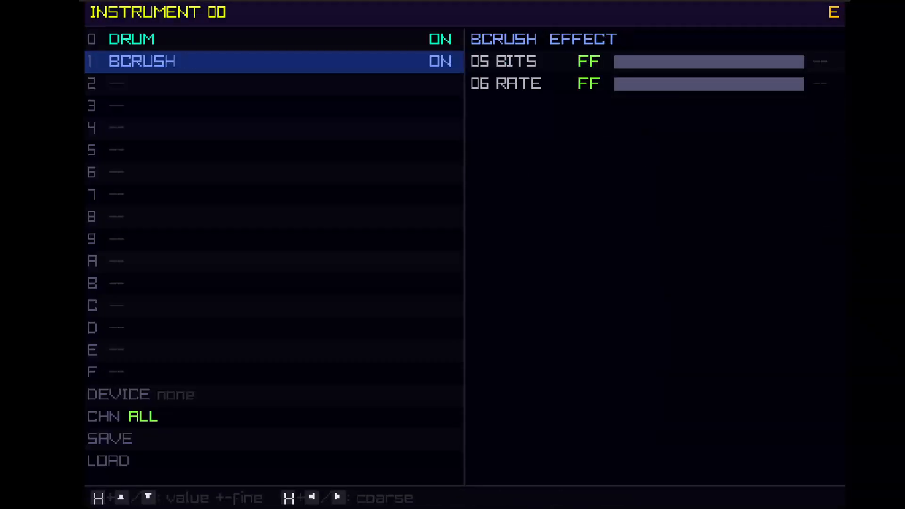
pyautogui.hotkey('x', 'Up')
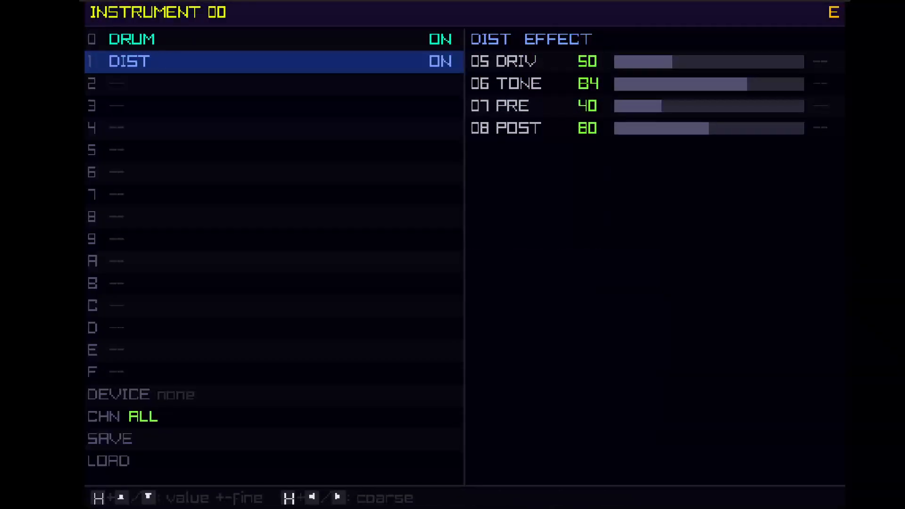
pyautogui.hotkey('x', 'Up')
# Step: Set the SYNC parameter of the delay in slot 1 to 2/1
pyautogui.press('Right')
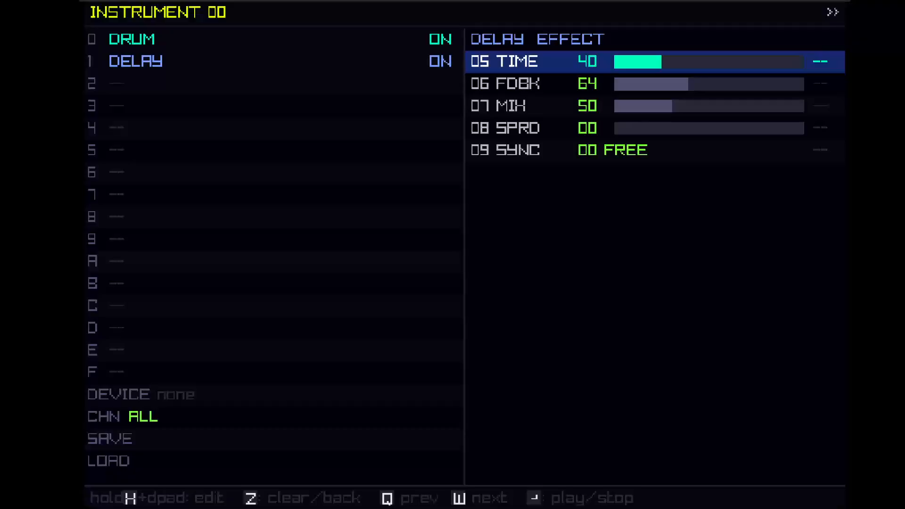
pyautogui.press('Down')
pyautogui.press('Down')
pyautogui.press('Down')
pyautogui.press('Down')
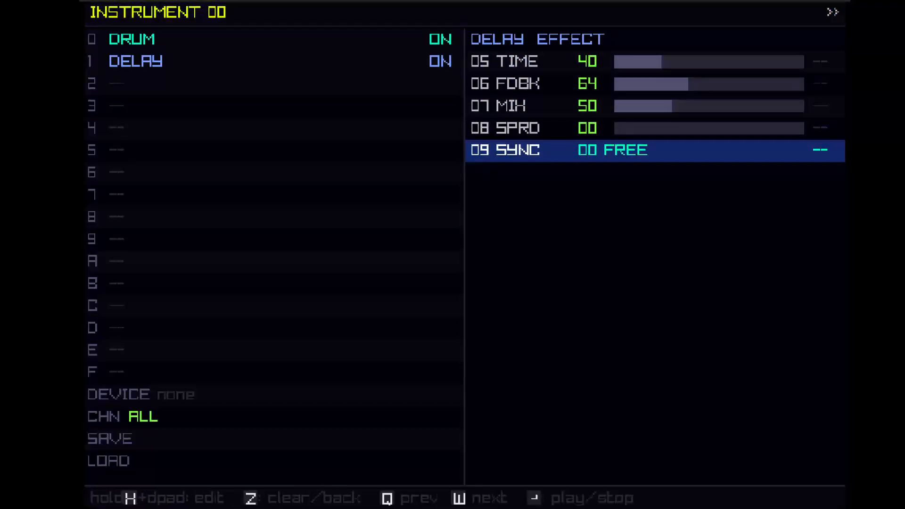
pyautogui.hotkey('x', 'Up')
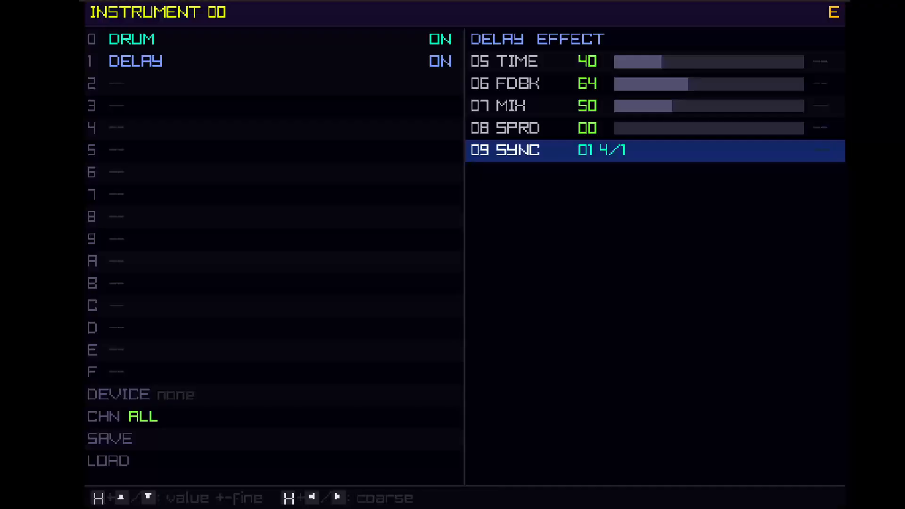
pyautogui.hotkey('x', 'Up')
# Step: Raise the FDBK parameter of the delay in slot 1 to C4
pyautogui.press('Up')
pyautogui.press('Up')
pyautogui.press('Up')
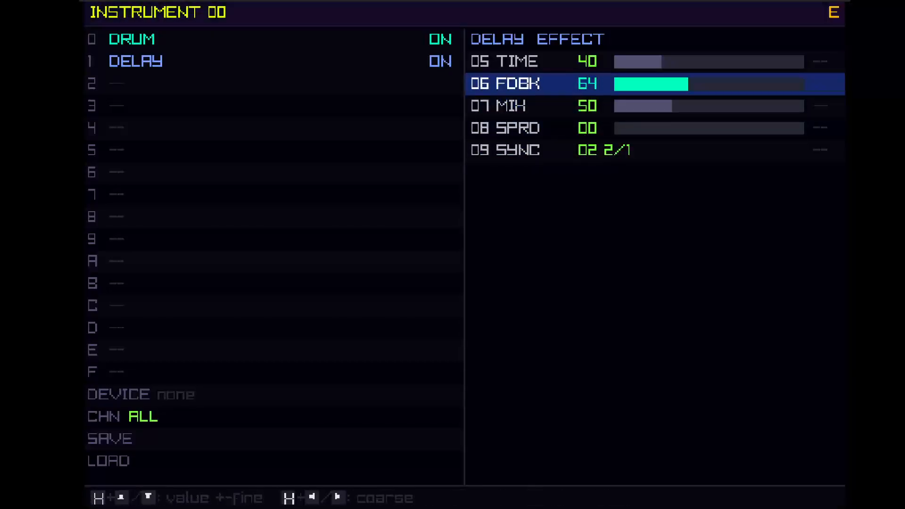
pyautogui.hotkey('x', 'Right')
pyautogui.hotkey('x', 'Right')
pyautogui.hotkey('x', 'Right')
pyautogui.hotkey('x', 'Right')
pyautogui.hotkey('x', 'Right')
pyautogui.hotkey('x', 'Right')
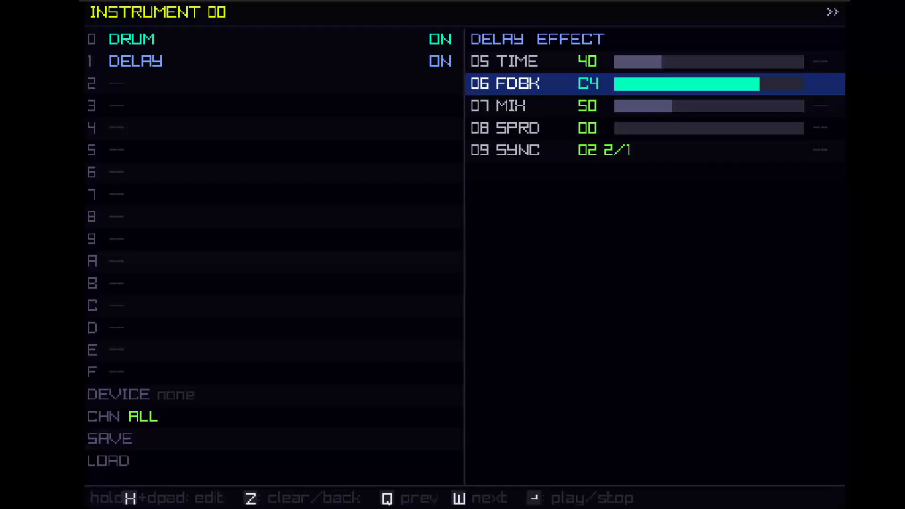
# Step: Set the SPRD parameter of the delay in slot 1 to 80
pyautogui.press('Down')
pyautogui.press('Down')
pyautogui.press('Down')
pyautogui.press('Up')
pyautogui.hotkey('x', 'Right')
pyautogui.hotkey('x', 'Right')
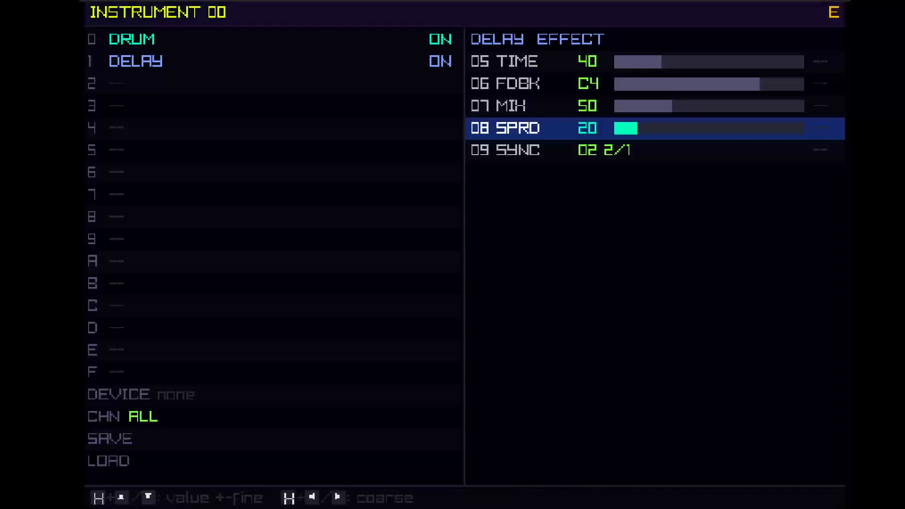
pyautogui.hotkey('x', 'Right')
pyautogui.hotkey('x', 'Right')
pyautogui.hotkey('x', 'Right')
pyautogui.hotkey('x', 'Right')
pyautogui.press('Down')
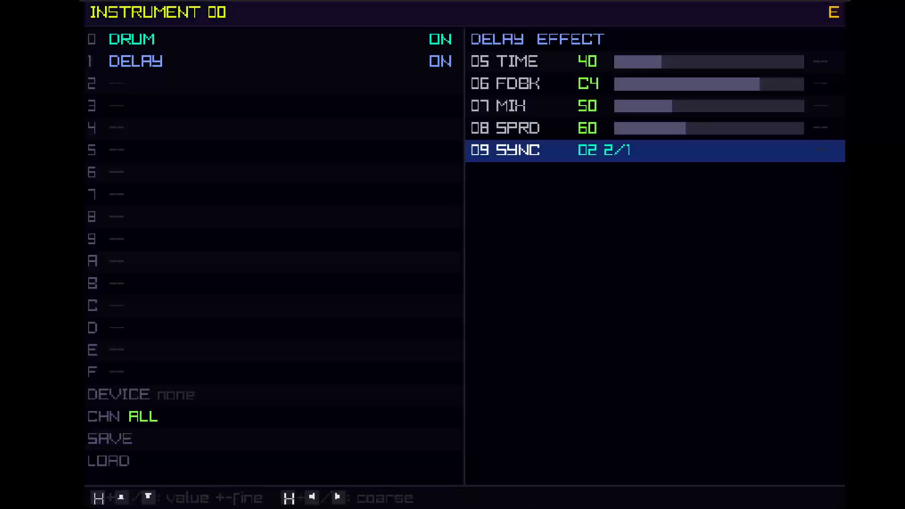
pyautogui.press('Up')
pyautogui.hotkey('x', 'Right')
pyautogui.hotkey('x', 'Right')
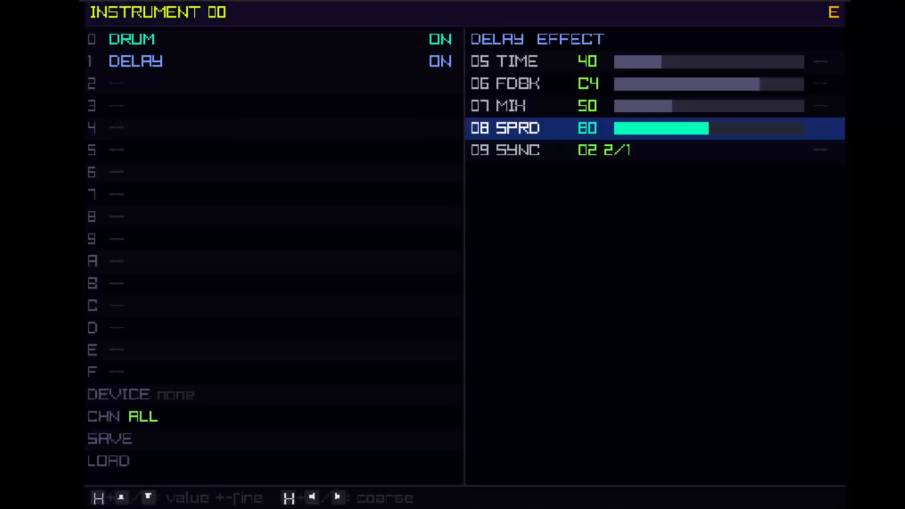
pyautogui.press('Up')
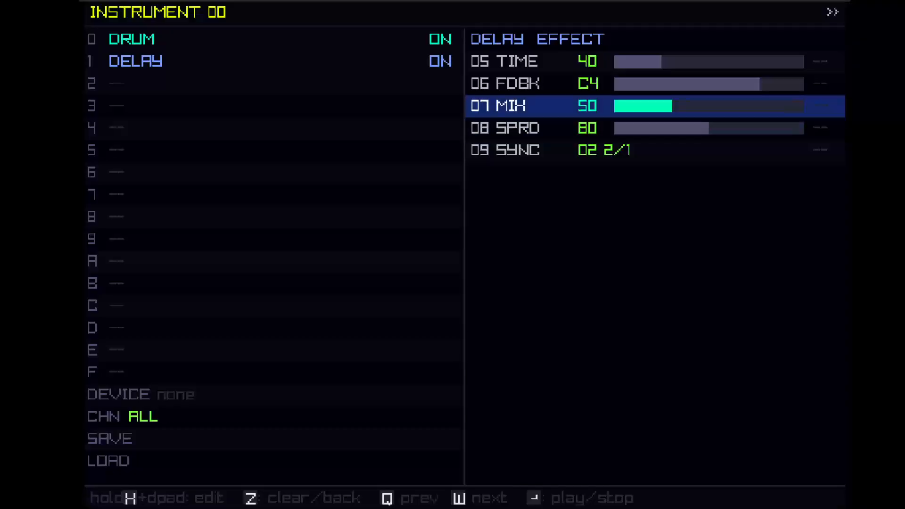
# Step: Change the delay's SYNC parameter to 1/4
pyautogui.press('Down')
pyautogui.press('Down')
pyautogui.hotkey('x', 'Up')
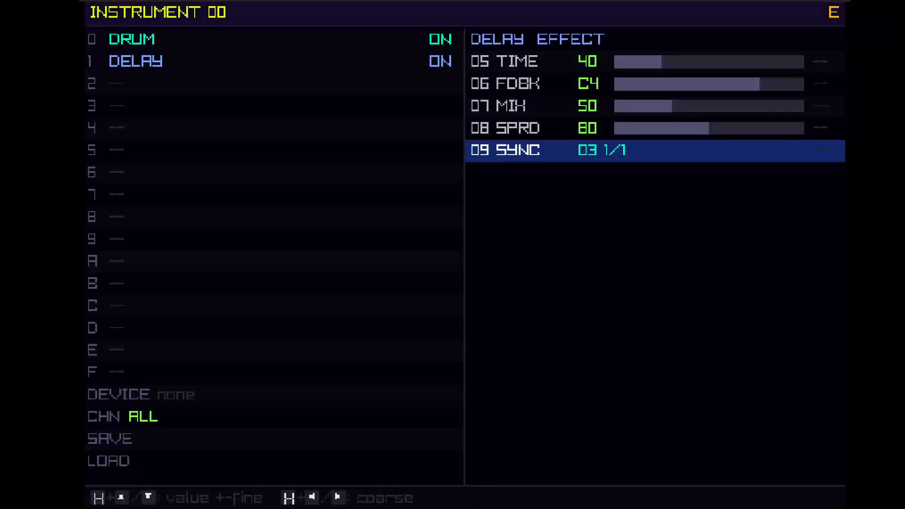
pyautogui.hotkey('x', 'Up')
pyautogui.hotkey('x', 'Up')
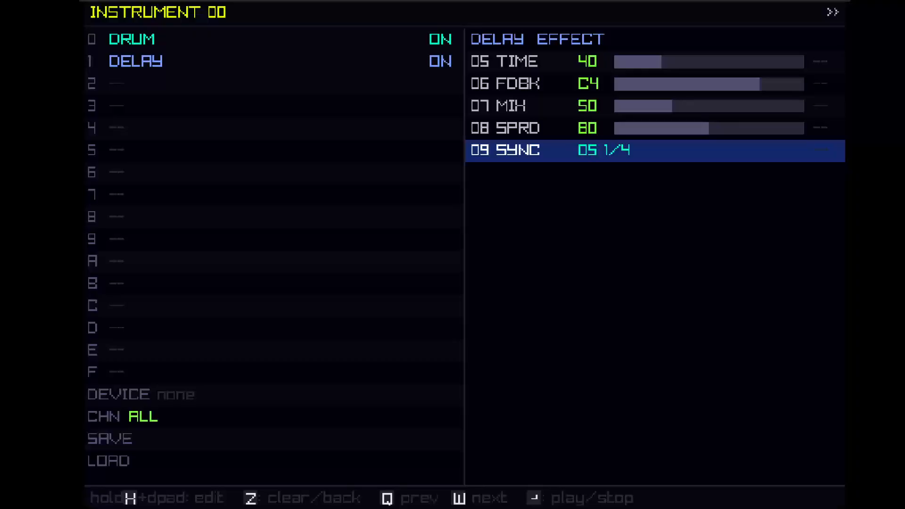
# Step: Increase the delay's FDBK parameter to F4
pyautogui.press('Up')
pyautogui.press('Up')
pyautogui.press('Up')
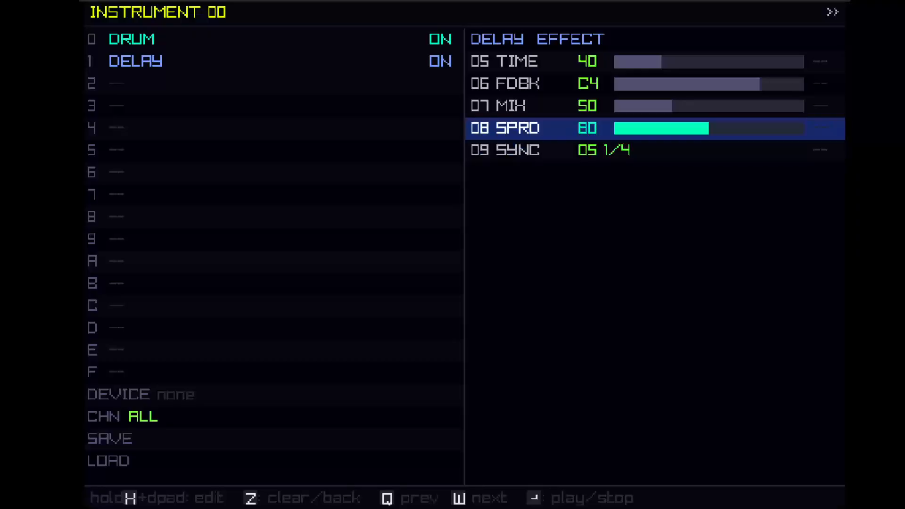
pyautogui.hotkey('x', 'Right')
pyautogui.hotkey('x', 'Right')
pyautogui.hotkey('x', 'Right')
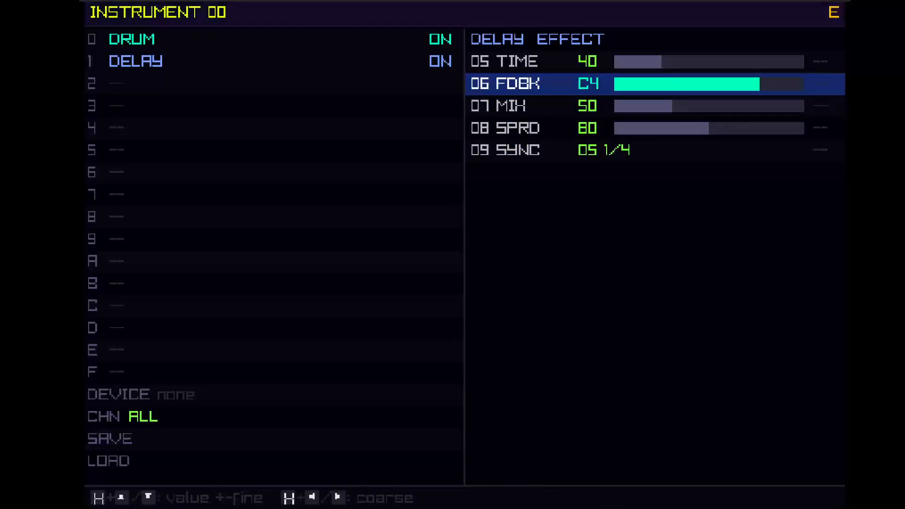
# Step: Sweep the delay's MIX parameter up to D0 and back down to the low end while the pattern plays
pyautogui.press('Down')
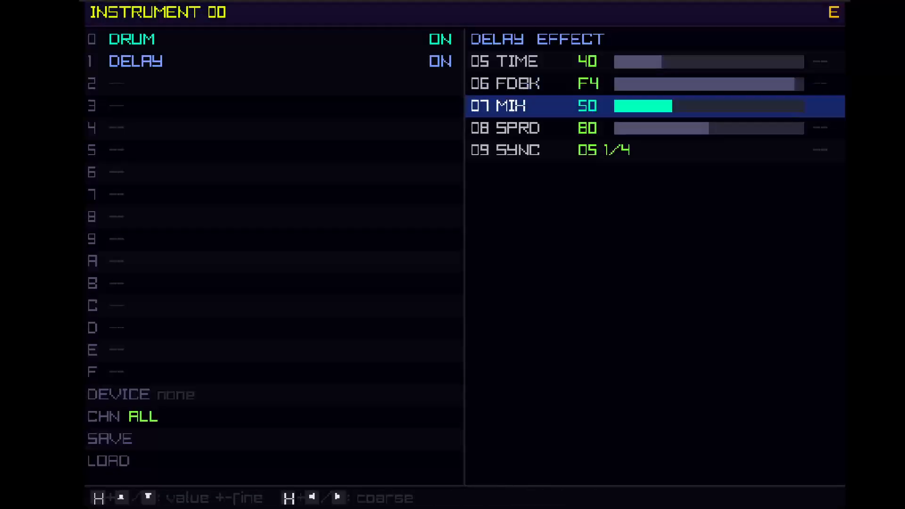
pyautogui.hotkey('x', 'Right')
pyautogui.hotkey('x', 'Right')
pyautogui.hotkey('x', 'Right')
pyautogui.hotkey('x', 'Right')
pyautogui.hotkey('x', 'Right')
pyautogui.hotkey('x', 'Right')
pyautogui.hotkey('x', 'Right')
pyautogui.hotkey('x', 'Right')
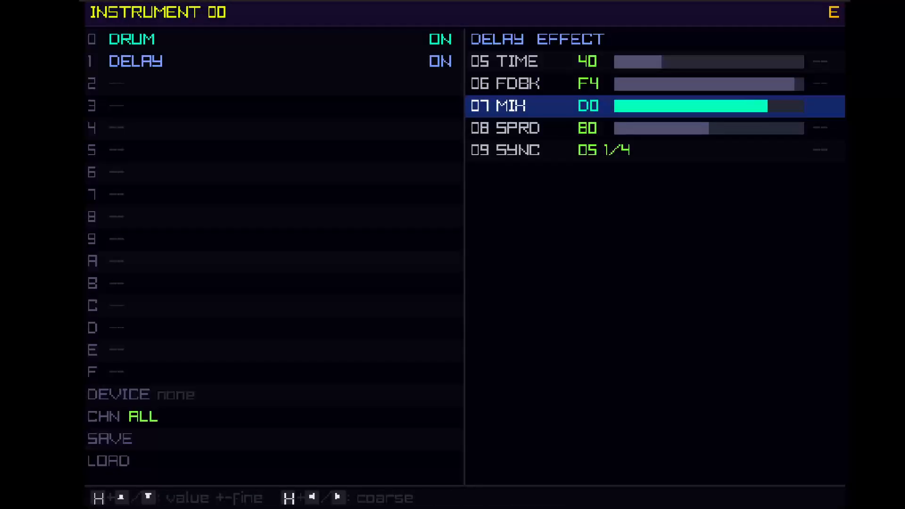
pyautogui.hotkey('x', 'Left')
pyautogui.hotkey('x', 'Left')
pyautogui.hotkey('x', 'Left')
pyautogui.hotkey('x', 'Left')
pyautogui.hotkey('x', 'Left')
pyautogui.hotkey('x', 'Left')
pyautogui.hotkey('x', 'Left')
pyautogui.hotkey('x', 'Left')
pyautogui.hotkey('x', 'Left')
pyautogui.hotkey('x', 'Left')
pyautogui.hotkey('x', 'Left')
pyautogui.hotkey('x', 'Left')
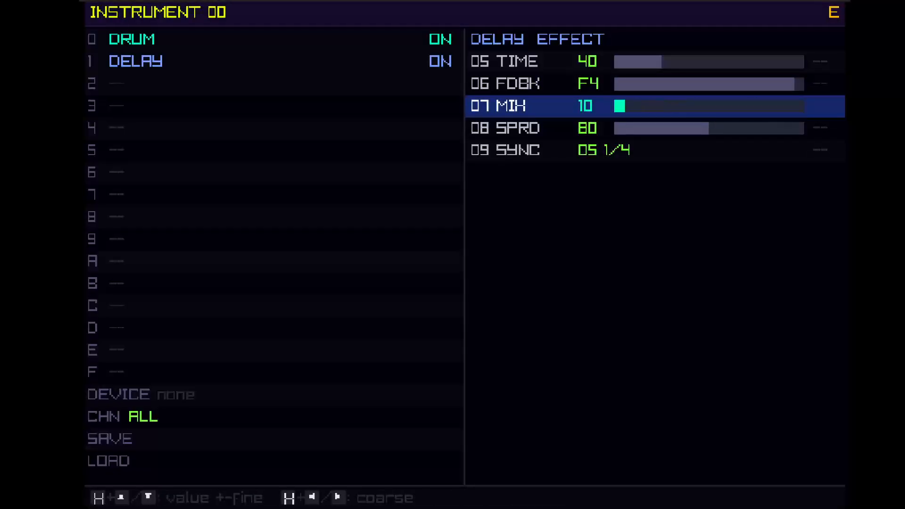
pyautogui.hotkey('x', 'Left')
# Step: Bring the delay's MIX parameter up to 90, then settle it at 60
pyautogui.hotkey('x', 'Right')
pyautogui.hotkey('x', 'Right')
pyautogui.hotkey('x', 'Right')
pyautogui.hotkey('x', 'Right')
pyautogui.hotkey('x', 'Right')
pyautogui.hotkey('x', 'Right')
pyautogui.hotkey('x', 'Right')
pyautogui.hotkey('x', 'Right')
pyautogui.hotkey('x', 'Right')
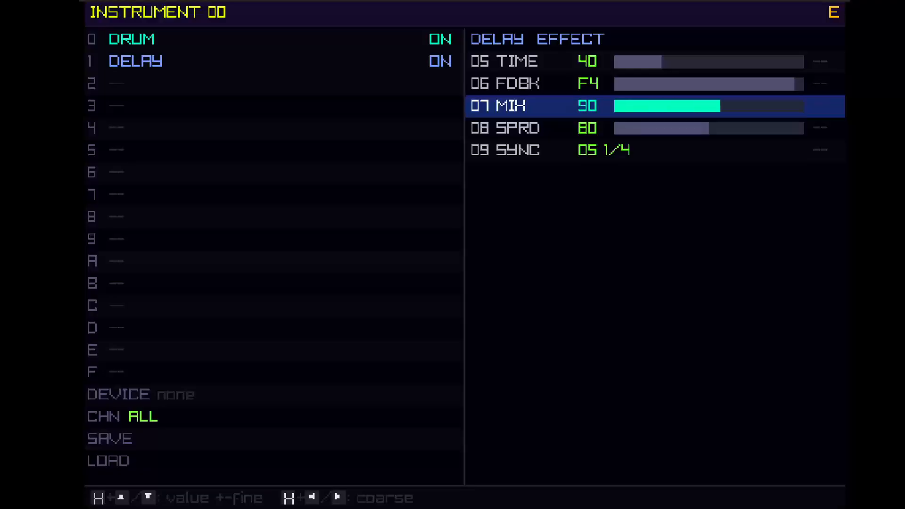
pyautogui.hotkey('x', 'Left')
pyautogui.hotkey('x', 'Left')
pyautogui.hotkey('x', 'Left')
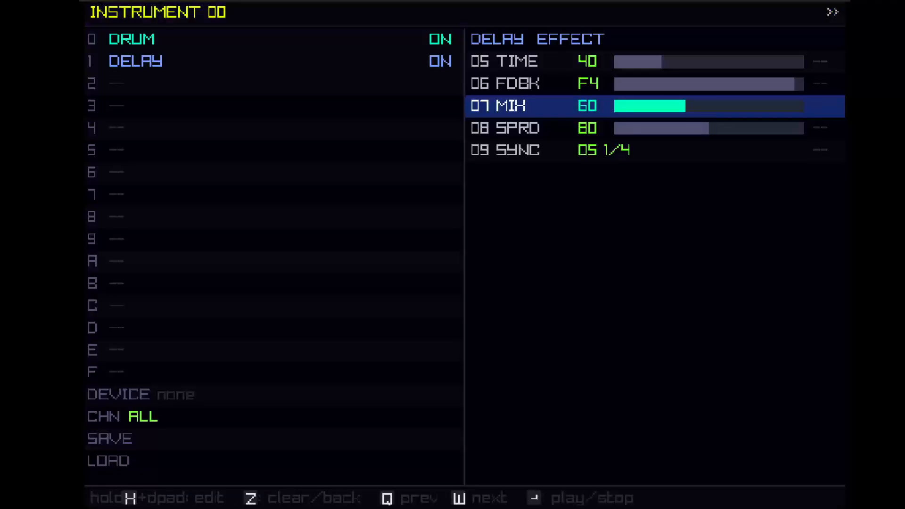
# Step: Stop playback and load the LFO effect into slot 2 of instrument 00, after the delay
pyautogui.press('Return')
pyautogui.press('z')
pyautogui.press('Down')
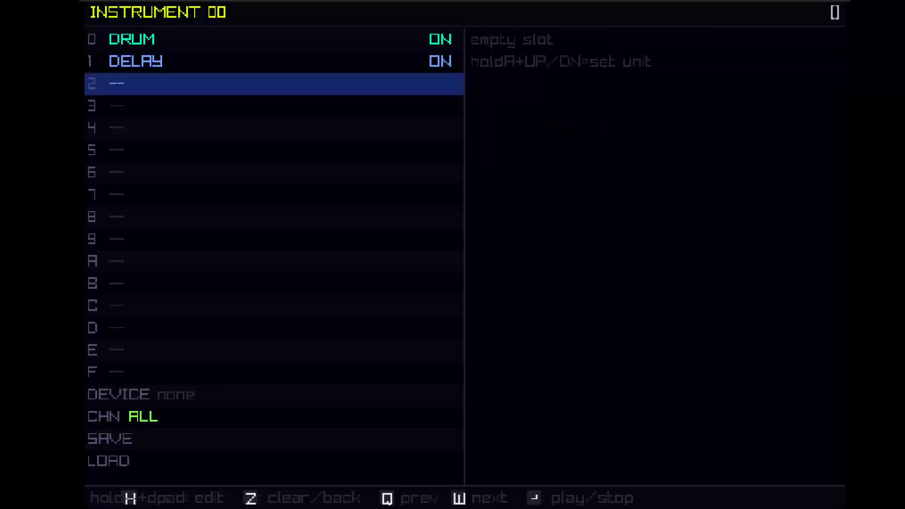
pyautogui.hotkey('x', 'Down')
pyautogui.hotkey('x', 'Down')
pyautogui.hotkey('x', 'Up')
pyautogui.hotkey('x', 'Down')
pyautogui.press('Right')
# Step: Cycle the SYNC parameter of the LFO in slot 2 back and forth through its tempo divisions, starting with 4/1
pyautogui.press('Down')
pyautogui.press('Down')
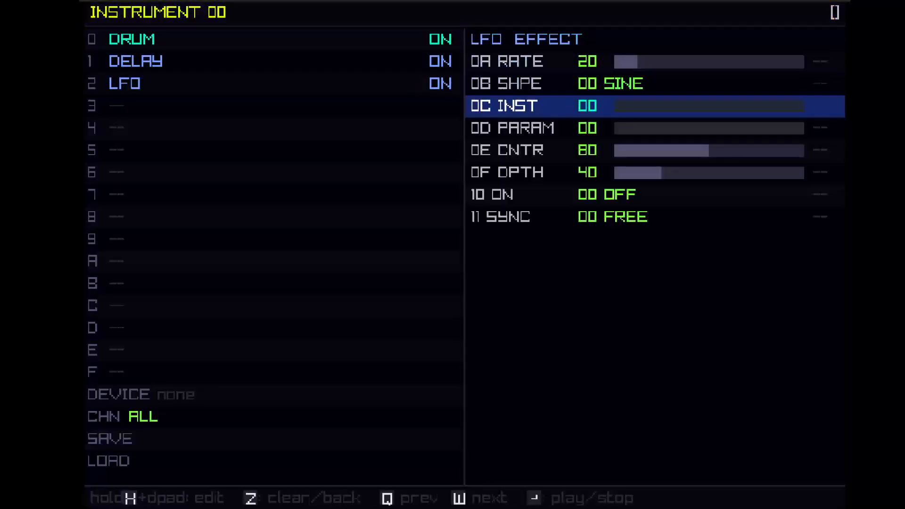
pyautogui.press('Down')
pyautogui.press('Down')
pyautogui.press('Down')
pyautogui.press('Down')
pyautogui.press('Down')
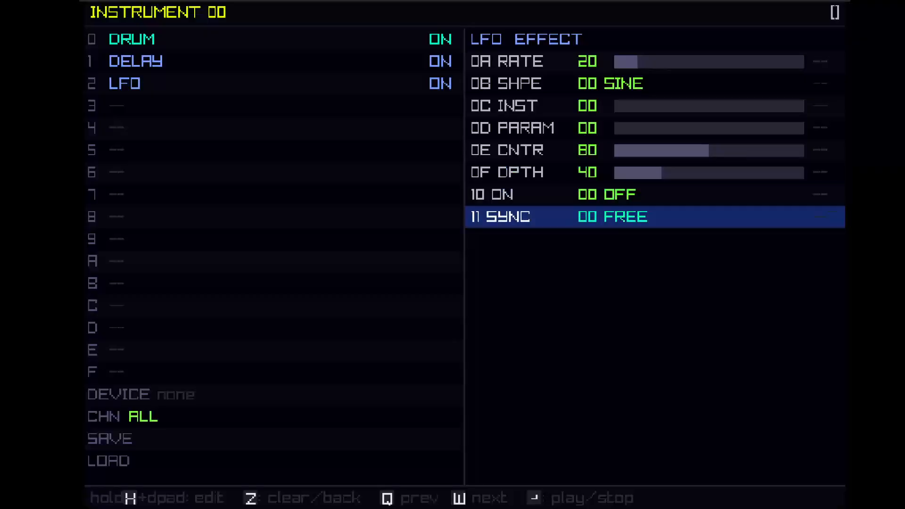
pyautogui.hotkey('x', 'Up')
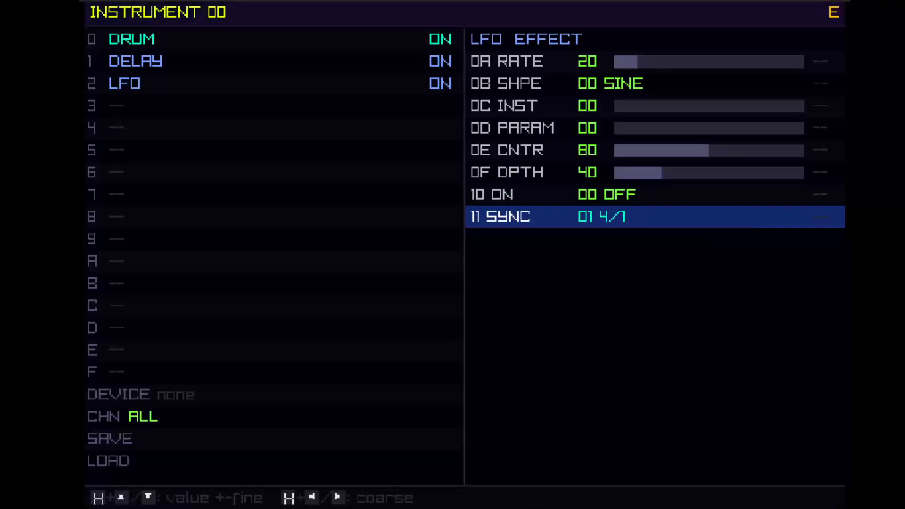
pyautogui.hotkey('x', 'Up')
pyautogui.hotkey('x', 'Up')
pyautogui.hotkey('x', 'Up')
pyautogui.hotkey('x', 'Up')
pyautogui.hotkey('x', 'Up')
pyautogui.hotkey('x', 'Up')
pyautogui.hotkey('x', 'Up')
pyautogui.hotkey('x', 'Down')
pyautogui.hotkey('x', 'Down')
pyautogui.hotkey('x', 'Down')
pyautogui.hotkey('x', 'Down')
pyautogui.hotkey('x', 'Down')
pyautogui.hotkey('x', 'Down')
pyautogui.hotkey('x', 'Up')
pyautogui.hotkey('x', 'Up')
pyautogui.hotkey('x', 'Up')
pyautogui.hotkey('x', 'Up')
pyautogui.hotkey('x', 'Up')
pyautogui.hotkey('x', 'Up')
pyautogui.hotkey('x', 'Down')
pyautogui.hotkey('x', 'Down')
pyautogui.hotkey('x', 'Down')
pyautogui.hotkey('x', 'Down')
pyautogui.hotkey('x', 'Down')
pyautogui.hotkey('x', 'Down')
pyautogui.hotkey('x', 'Up')
pyautogui.hotkey('x', 'Up')
pyautogui.hotkey('x', 'Up')
pyautogui.hotkey('x', 'Up')
pyautogui.hotkey('x', 'Down')
pyautogui.hotkey('x', 'Down')
pyautogui.hotkey('x', 'Down')
pyautogui.hotkey('x', 'Down')
pyautogui.hotkey('x', 'Down')
pyautogui.hotkey('x', 'Down')
pyautogui.hotkey('x', 'Up')
pyautogui.hotkey('x', 'Up')
pyautogui.hotkey('x', 'Up')
pyautogui.hotkey('x', 'Up')
pyautogui.hotkey('x', 'Up')
pyautogui.hotkey('x', 'Up')
pyautogui.hotkey('x', 'Up')
pyautogui.hotkey('x', 'Up')
pyautogui.hotkey('x', 'Down')
pyautogui.hotkey('x', 'Down')
pyautogui.hotkey('x', 'Down')
pyautogui.hotkey('x', 'Down')
pyautogui.hotkey('x', 'Down')
pyautogui.hotkey('x', 'Down')
pyautogui.hotkey('x', 'Down')
pyautogui.hotkey('x', 'Down')
pyautogui.hotkey('x', 'Up')
pyautogui.hotkey('x', 'Up')
pyautogui.hotkey('x', 'Up')
pyautogui.hotkey('x', 'Up')
pyautogui.hotkey('x', 'Up')
pyautogui.hotkey('x', 'Up')
pyautogui.hotkey('x', 'Up')
pyautogui.hotkey('x', 'Down')
pyautogui.hotkey('x', 'Up')
pyautogui.hotkey('x', 'Down')
pyautogui.hotkey('x', 'Down')
pyautogui.hotkey('x', 'Down')
pyautogui.hotkey('x', 'Down')
pyautogui.hotkey('x', 'Down')
pyautogui.hotkey('x', 'Down')
# Step: Set the LFO's SYNC parameter to 1/4
pyautogui.hotkey('x', 'Up')
pyautogui.hotkey('x', 'Up')
pyautogui.hotkey('x', 'Up')
pyautogui.hotkey('x', 'Up')
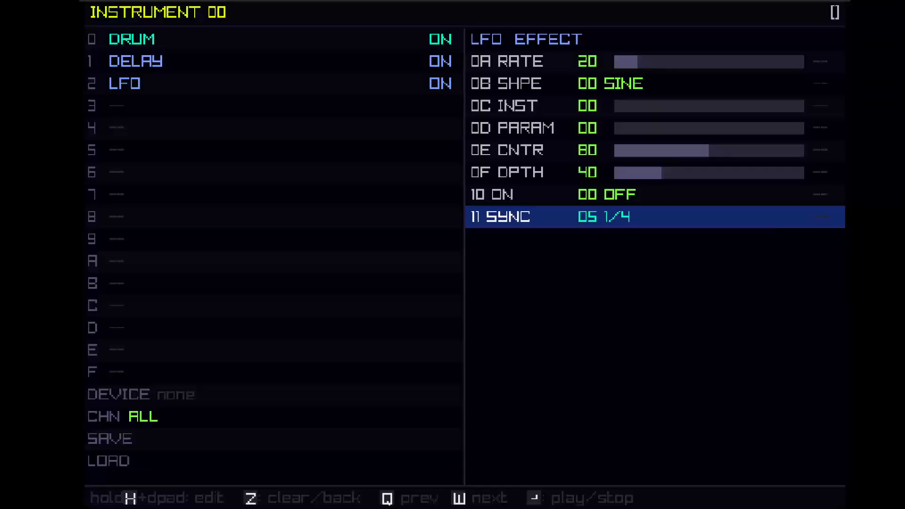
# Step: Leave instrument 00 and return to pattern 00
pyautogui.press('Escape')
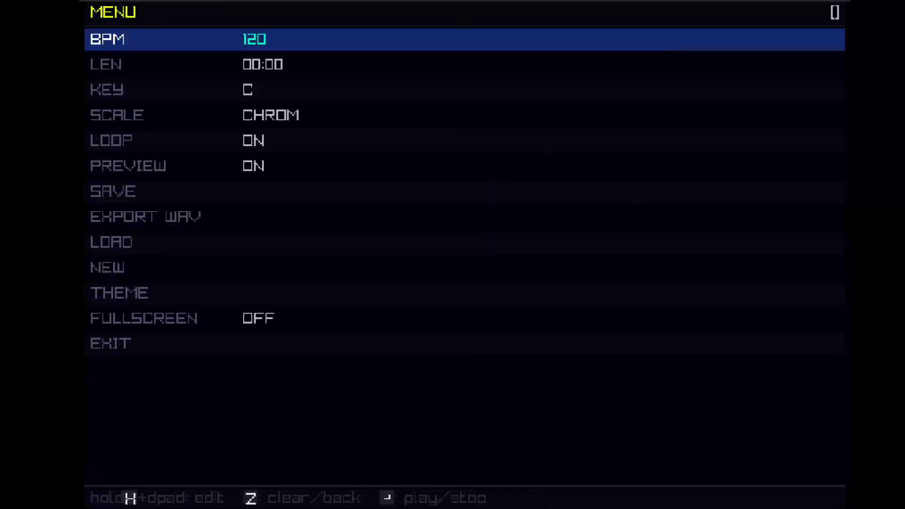
pyautogui.press('z')
pyautogui.press('x')
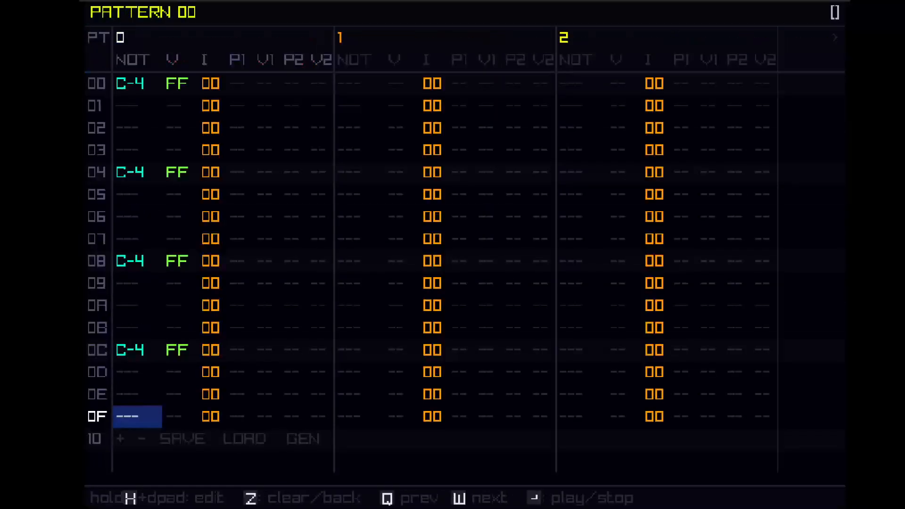
# Step: Open instrument 00 and clear the DRUM, DELAY and LFO units from slots 0, 1 and 2
pyautogui.hotkey('shift', 'Left')
pyautogui.hotkey('shift', 'Right')
pyautogui.hotkey('shift', 'Right')
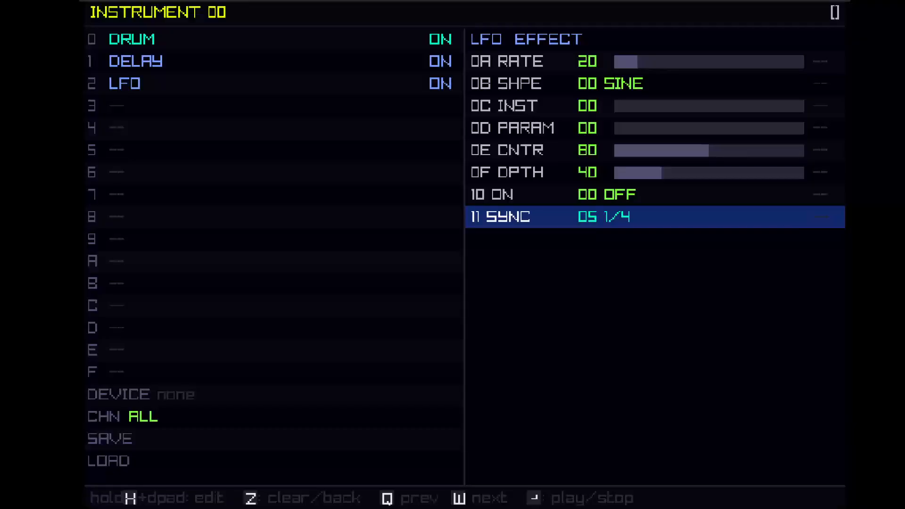
pyautogui.press('Left')
pyautogui.press('Up')
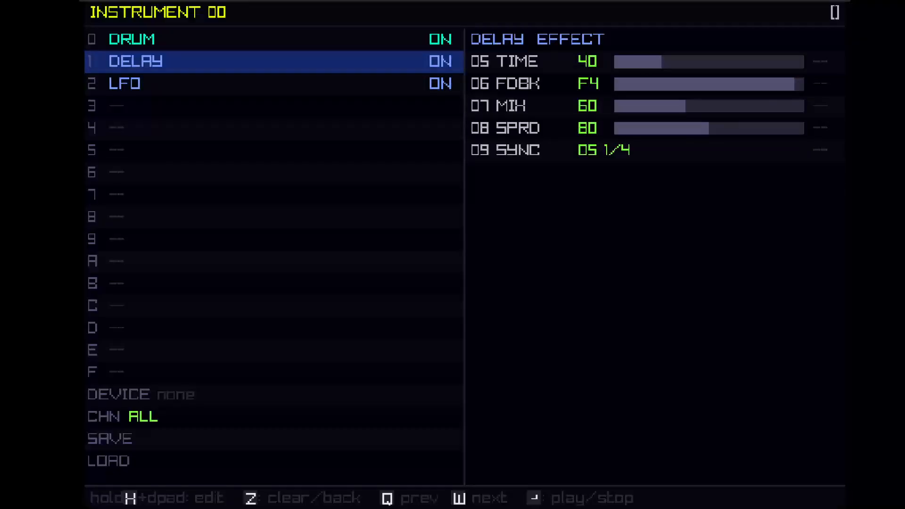
pyautogui.press('Up')
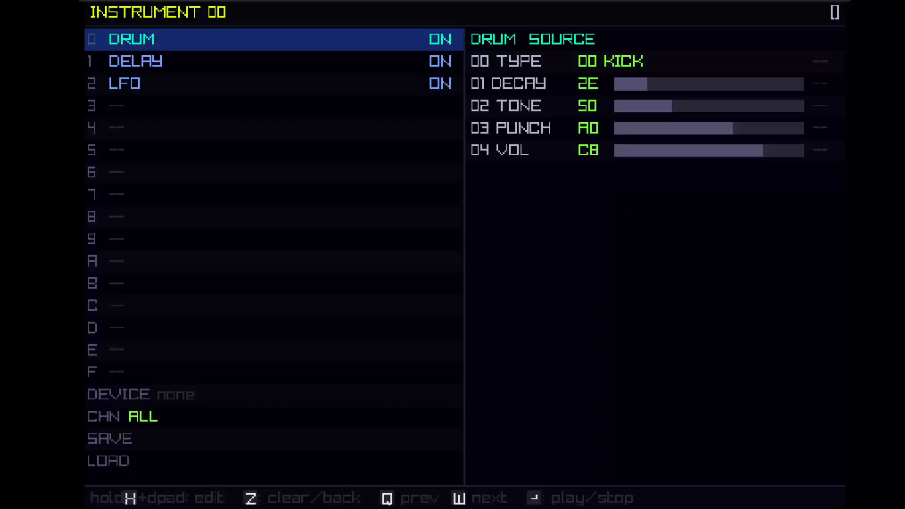
pyautogui.press('z')
pyautogui.press('Down')
pyautogui.press('z')
pyautogui.press('Down')
pyautogui.press('z')
pyautogui.press('Up')
pyautogui.press('Up')
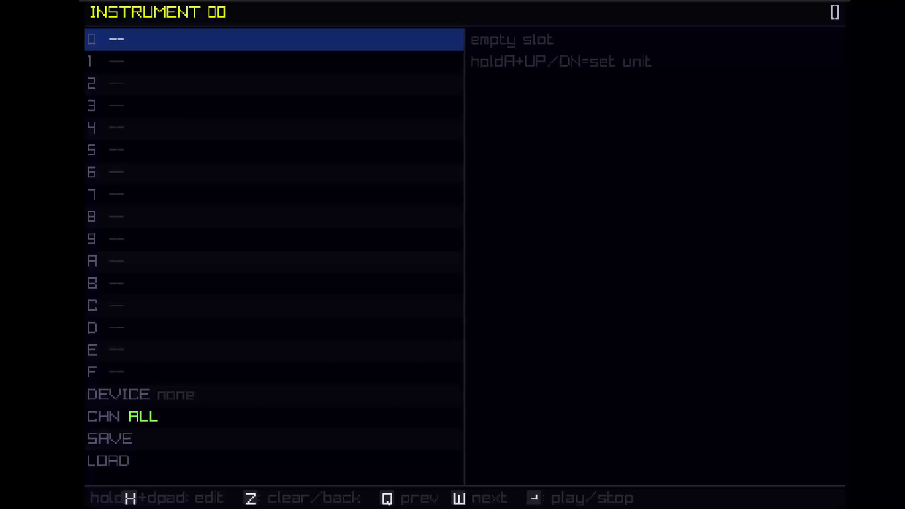
# Step: Load the DRUM source into slot 0 of instrument 00 and lower its DECAY to 3E
pyautogui.hotkey('x', 'Up')
pyautogui.hotkey('x', 'Up')
pyautogui.hotkey('x', 'Up')
pyautogui.hotkey('x', 'Up')
pyautogui.hotkey('x', 'Up')
pyautogui.hotkey('x', 'Up')
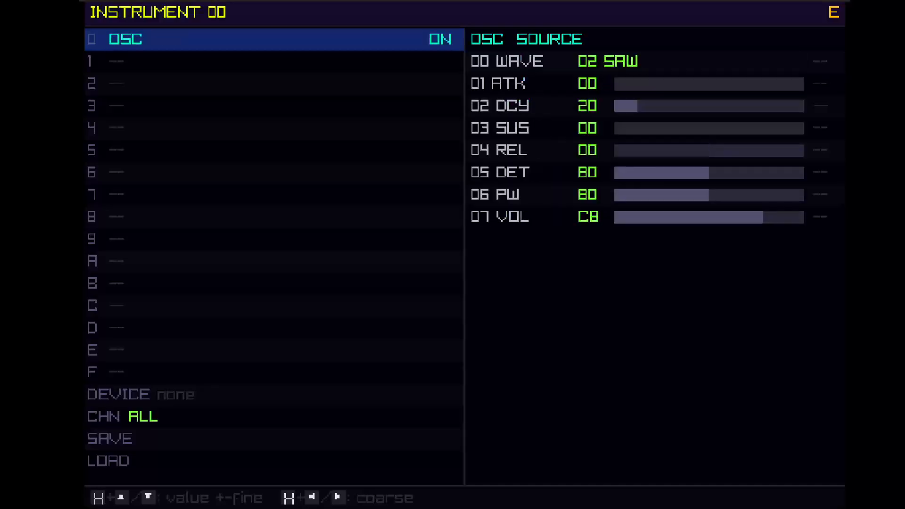
pyautogui.press('Right')
pyautogui.press('Down')
pyautogui.hotkey('x', 'Left')
pyautogui.hotkey('x', 'Left')
pyautogui.hotkey('x', 'Left')
pyautogui.hotkey('x', 'Left')
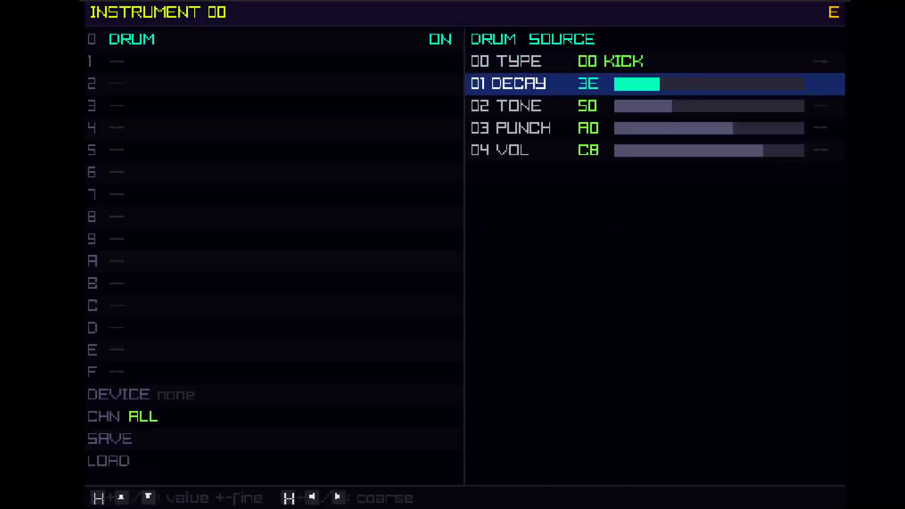
# Step: Switch to instrument 01 and load the DRUM source into its slot 0
pyautogui.press('Left')
pyautogui.press('w')
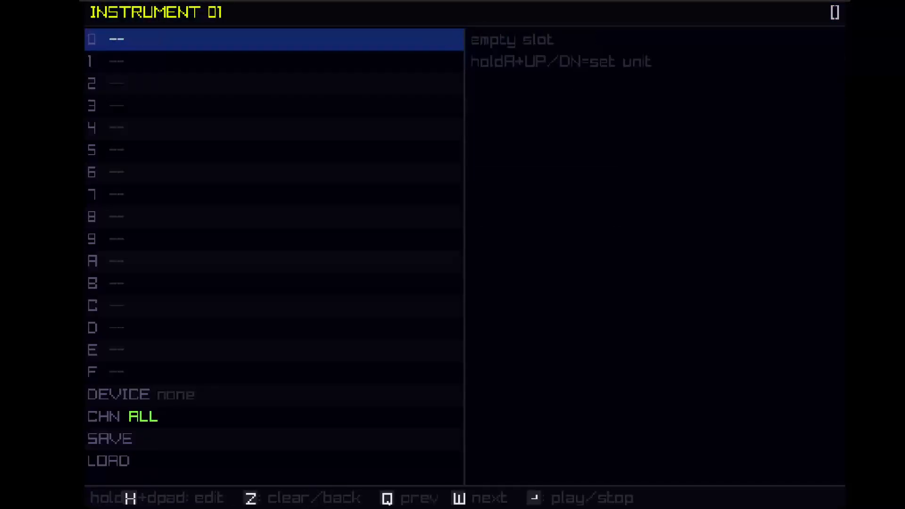
pyautogui.hotkey('x', 'Up')
pyautogui.hotkey('x', 'Up')
pyautogui.hotkey('x', 'Up')
pyautogui.hotkey('x', 'Up')
pyautogui.hotkey('x', 'Up')
pyautogui.hotkey('x', 'Up')
pyautogui.hotkey('x', 'Up')
pyautogui.hotkey('x', 'Up')
pyautogui.hotkey('x', 'Up')
pyautogui.hotkey('x', 'Up')
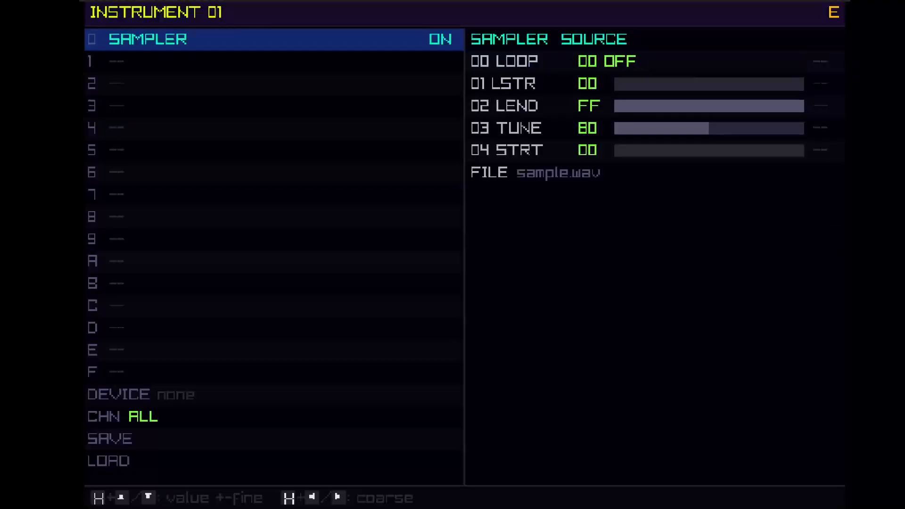
pyautogui.hotkey('x', 'Up')
pyautogui.hotkey('x', 'Up')
pyautogui.hotkey('x', 'Up')
pyautogui.hotkey('x', 'Up')
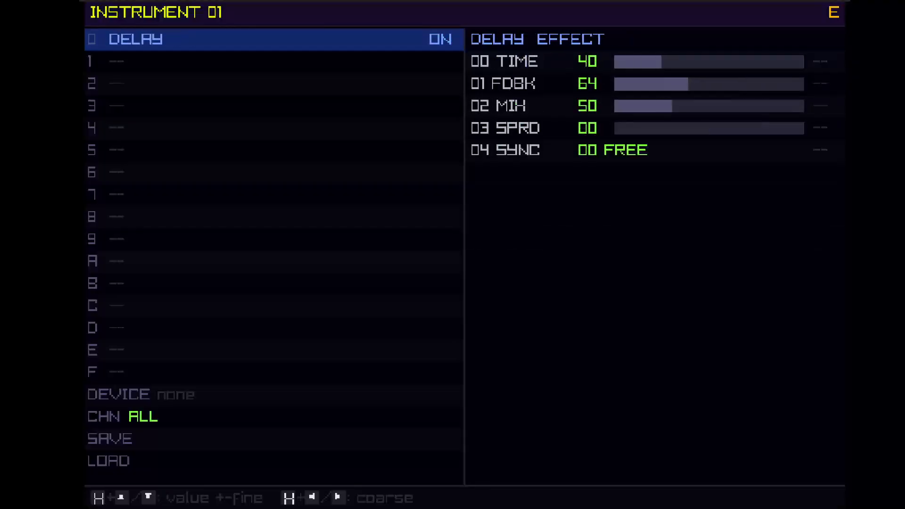
pyautogui.hotkey('x', 'Up')
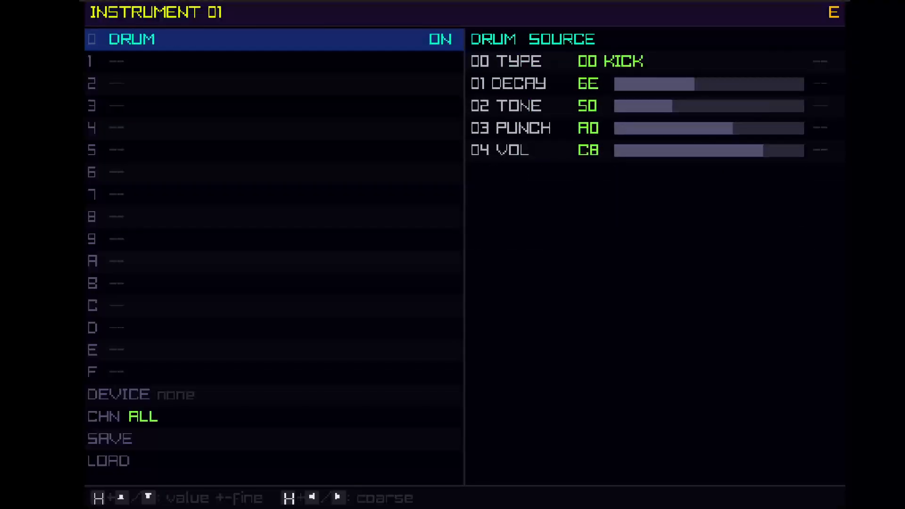
# Step: Set the drum TYPE of instrument 01 to SNARE and its DECAY to 1E
pyautogui.press('Right')
pyautogui.hotkey('x', 'Up')
pyautogui.press('Down')
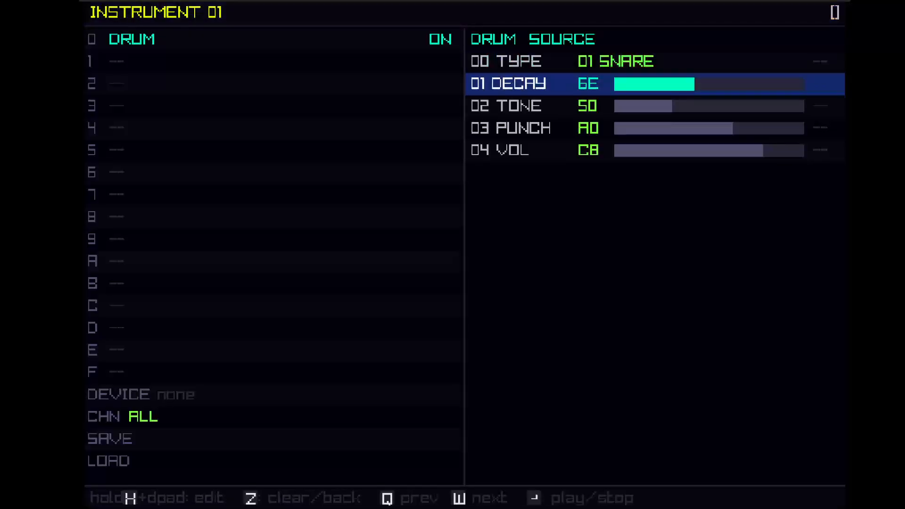
pyautogui.hotkey('x', 'Left')
pyautogui.hotkey('x', 'Left')
pyautogui.hotkey('x', 'Left')
pyautogui.hotkey('x', 'Left')
pyautogui.hotkey('x', 'Left')
# Step: Return to pattern 00 and go up to row 02 of track 0
pyautogui.press('Tab')
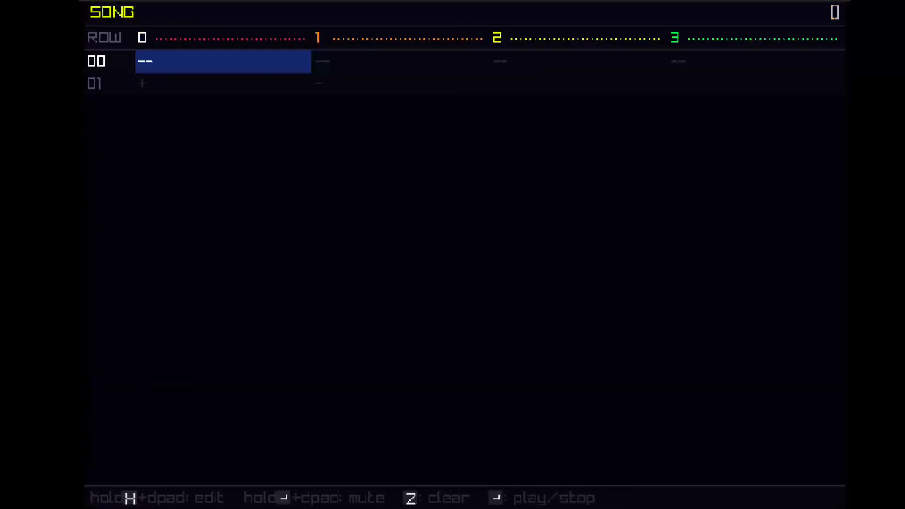
pyautogui.press('Tab')
pyautogui.press('Up')
pyautogui.press('Up')
pyautogui.press('Up')
pyautogui.press('Up')
pyautogui.press('Up')
pyautogui.press('Up')
pyautogui.press('Up')
pyautogui.press('Up')
pyautogui.press('Up')
pyautogui.press('Up')
pyautogui.press('Up')
pyautogui.press('Up')
pyautogui.press('Up')
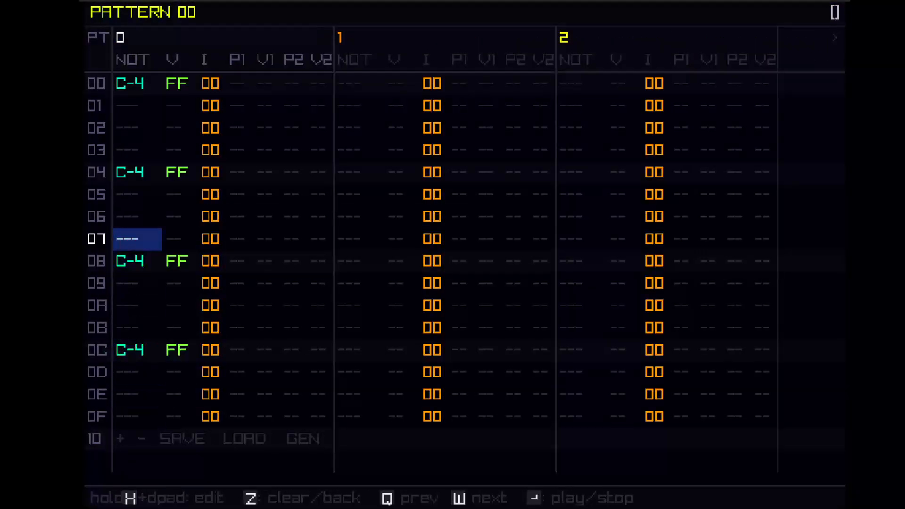
pyautogui.press('x')
pyautogui.press('Right')
pyautogui.press('Right')
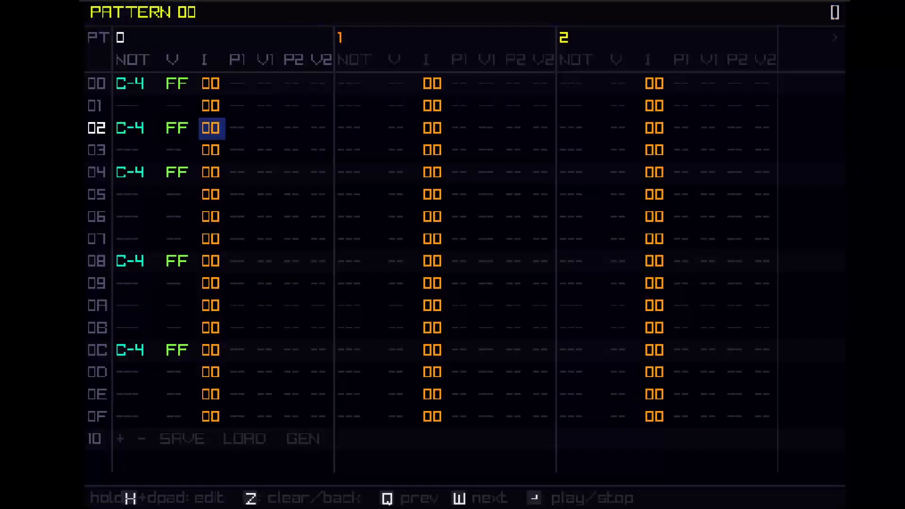
pyautogui.hotkey('x', 'Up')
pyautogui.press('Left')
pyautogui.press('Left')
pyautogui.press('z')
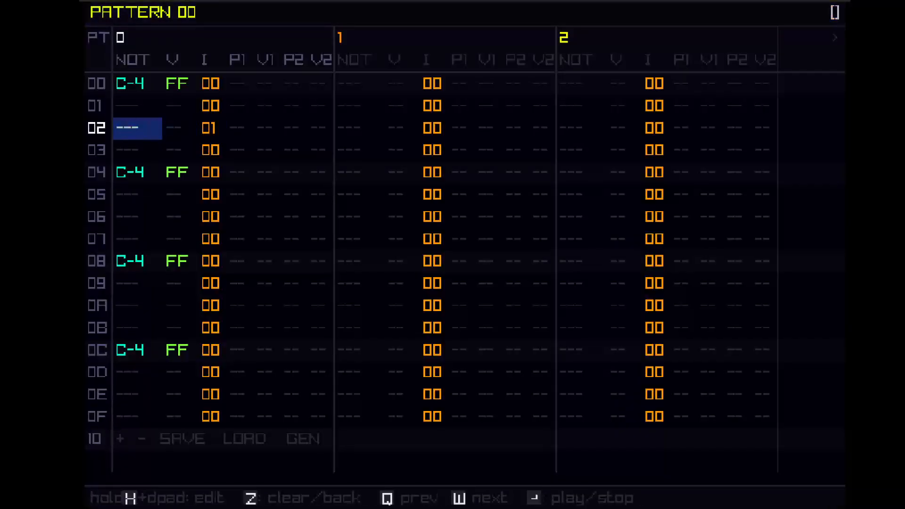
pyautogui.press('Right')
pyautogui.press('Right')
pyautogui.press('z')
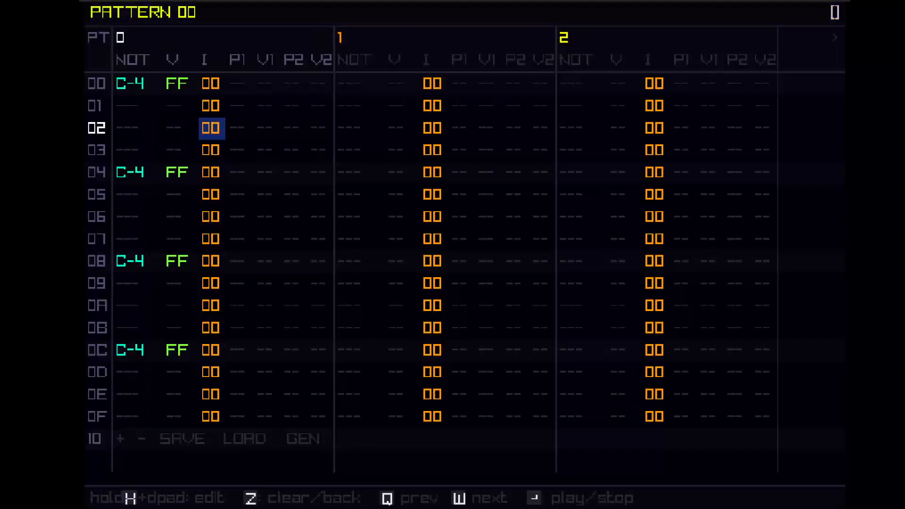
# Step: Place a C-4 note in row 02 of track 1 in pattern 00
pyautogui.press('Right')
pyautogui.press('Right')
pyautogui.press('Right')
pyautogui.press('Right')
pyautogui.press('Right')
pyautogui.press('Right')
pyautogui.press('Left')
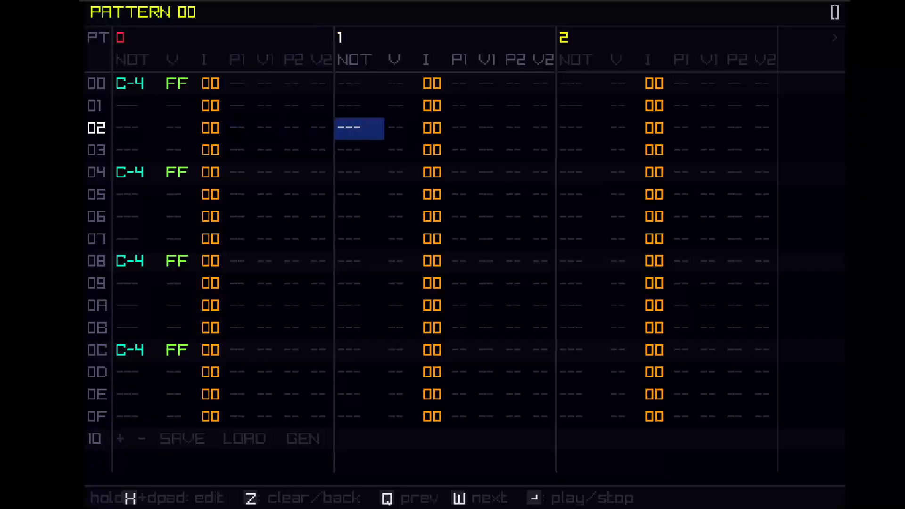
pyautogui.press('x')
# Step: Assign instrument 01 to all rows of track 1, starting from row 00
pyautogui.press('Right')
pyautogui.press('Right')
pyautogui.press('Up')
pyautogui.press('Up')
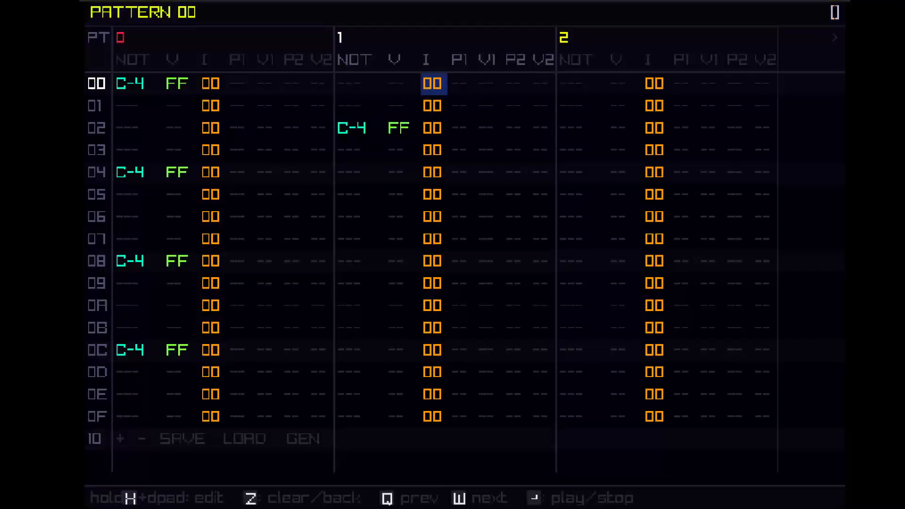
pyautogui.hotkey('h', 'Right')
# Step: Add C-4 notes to track 1 in rows 06, 0A and 0E
pyautogui.press('Down')
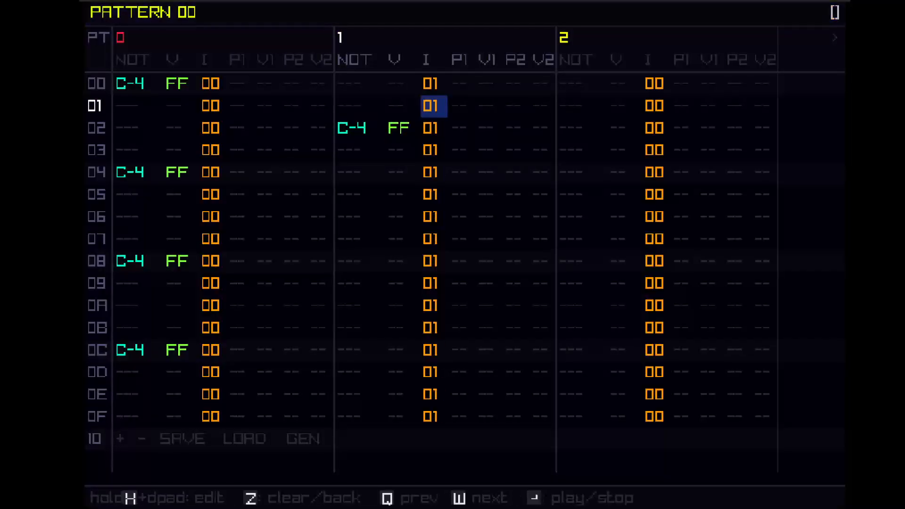
pyautogui.press('Down')
pyautogui.press('Left')
pyautogui.press('Left')
pyautogui.press('Down')
pyautogui.press('Down')
pyautogui.press('Down')
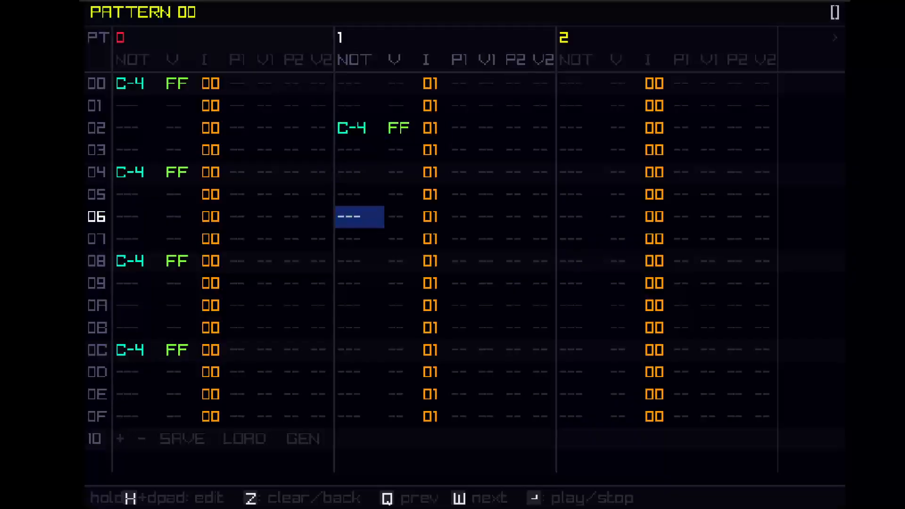
pyautogui.press('x')
pyautogui.press('Down')
pyautogui.press('Down')
pyautogui.press('Down')
pyautogui.press('Down')
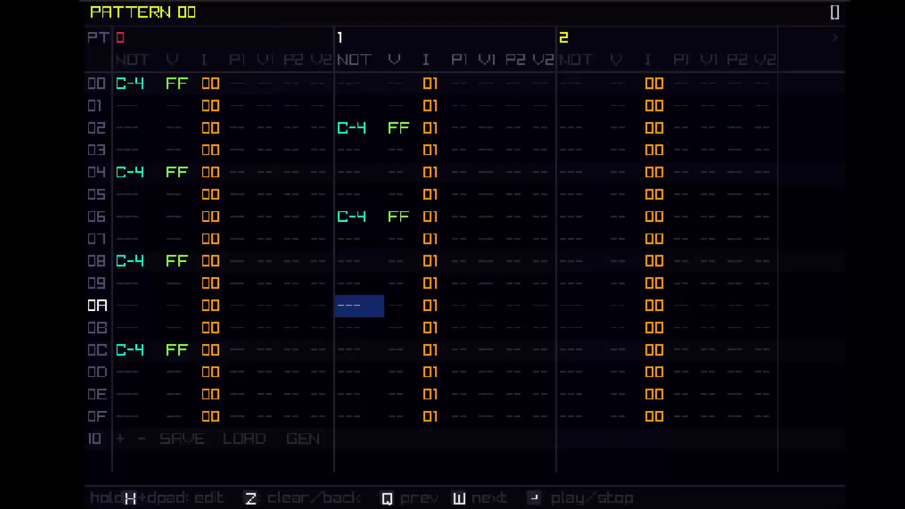
pyautogui.press('x')
pyautogui.press('Down')
pyautogui.press('Down')
pyautogui.press('Down')
pyautogui.press('Down')
pyautogui.press('x')
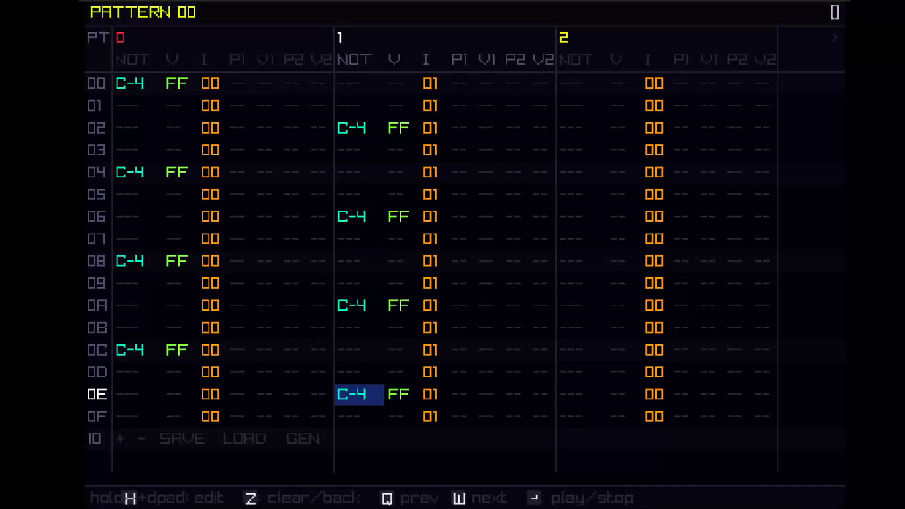
# Step: Play pattern 00 to hear the two drum tracks, stop it and go back to instrument 01
pyautogui.press('Return')
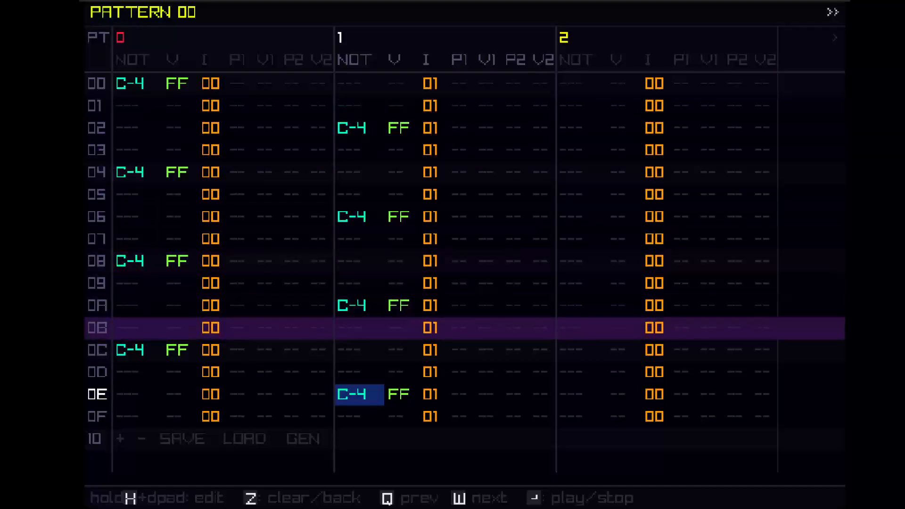
pyautogui.press('Return')
pyautogui.press('Tab')
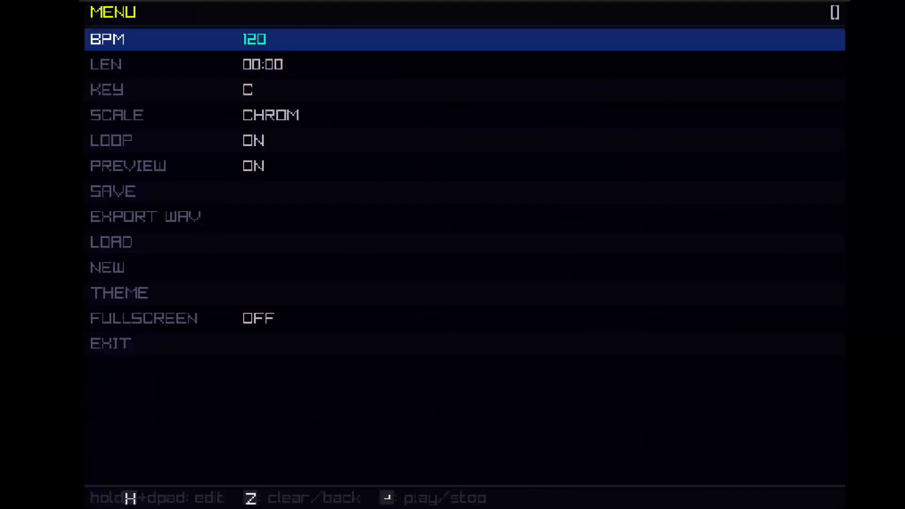
pyautogui.press('Tab')
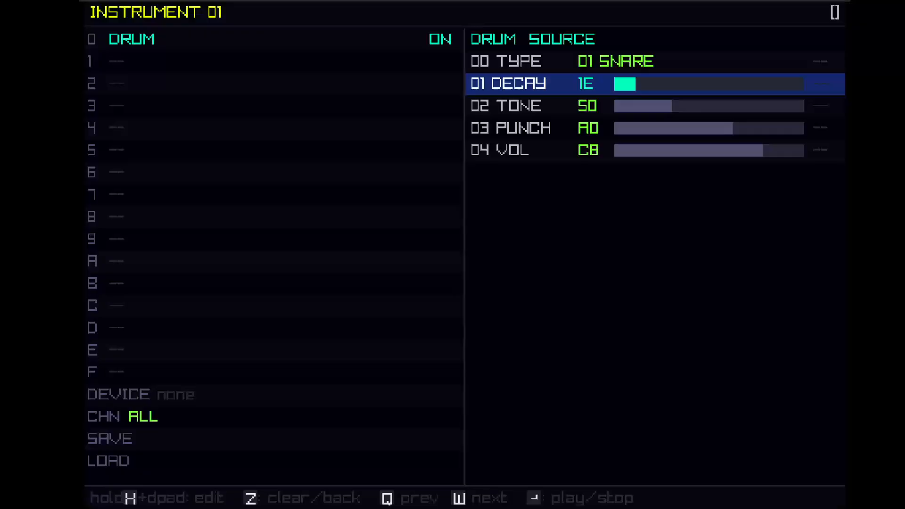
# Step: Cycle slot 1 of instrument 01 through the available sources and effects and set it to ROUTE
pyautogui.press('Left')
pyautogui.press('Down')
pyautogui.hotkey('h', 'Up')
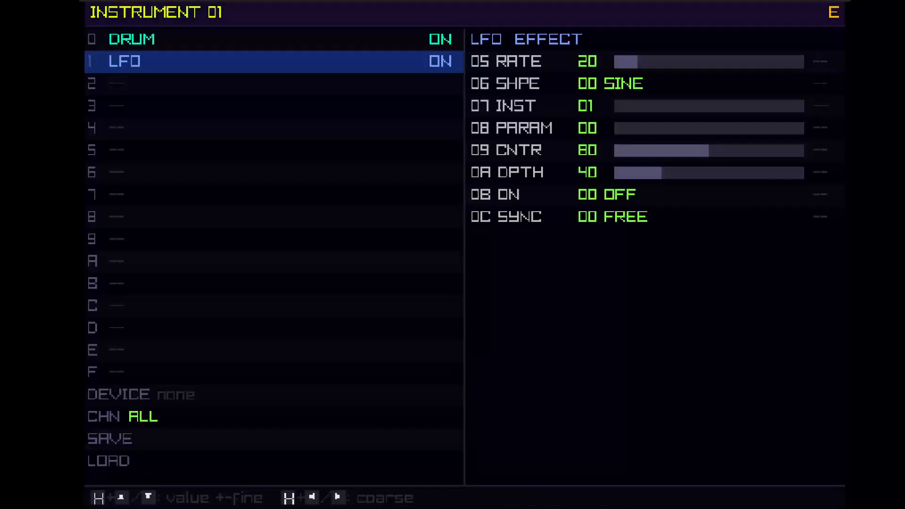
pyautogui.hotkey('h', 'Up')
pyautogui.hotkey('h', 'Up')
pyautogui.hotkey('h', 'Up')
pyautogui.hotkey('h', 'Up')
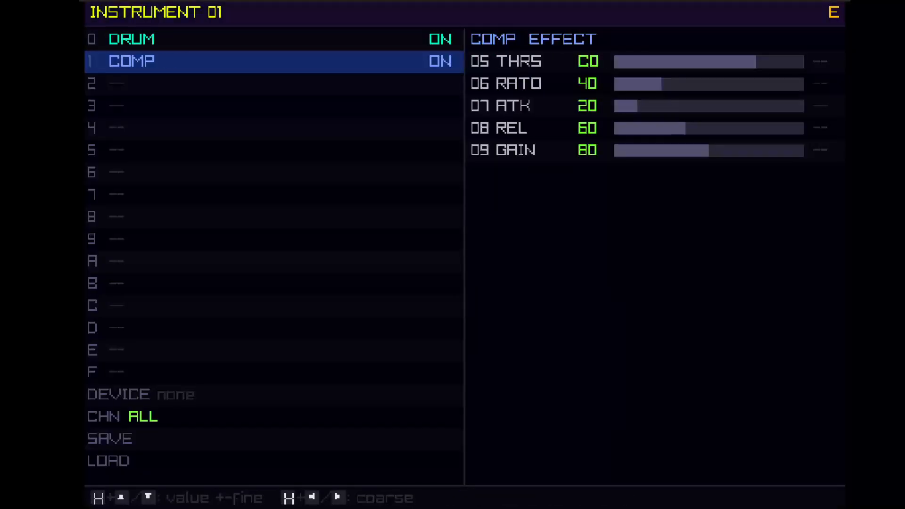
pyautogui.hotkey('h', 'Up')
pyautogui.hotkey('h', 'Up')
pyautogui.hotkey('h', 'Up')
pyautogui.hotkey('h', 'Up')
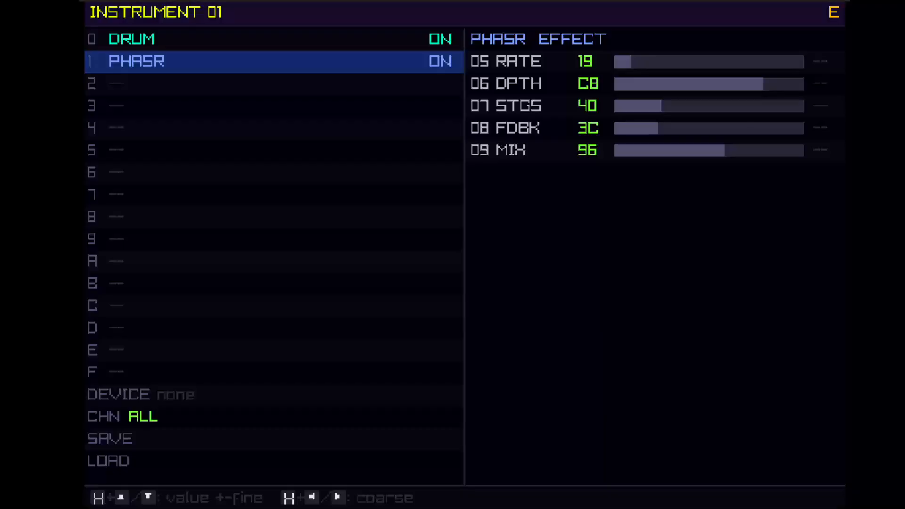
pyautogui.hotkey('h', 'Up')
pyautogui.hotkey('h', 'Up')
pyautogui.hotkey('h', 'Up')
pyautogui.hotkey('h', 'Up')
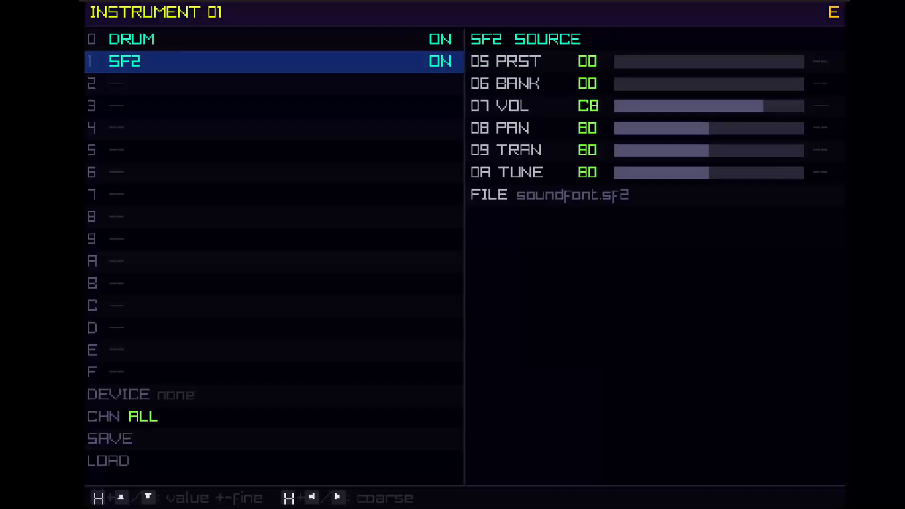
pyautogui.hotkey('h', 'Up')
pyautogui.hotkey('h', 'Up')
pyautogui.hotkey('h', 'Up')
pyautogui.hotkey('h', 'Up')
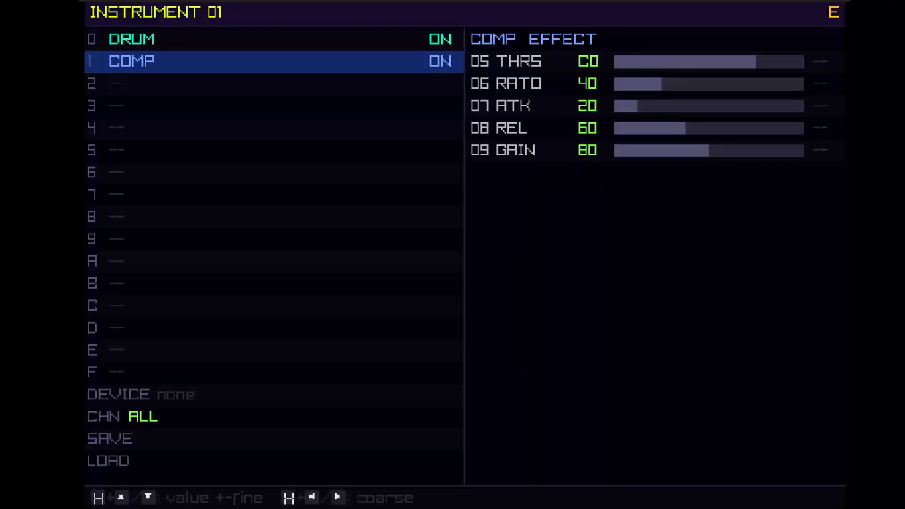
pyautogui.hotkey('h', 'Up')
pyautogui.hotkey('h', 'Up')
pyautogui.hotkey('h', 'Up')
pyautogui.hotkey('h', 'Up')
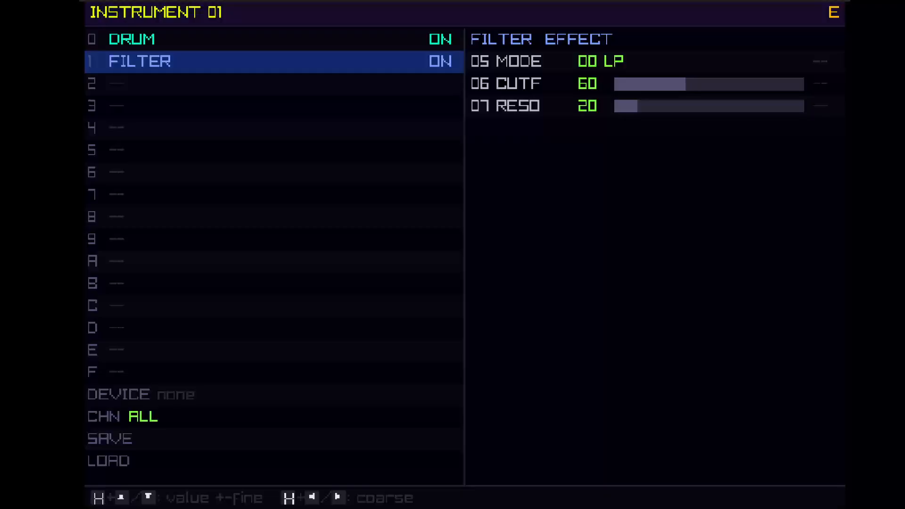
pyautogui.hotkey('h', 'Up')
pyautogui.hotkey('h', 'Up')
pyautogui.hotkey('h', 'Up')
pyautogui.hotkey('h', 'Up')
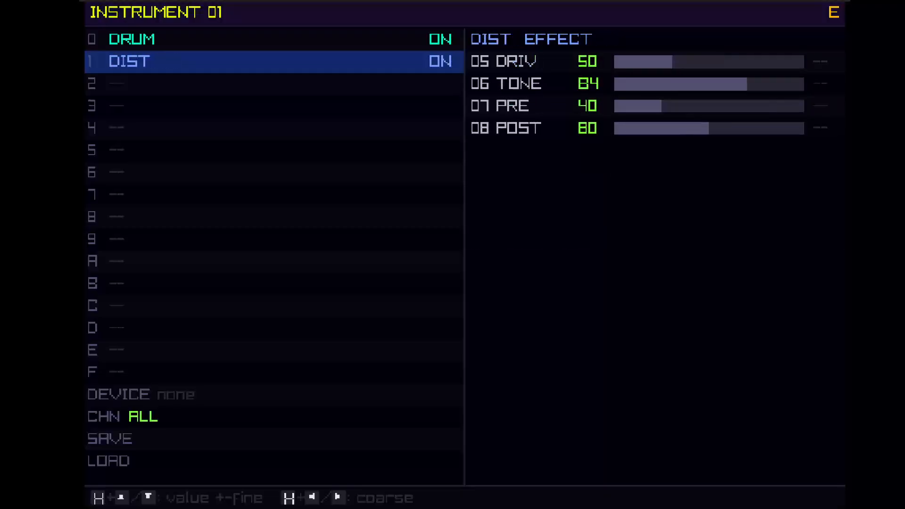
pyautogui.hotkey('h', 'Up')
pyautogui.hotkey('h', 'Up')
pyautogui.hotkey('h', 'Up')
pyautogui.hotkey('h', 'Up')
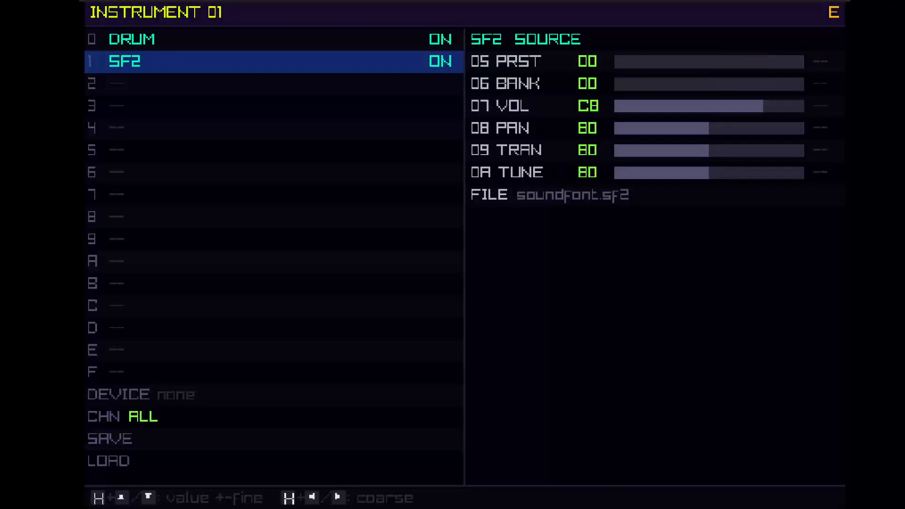
pyautogui.hotkey('h', 'Up')
pyautogui.hotkey('h', 'Up')
pyautogui.hotkey('h', 'Up')
pyautogui.hotkey('h', 'Up')
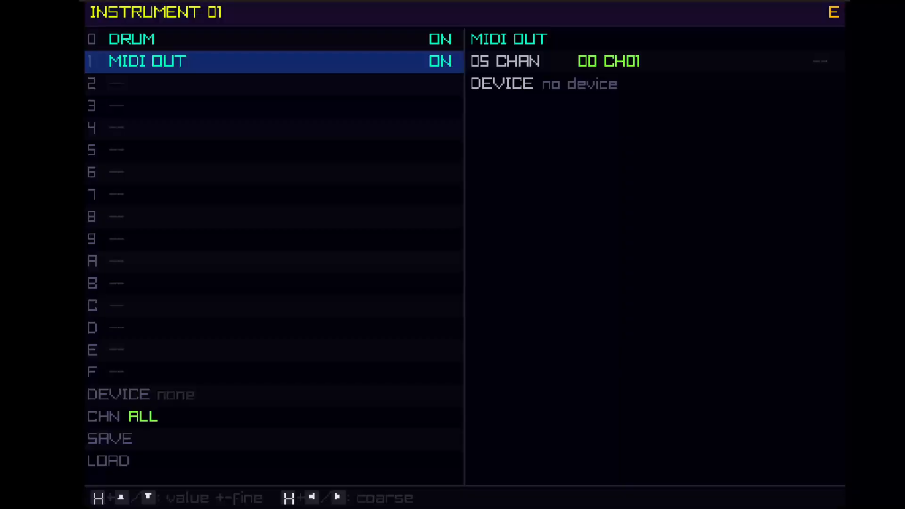
pyautogui.hotkey('h', 'Down')
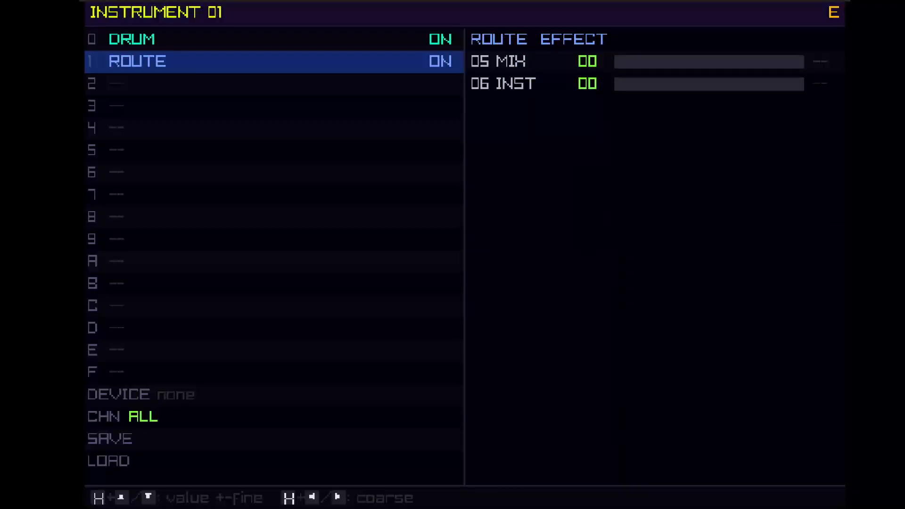
# Step: Set the MIX of instrument 01's ROUTE effect to FF
pyautogui.press('Right')
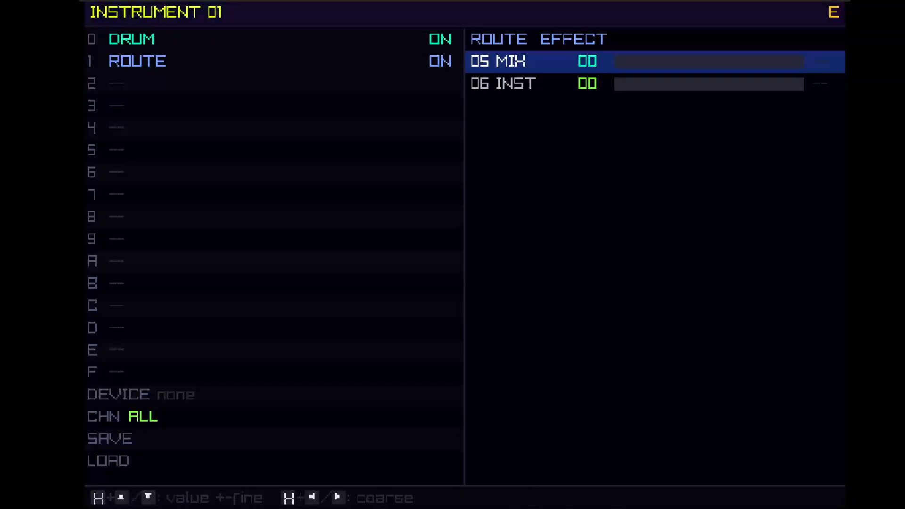
pyautogui.hotkey('h', 'Right')
pyautogui.hotkey('h', 'Right')
pyautogui.hotkey('h', 'Right')
pyautogui.hotkey('h', 'Right')
pyautogui.hotkey('h', 'Right')
pyautogui.hotkey('h', 'Right')
pyautogui.hotkey('h', 'Right')
pyautogui.hotkey('h', 'Right')
pyautogui.hotkey('h', 'Right')
pyautogui.hotkey('h', 'Right')
pyautogui.hotkey('h', 'Right')
pyautogui.hotkey('h', 'Right')
pyautogui.hotkey('h', 'Right')
pyautogui.hotkey('h', 'Right')
pyautogui.hotkey('h', 'Right')
pyautogui.hotkey('h', 'Right')
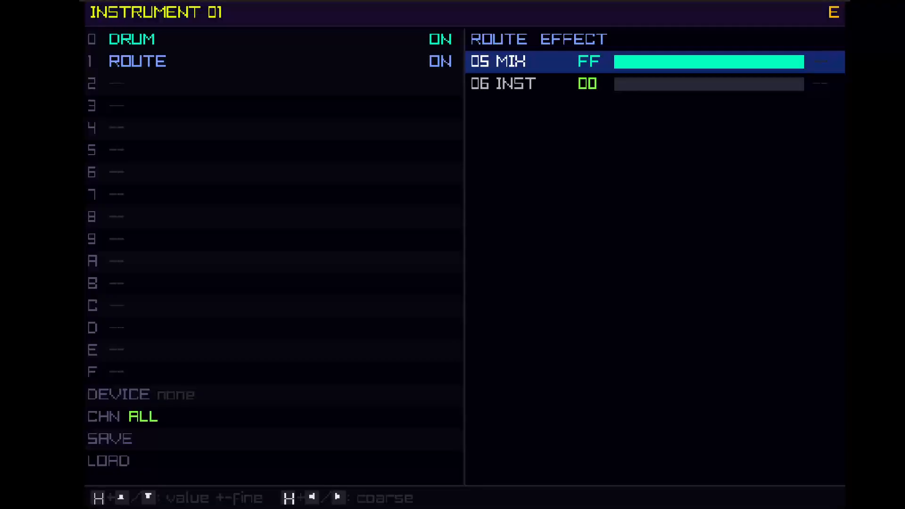
# Step: Set the INST target of instrument 01's ROUTE effect to 02 and return to its unit slots
pyautogui.press('Down')
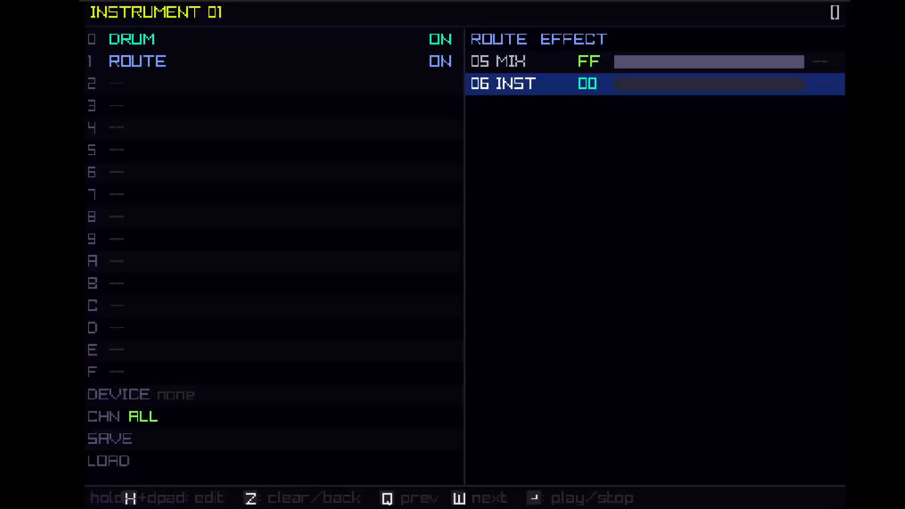
pyautogui.press('h')
pyautogui.hotkey('h', 'Up')
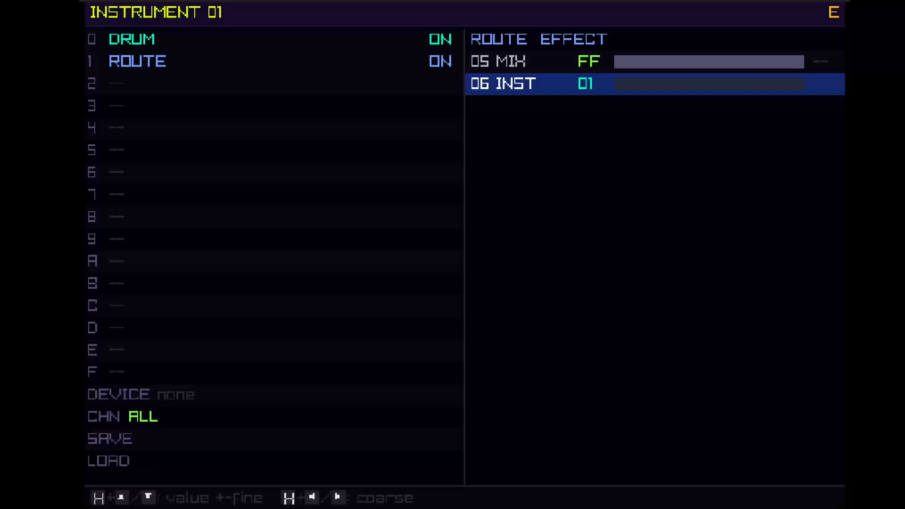
pyautogui.hotkey('h', 'Up')
pyautogui.press('Left')
pyautogui.press('Right')
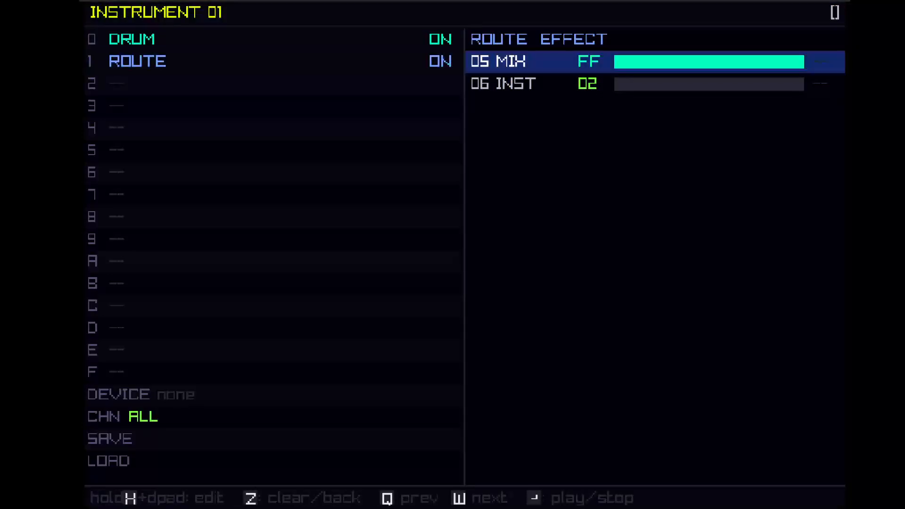
pyautogui.press('Down')
pyautogui.press('Left')
pyautogui.press('Up')
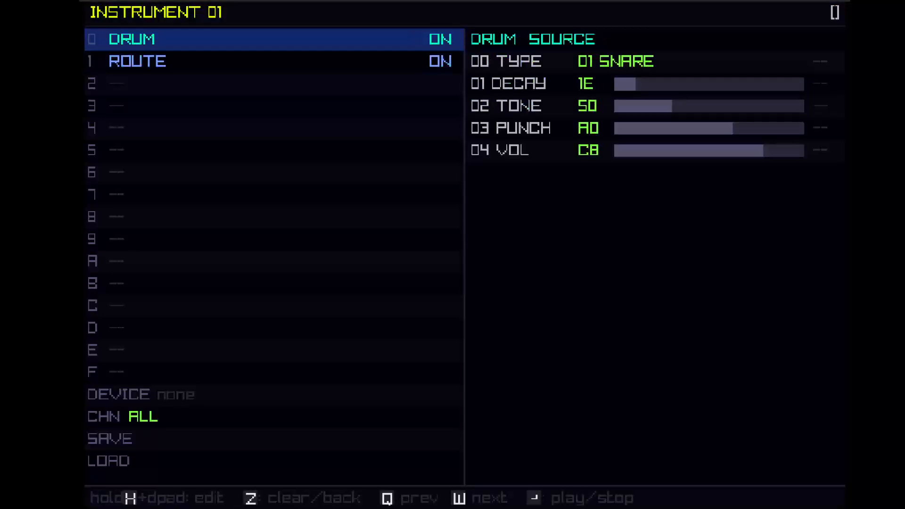
# Step: Go to instrument 00 and cycle its slot 1 through the available units to ROUTE
pyautogui.press('w')
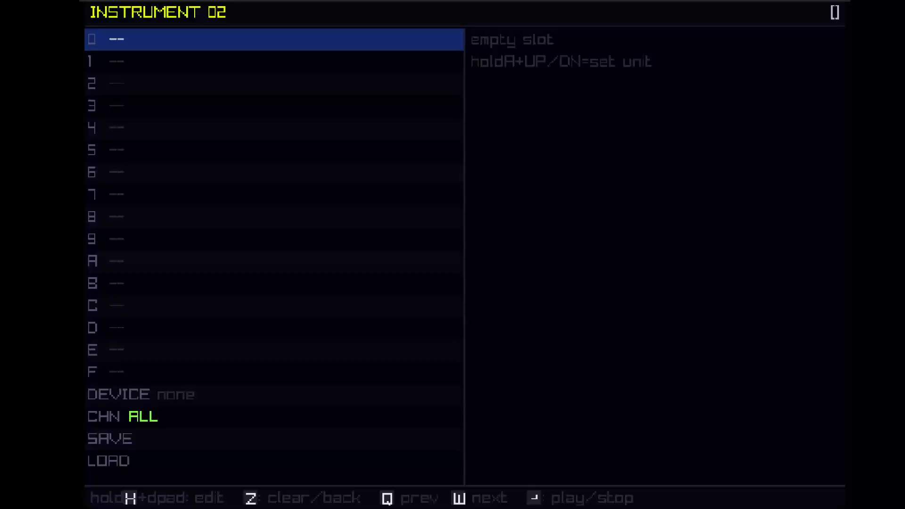
pyautogui.press('q')
pyautogui.press('q')
pyautogui.press('Down')
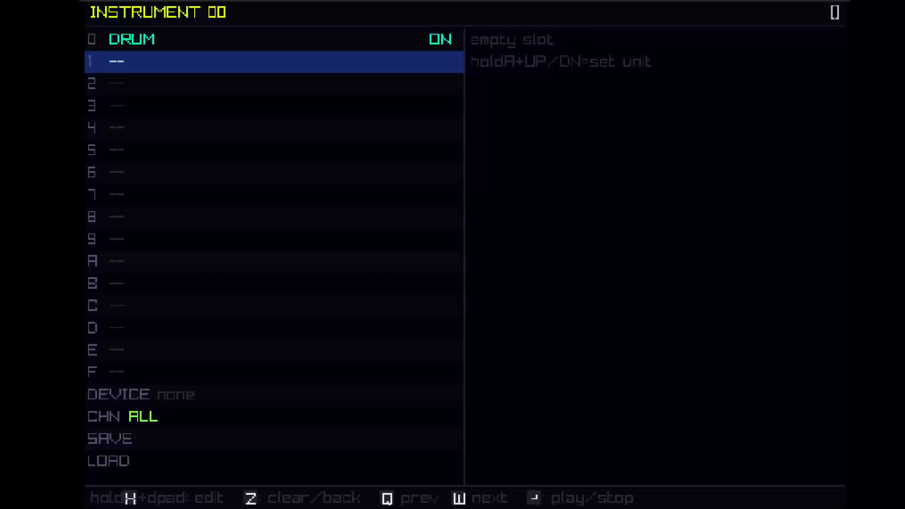
pyautogui.hotkey('h', 'Up')
pyautogui.hotkey('h', 'Up')
pyautogui.hotkey('h', 'Up')
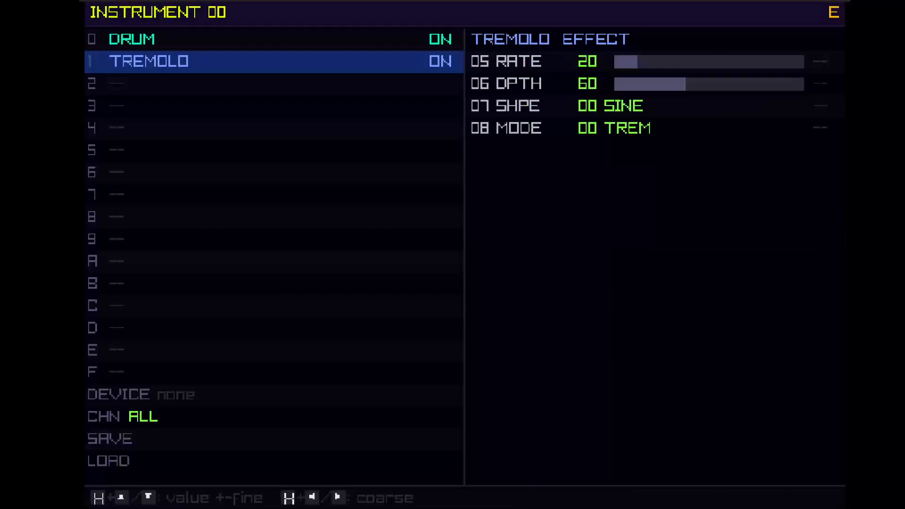
pyautogui.hotkey('h', 'Up')
pyautogui.hotkey('h', 'Up')
pyautogui.hotkey('h', 'Up')
pyautogui.hotkey('h', 'Up')
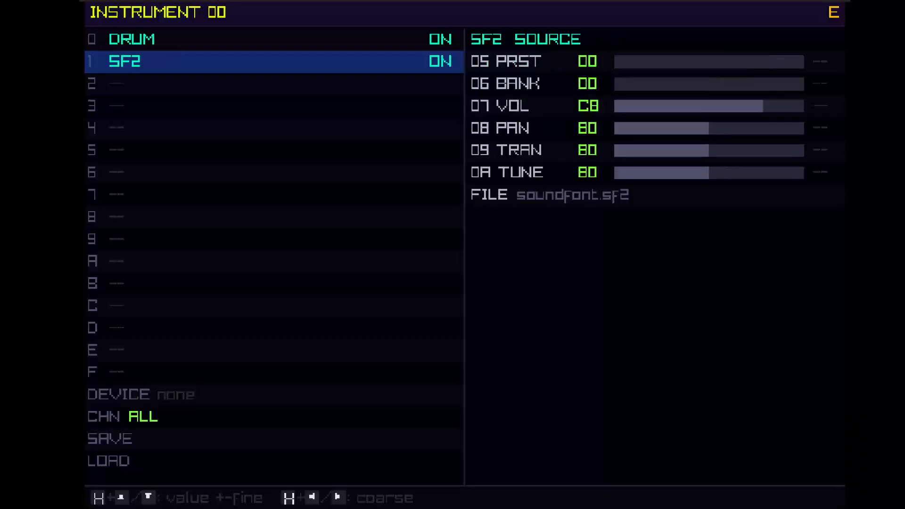
pyautogui.hotkey('h', 'Up')
pyautogui.hotkey('h', 'Up')
pyautogui.hotkey('h', 'Up')
pyautogui.hotkey('h', 'Up')
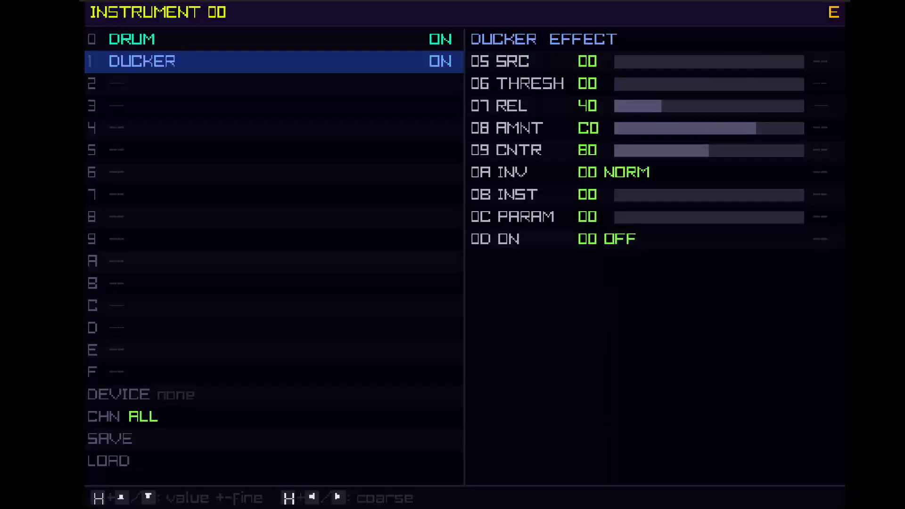
pyautogui.hotkey('h', 'Up')
# Step: Set the INST target of instrument 00's ROUTE effect to 02
pyautogui.press('Right')
pyautogui.press('Down')
pyautogui.hotkey('h', 'Right')
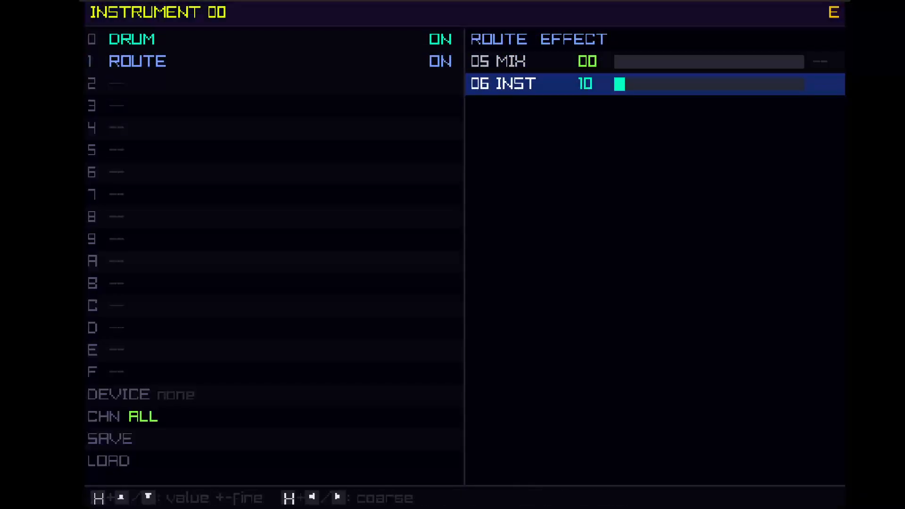
pyautogui.hotkey('h', 'Left')
pyautogui.hotkey('h', 'Up')
pyautogui.hotkey('h', 'Up')
# Step: Set the MIX of instrument 00's ROUTE effect to FF
pyautogui.press('Up')
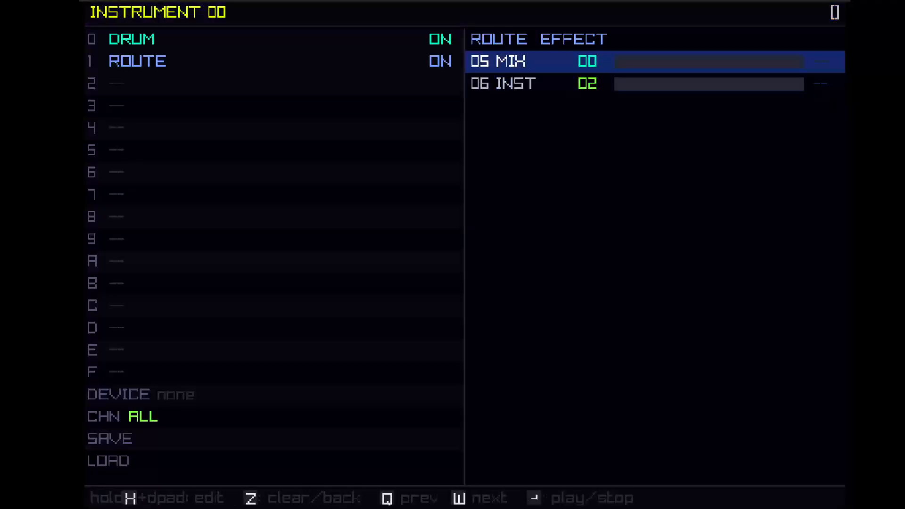
pyautogui.hotkey('h', 'Right')
pyautogui.hotkey('h', 'Right')
pyautogui.hotkey('h', 'Right')
pyautogui.hotkey('h', 'Right')
pyautogui.hotkey('h', 'Right')
pyautogui.hotkey('h', 'Right')
pyautogui.hotkey('h', 'Right')
pyautogui.hotkey('h', 'Right')
pyautogui.hotkey('h', 'Right')
pyautogui.hotkey('h', 'Right')
pyautogui.hotkey('h', 'Right')
pyautogui.hotkey('h', 'Right')
pyautogui.hotkey('h', 'Right')
pyautogui.hotkey('h', 'Right')
pyautogui.hotkey('h', 'Right')
pyautogui.hotkey('h', 'Right')
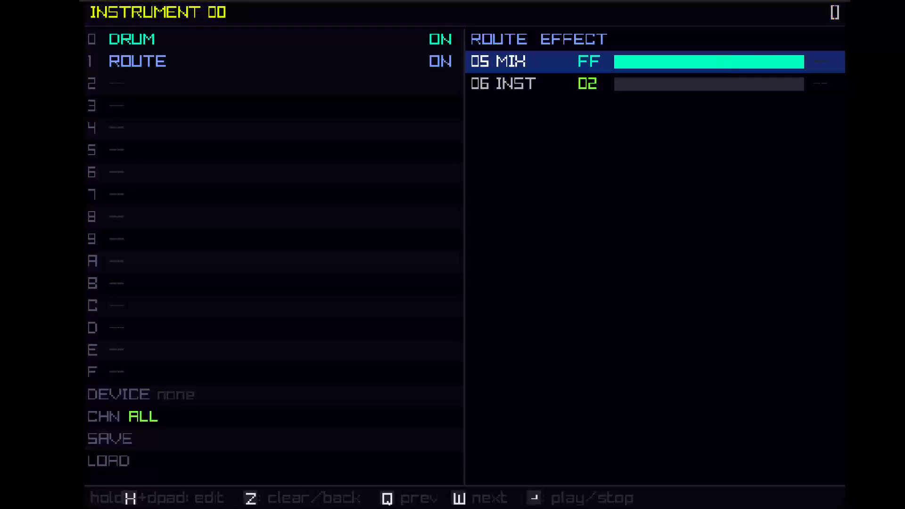
# Step: Compare the DRUM and ROUTE units of instruments 01 and 00
pyautogui.press('Left')
pyautogui.press('w')
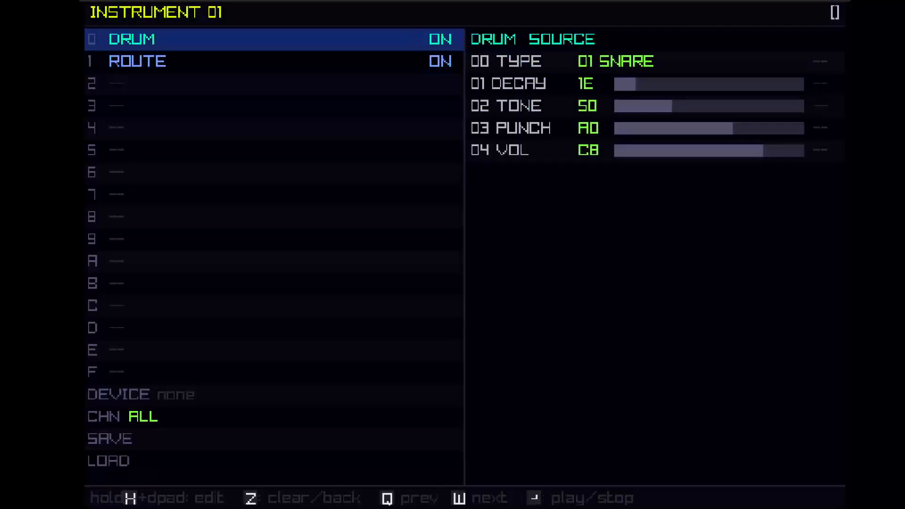
pyautogui.press('Down')
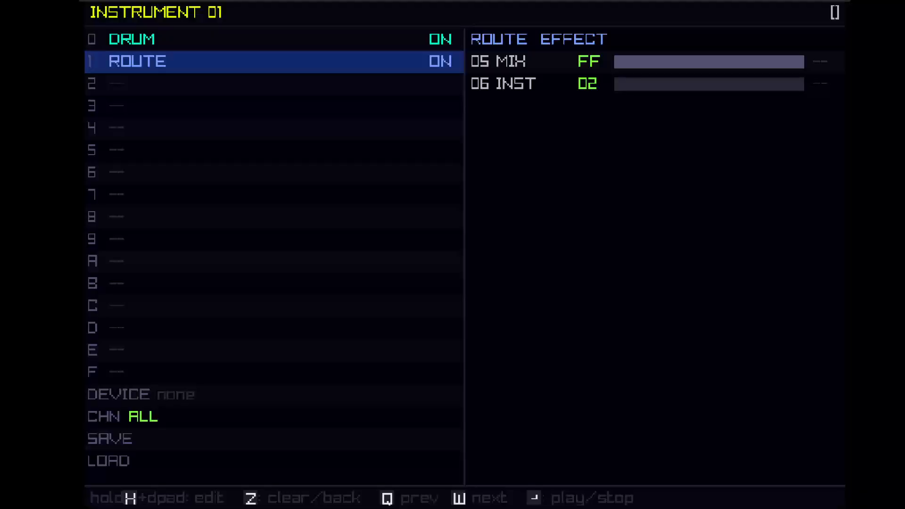
pyautogui.press('q')
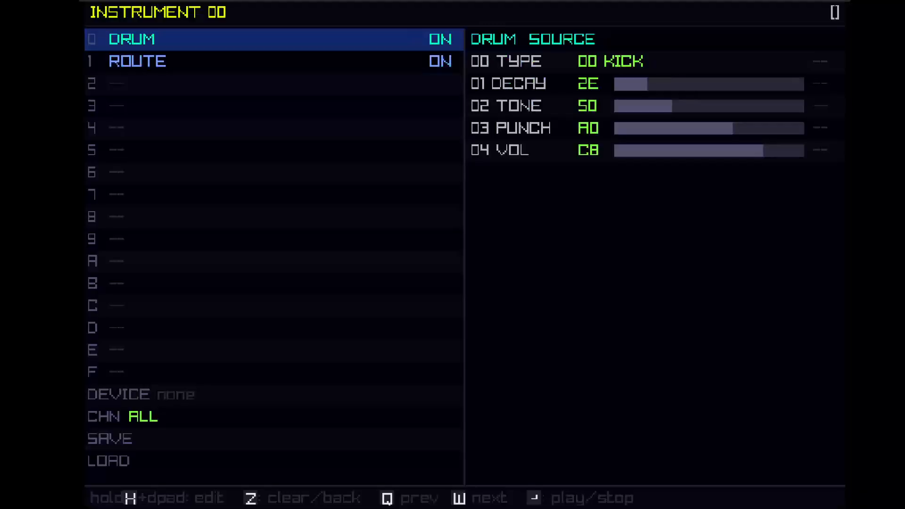
pyautogui.press('Down')
pyautogui.press('Up')
pyautogui.press('w')
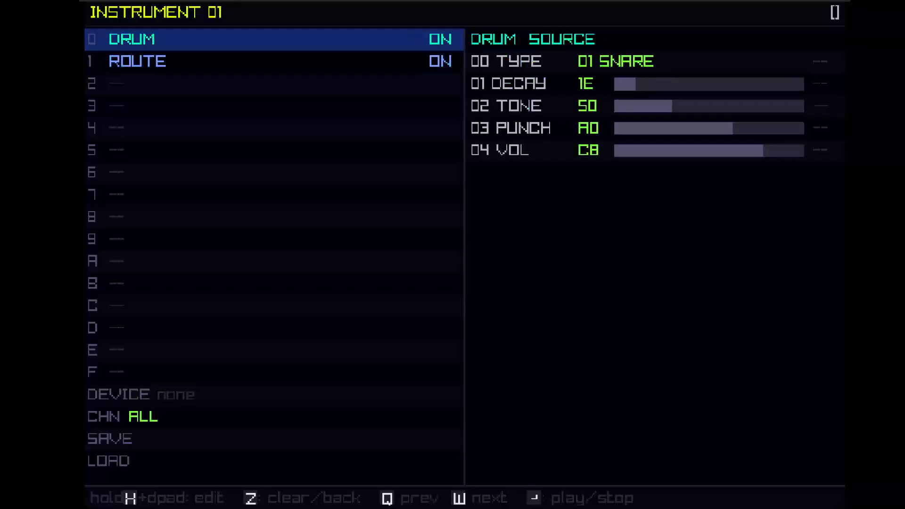
# Step: Go to instrument 02 and cycle its slot 0 through the available units to DIST
pyautogui.press('w')
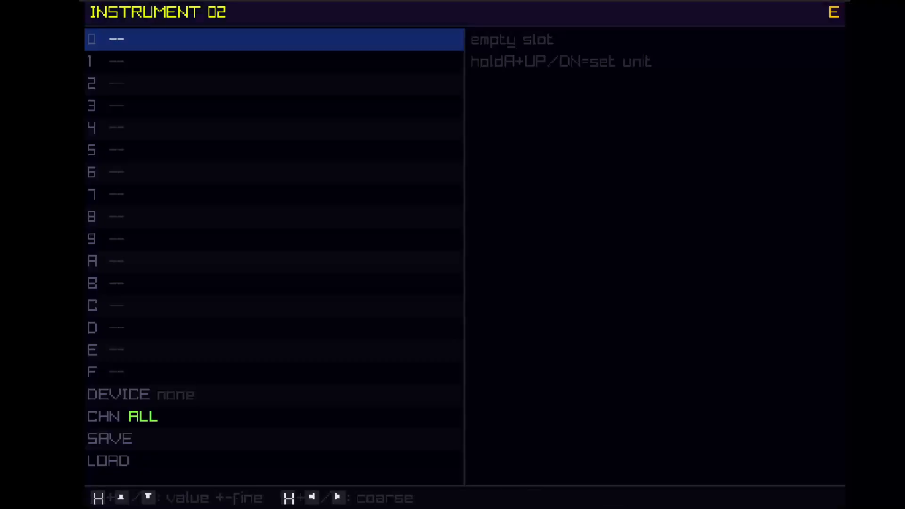
pyautogui.hotkey('x', 'Down')
pyautogui.hotkey('x', 'Down')
pyautogui.hotkey('x', 'Down')
pyautogui.hotkey('x', 'Down')
pyautogui.hotkey('x', 'Down')
pyautogui.hotkey('x', 'Down')
pyautogui.hotkey('x', 'Down')
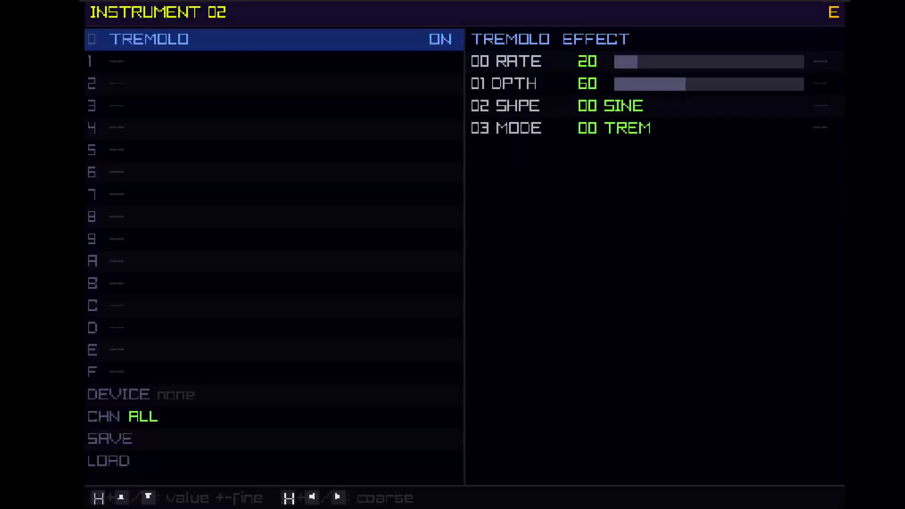
pyautogui.hotkey('x', 'Down')
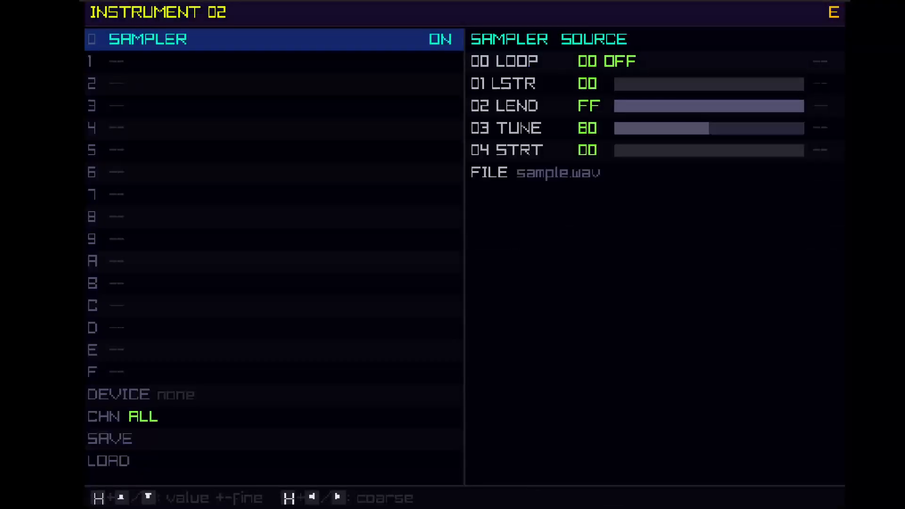
pyautogui.hotkey('x', 'Down')
pyautogui.hotkey('x', 'Down')
pyautogui.hotkey('x', 'Down')
pyautogui.hotkey('x', 'Down')
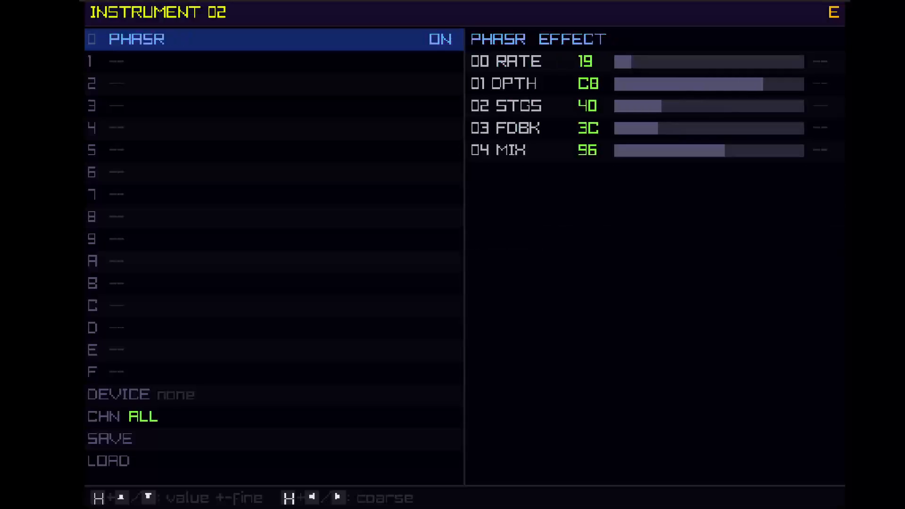
pyautogui.hotkey('x', 'Down')
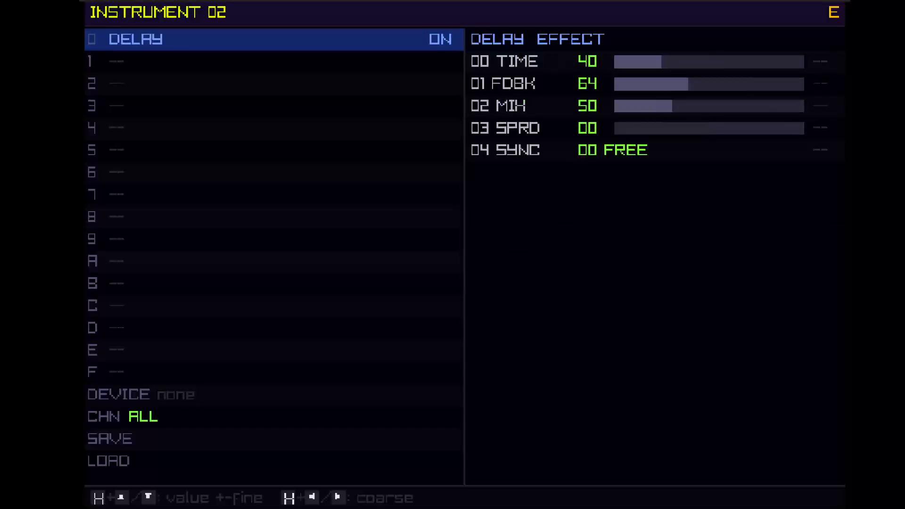
pyautogui.hotkey('x', 'Down')
# Step: Set the DRIV of instrument 02's DIST effect to E0
pyautogui.press('Right')
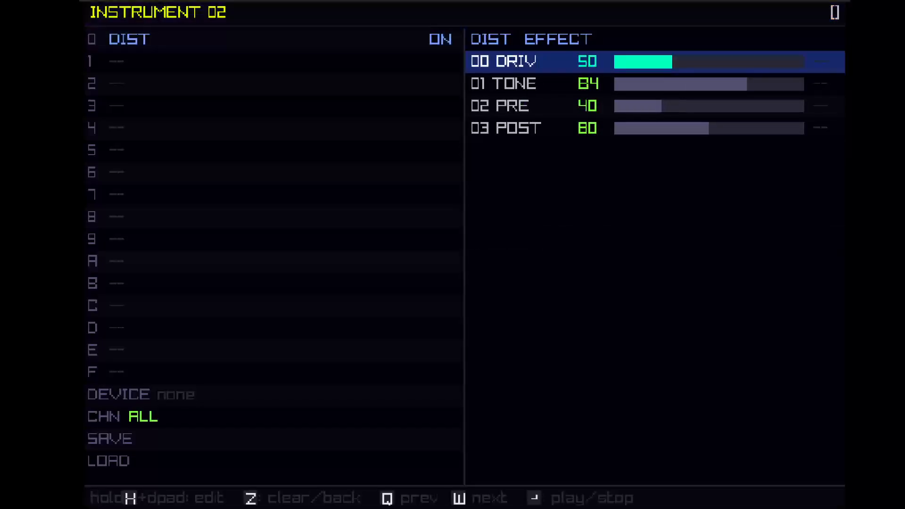
pyautogui.hotkey('x', 'Right')
pyautogui.hotkey('x', 'Right')
pyautogui.hotkey('x', 'Right')
pyautogui.hotkey('x', 'Right')
pyautogui.hotkey('x', 'Right')
pyautogui.hotkey('x', 'Right')
pyautogui.hotkey('x', 'Right')
pyautogui.hotkey('x', 'Right')
pyautogui.hotkey('x', 'Right')
# Step: Set the PRE level of instrument 02's DIST effect to E0
pyautogui.press('Down')
pyautogui.press('Down')
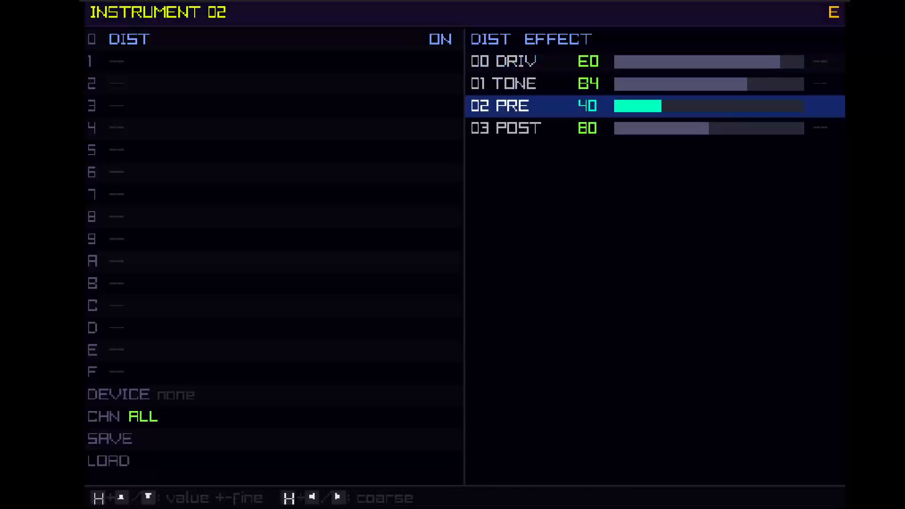
pyautogui.hotkey('x', 'Right')
pyautogui.hotkey('x', 'Right')
pyautogui.hotkey('x', 'Right')
pyautogui.hotkey('x', 'Right')
pyautogui.hotkey('x', 'Right')
pyautogui.hotkey('x', 'Right')
pyautogui.hotkey('x', 'Right')
pyautogui.hotkey('x', 'Right')
pyautogui.hotkey('x', 'Right')
pyautogui.hotkey('x', 'Right')
# Step: Set the POST level of instrument 02's DIST effect to 20
pyautogui.press('Down')
pyautogui.hotkey('x', 'Left')
pyautogui.hotkey('x', 'Left')
pyautogui.hotkey('x', 'Left')
pyautogui.hotkey('x', 'Left')
pyautogui.hotkey('x', 'Left')
pyautogui.hotkey('x', 'Left')
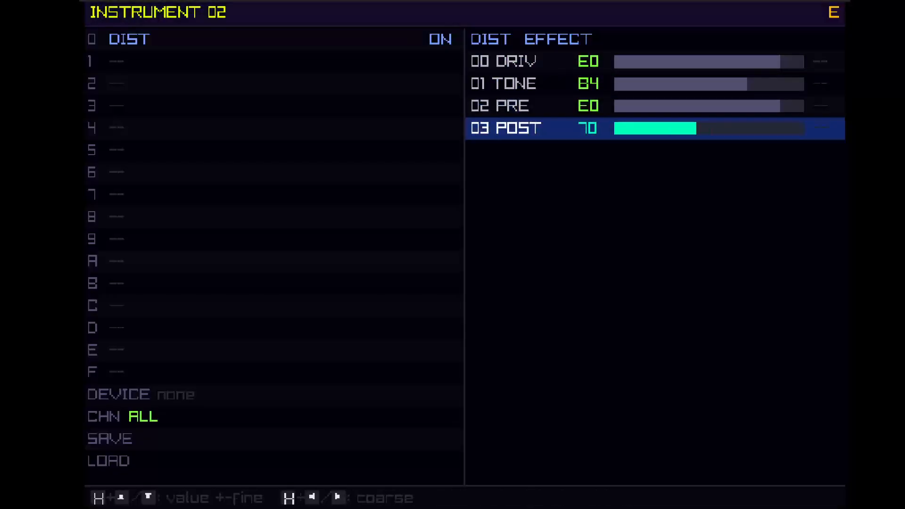
# Step: Play pattern 00 to hear the routed drums and go back to instrument 02 during playback
pyautogui.press('z')
pyautogui.press('z')
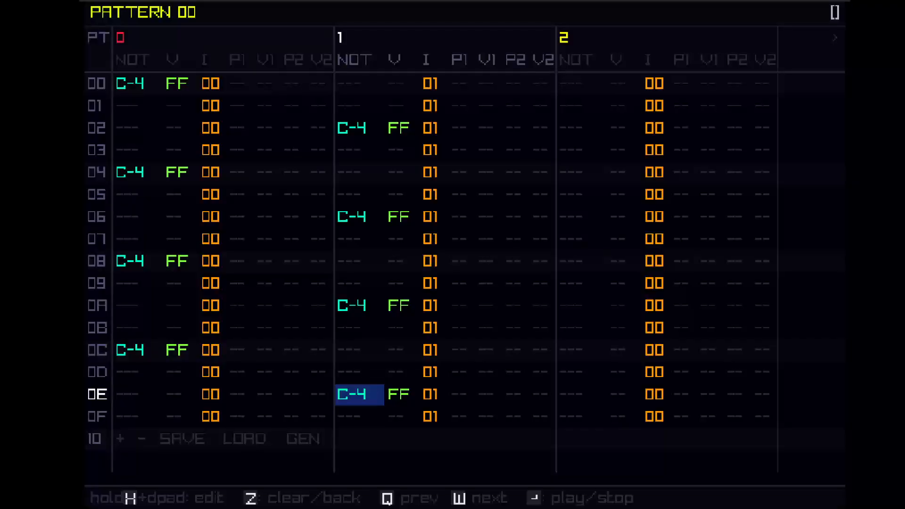
pyautogui.press('Return')
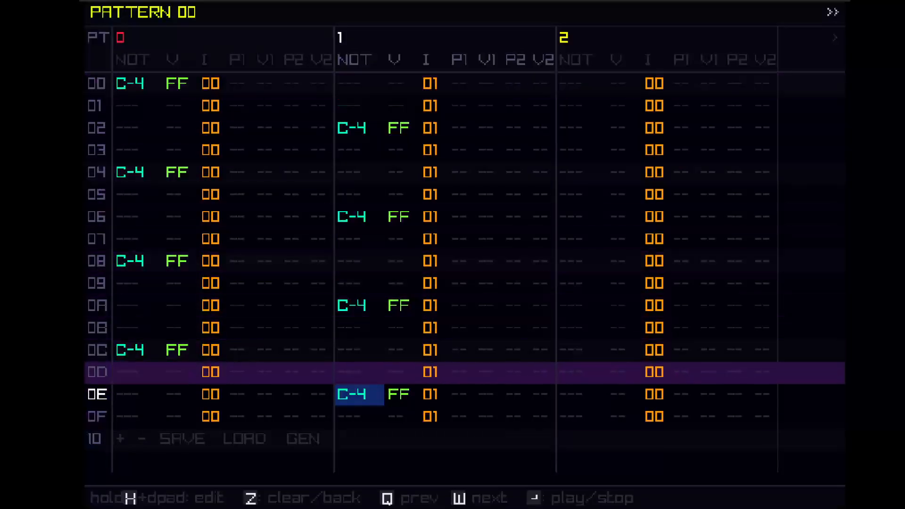
pyautogui.press('Up')
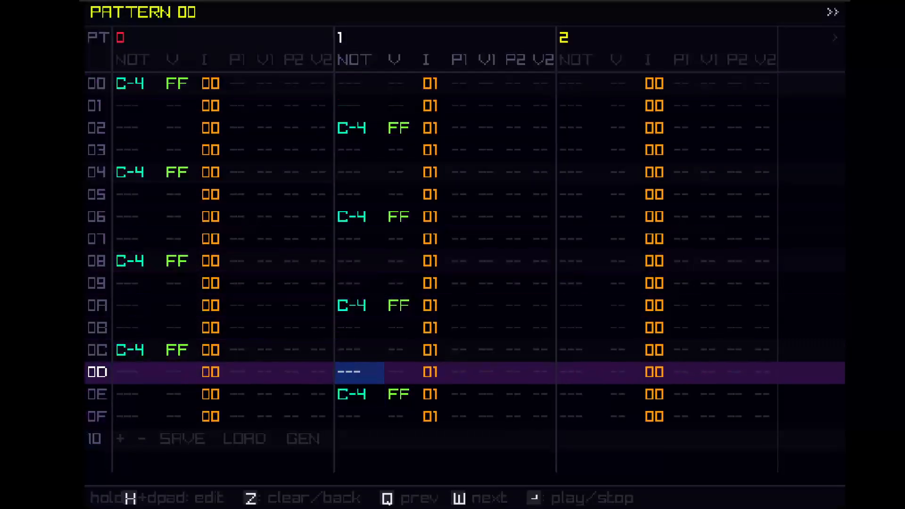
pyautogui.press('w')
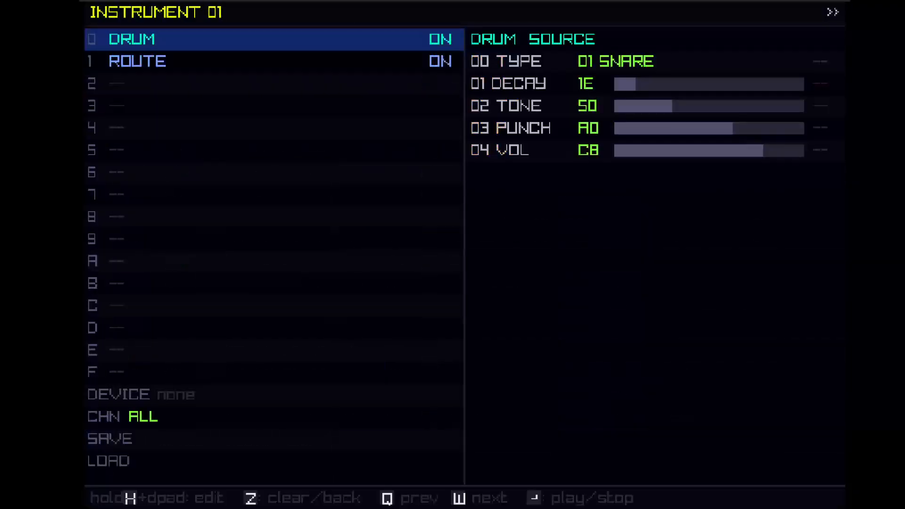
pyautogui.press('w')
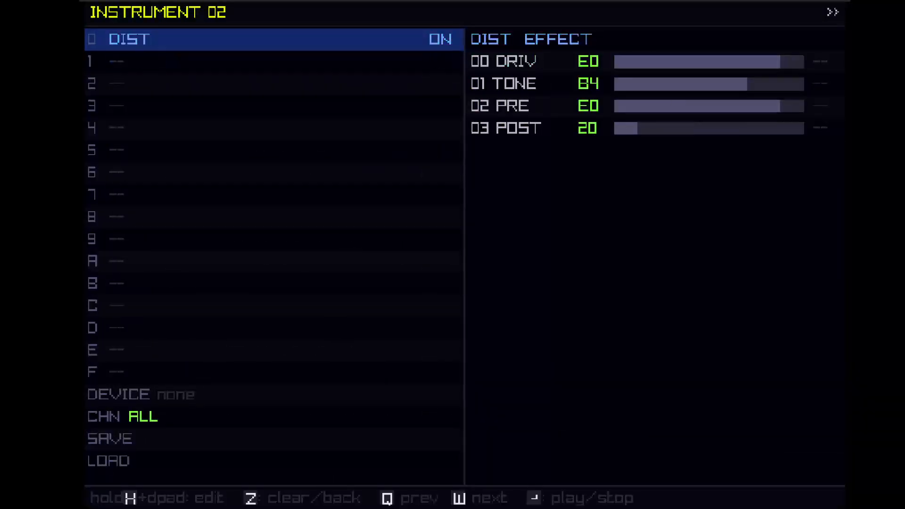
# Step: Lower the DRIV of instrument 02's DIST effect to 70
pyautogui.press('Right')
pyautogui.hotkey('h', 'Left')
pyautogui.hotkey('h', 'Left')
pyautogui.hotkey('h', 'Left')
pyautogui.hotkey('h', 'Left')
pyautogui.hotkey('h', 'Left')
pyautogui.hotkey('h', 'Left')
pyautogui.hotkey('h', 'Left')
pyautogui.hotkey('h', 'Left')
pyautogui.hotkey('h', 'Left')
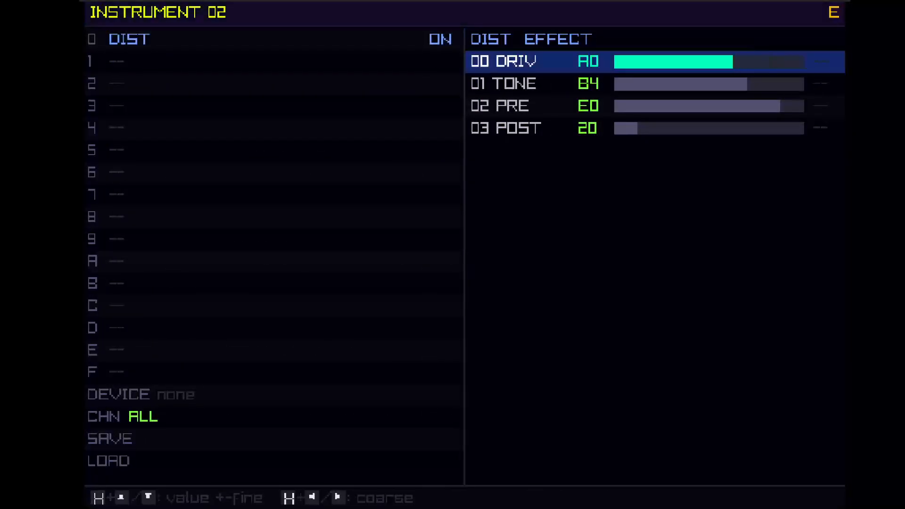
pyautogui.hotkey('h', 'Left')
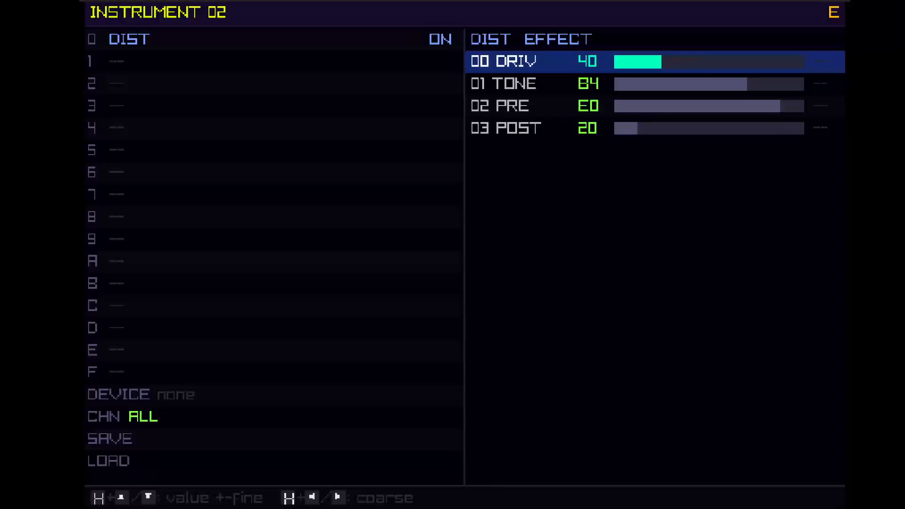
pyautogui.hotkey('h', 'Right')
pyautogui.hotkey('h', 'Right')
pyautogui.hotkey('h', 'Right')
# Step: Set the DIST effect's PRE level to 50 and its POST level to 30
pyautogui.press('Down')
pyautogui.press('Down')
pyautogui.hotkey('h', 'Left')
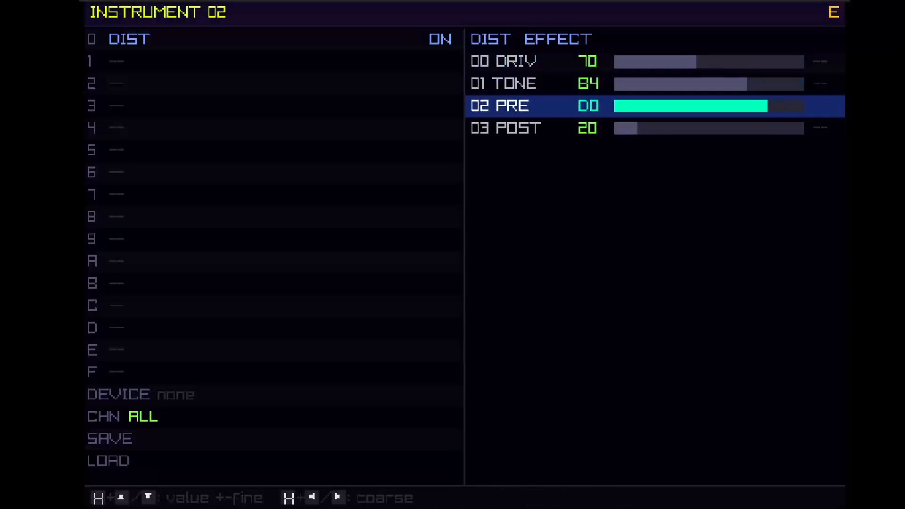
pyautogui.hotkey('h', 'Left')
pyautogui.hotkey('h', 'Left')
pyautogui.hotkey('h', 'Left')
pyautogui.hotkey('h', 'Left')
pyautogui.hotkey('h', 'Left')
pyautogui.hotkey('h', 'Left')
pyautogui.hotkey('h', 'Left')
pyautogui.hotkey('h', 'Left')
pyautogui.press('Down')
pyautogui.hotkey('h', 'Right')
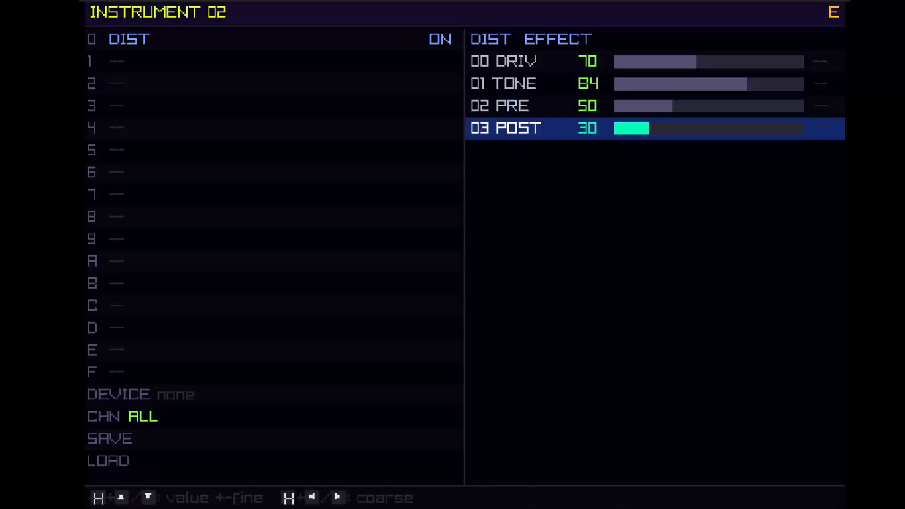
# Step: Raise the POST level of instrument 02's DIST effect to 60
pyautogui.hotkey('h', 'Right')
pyautogui.hotkey('h', 'Right')
pyautogui.hotkey('h', 'Right')
pyautogui.hotkey('h', 'Right')
pyautogui.hotkey('h', 'Right')
pyautogui.hotkey('h', 'Left')
pyautogui.hotkey('h', 'Left')
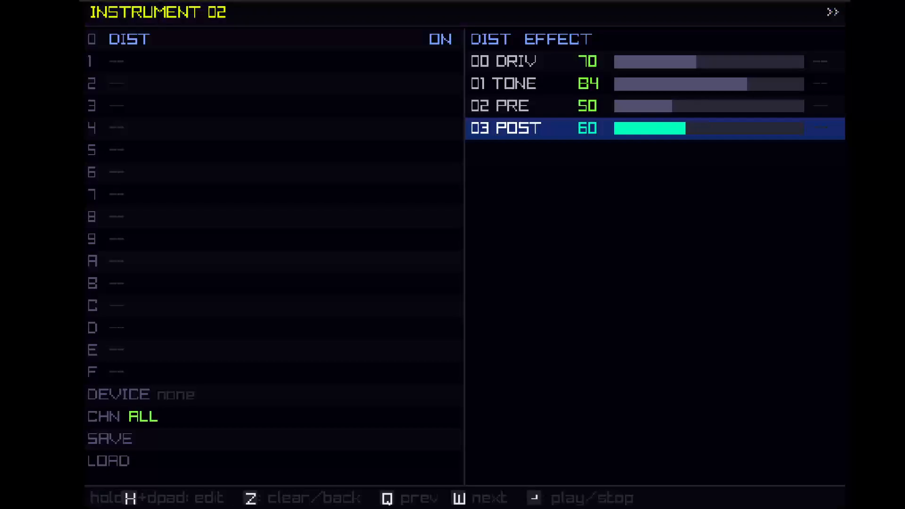
# Step: Return to pattern 00, stop playback and enter a C-4 note at row 00 of track 2
pyautogui.press('z')
pyautogui.press('z')
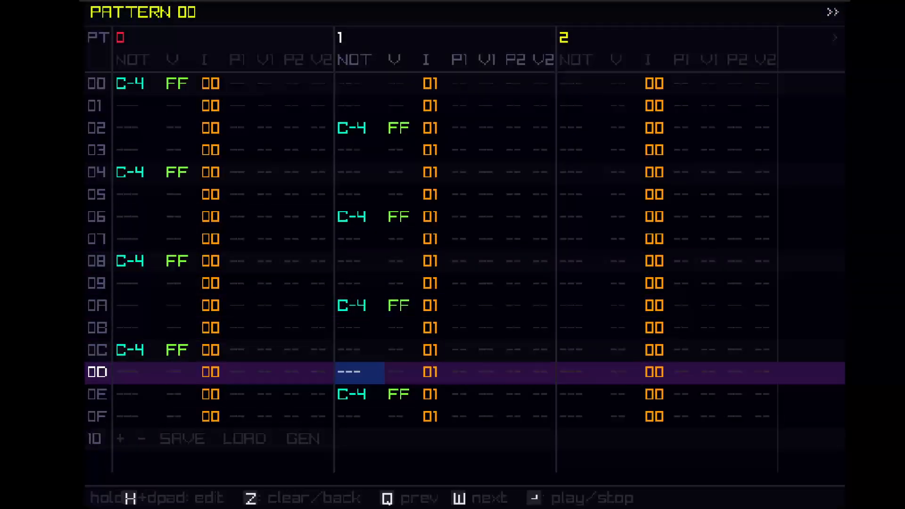
pyautogui.press('Up')
pyautogui.press('Up')
pyautogui.press('Up')
pyautogui.press('Up')
pyautogui.press('Up')
pyautogui.press('Up')
pyautogui.press('Up')
pyautogui.press('Up')
pyautogui.press('Up')
pyautogui.press('Up')
pyautogui.press('Up')
pyautogui.press('Up')
pyautogui.press('Up')
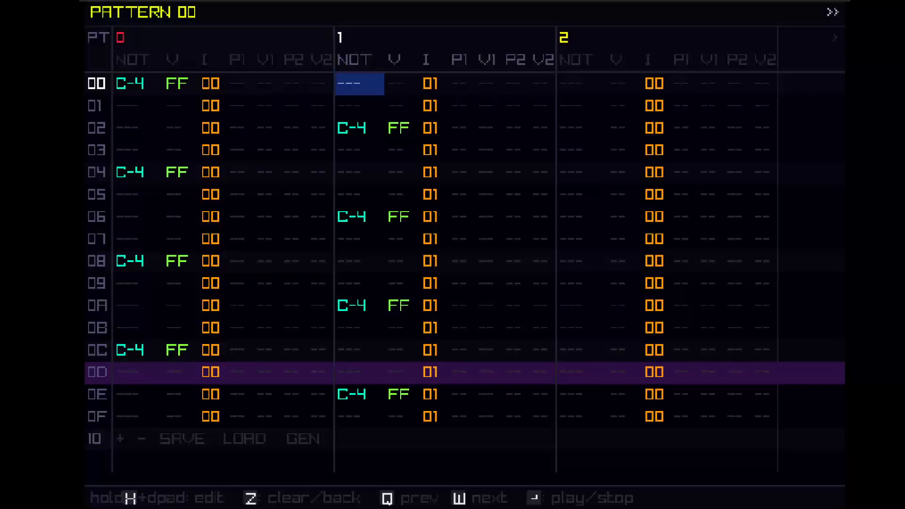
pyautogui.press('Right')
pyautogui.press('Right')
pyautogui.press('Right')
pyautogui.press('Right')
pyautogui.press('Right')
pyautogui.press('Return')
pyautogui.press('Right')
pyautogui.press('Right')
pyautogui.press('Right')
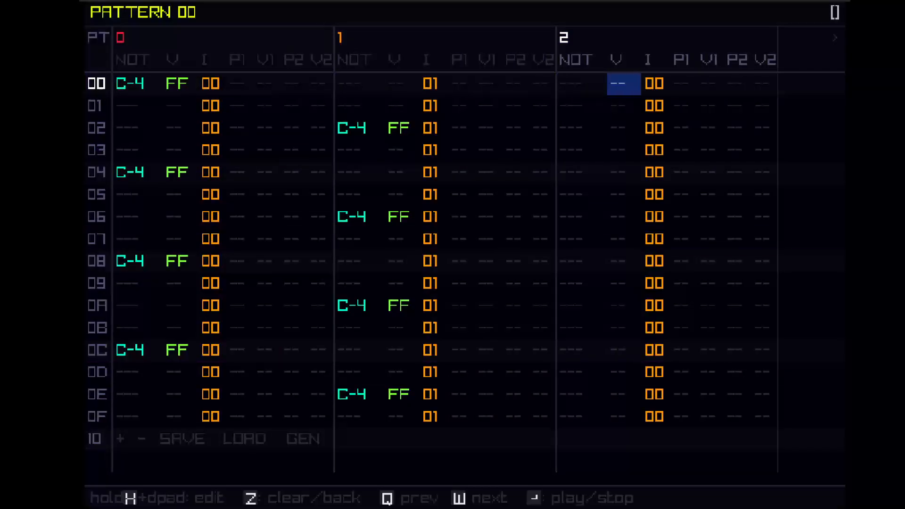
pyautogui.press('Left')
pyautogui.press('h')
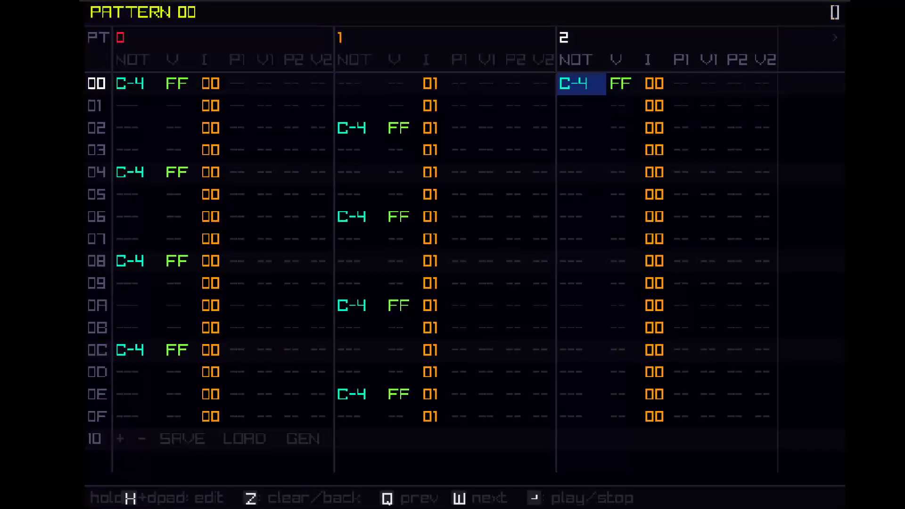
# Step: Assign instrument 03 to track 2 of pattern 00
pyautogui.press('Right')
pyautogui.press('Right')
pyautogui.press('h')
pyautogui.press('Up')
pyautogui.press('Up')
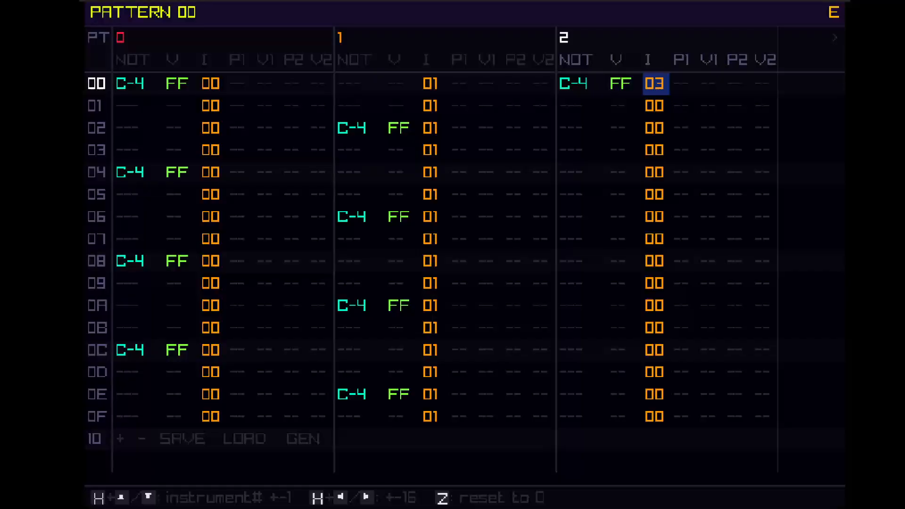
pyautogui.press('Down')
pyautogui.press('Left')
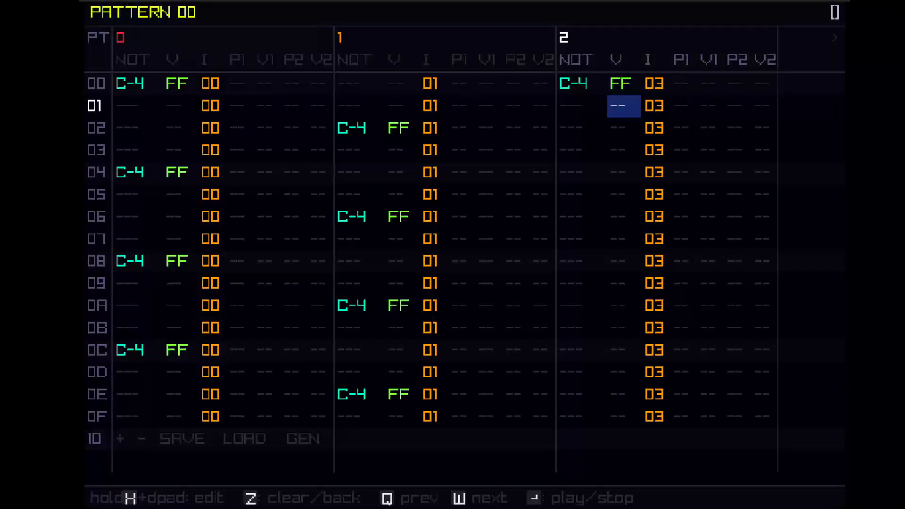
# Step: Open instrument 03 from track 2's first note and set its slot 0 to a DRUM source
pyautogui.press('Down')
pyautogui.press('Left')
pyautogui.press('Up')
pyautogui.press('Up')
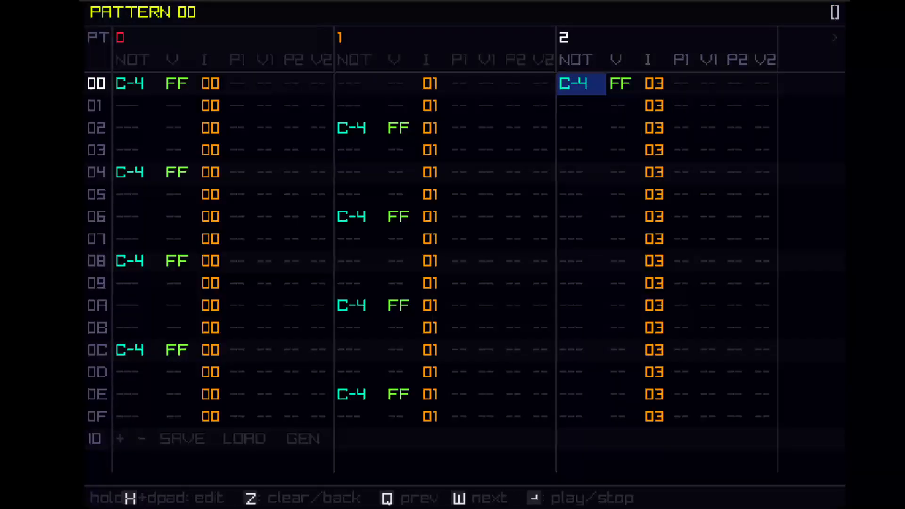
pyautogui.press('x')
pyautogui.press('w')
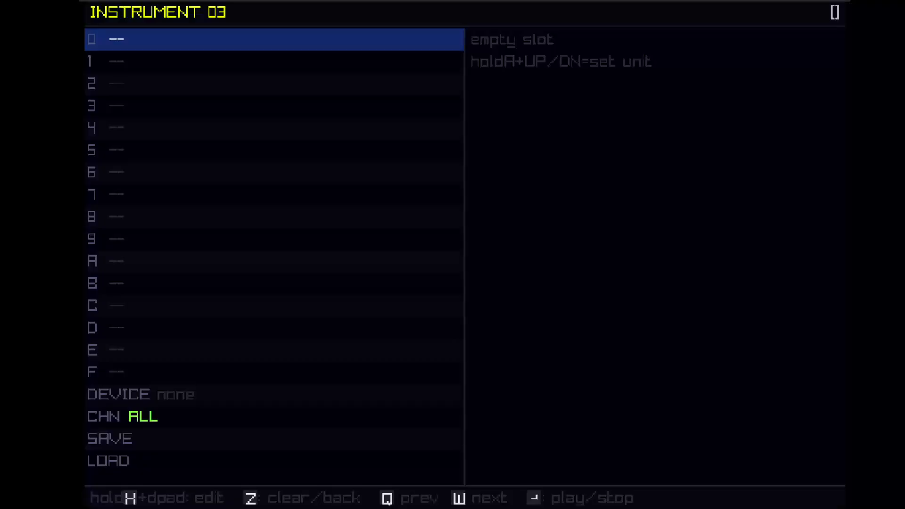
pyautogui.hotkey('x', 'Up')
pyautogui.hotkey('x', 'Up')
pyautogui.hotkey('x', 'Up')
pyautogui.hotkey('x', 'Up')
pyautogui.hotkey('x', 'Up')
pyautogui.hotkey('x', 'Up')
pyautogui.hotkey('x', 'Up')
pyautogui.hotkey('x', 'Up')
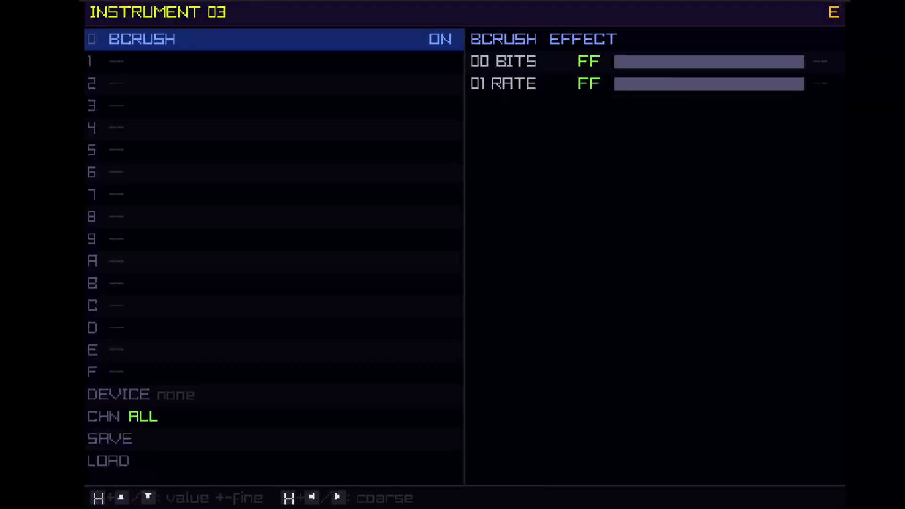
pyautogui.hotkey('x', 'Up')
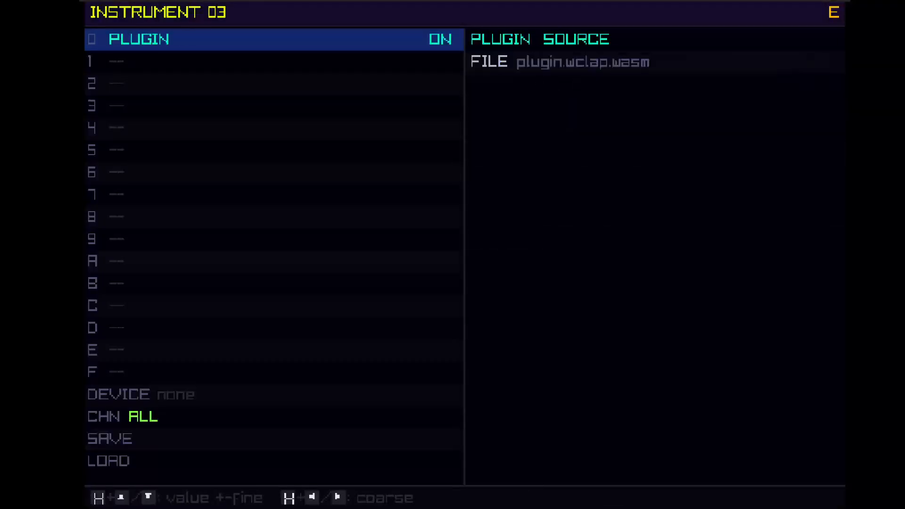
pyautogui.hotkey('x', 'Up')
pyautogui.hotkey('x', 'Up')
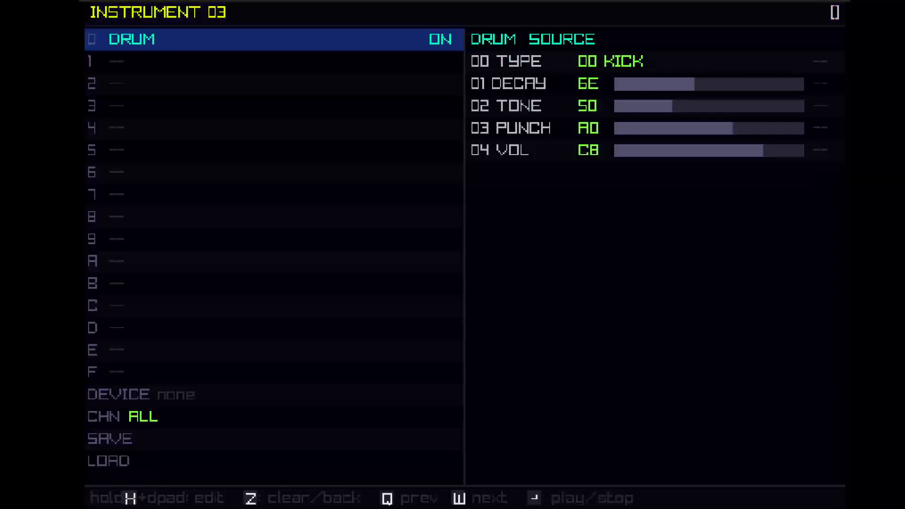
# Step: Set the TYPE of instrument 03's DRUM source to HIHAT
pyautogui.press('Right')
pyautogui.hotkey('x', 'Up')
pyautogui.hotkey('x', 'Up')
pyautogui.hotkey('x', 'Up')
pyautogui.hotkey('x', 'Up')
pyautogui.hotkey('x', 'Up')
pyautogui.hotkey('x', 'Up')
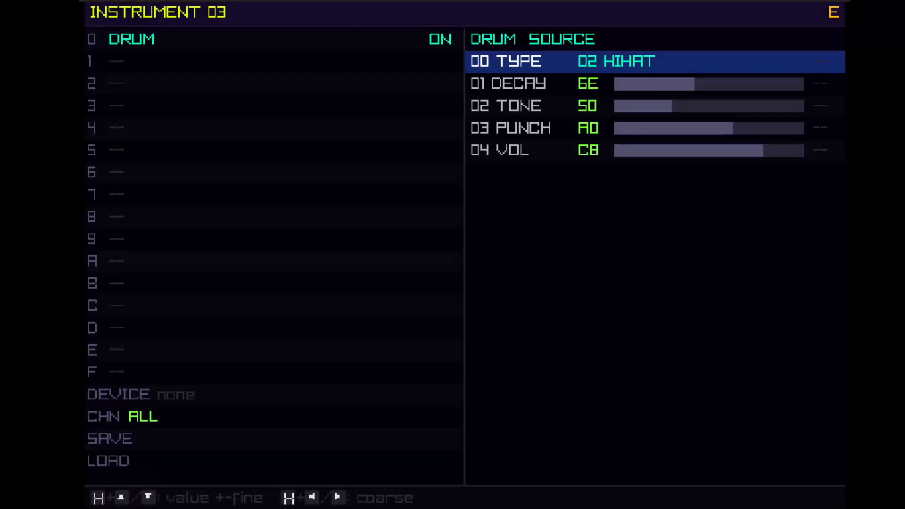
pyautogui.press('Left')
pyautogui.press('Down')
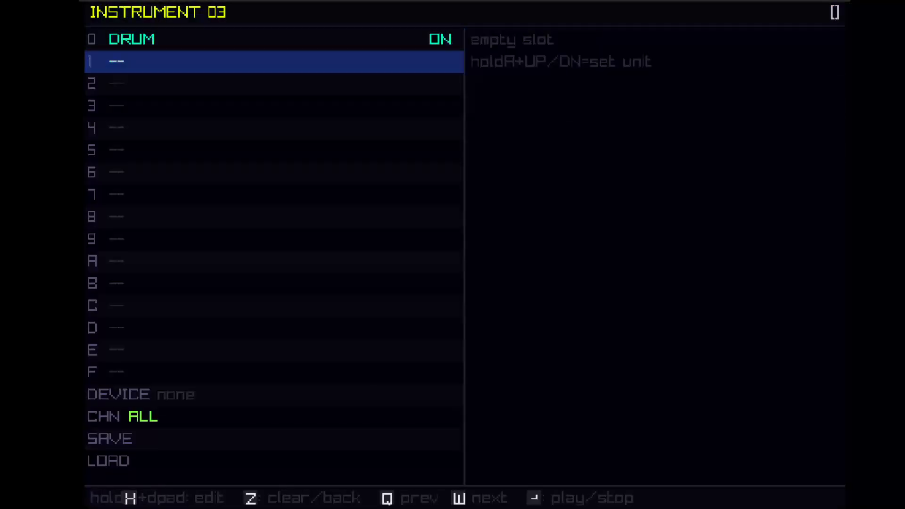
# Step: Lower the DECAY of instrument 03's DRUM source to 0E
pyautogui.press('Up')
pyautogui.press('Right')
pyautogui.press('Down')
pyautogui.hotkey('x', 'Left')
pyautogui.hotkey('x', 'Left')
pyautogui.hotkey('x', 'Left')
pyautogui.hotkey('x', 'Left')
pyautogui.hotkey('x', 'Left')
pyautogui.hotkey('x', 'Left')
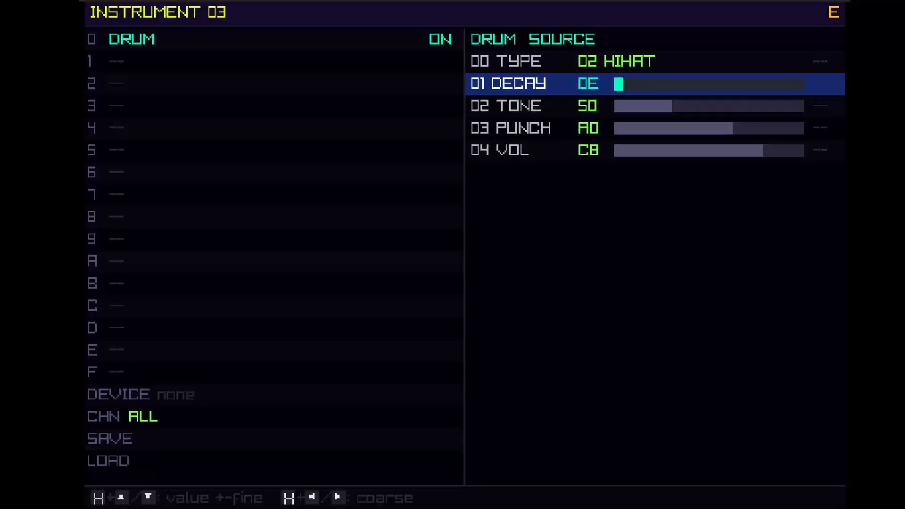
pyautogui.press('Left')
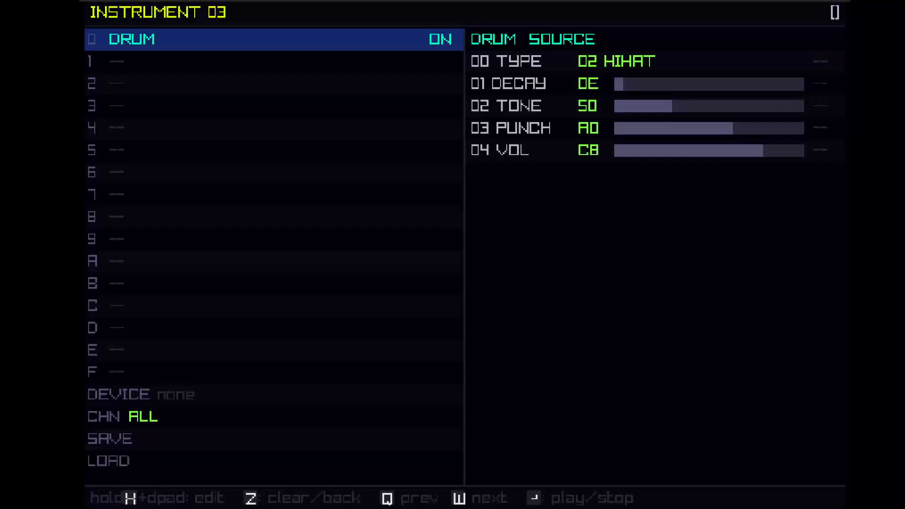
# Step: Fill every row of track 2 in pattern 00 with C-4 notes and play the pattern
pyautogui.press('z')
pyautogui.press('Return')
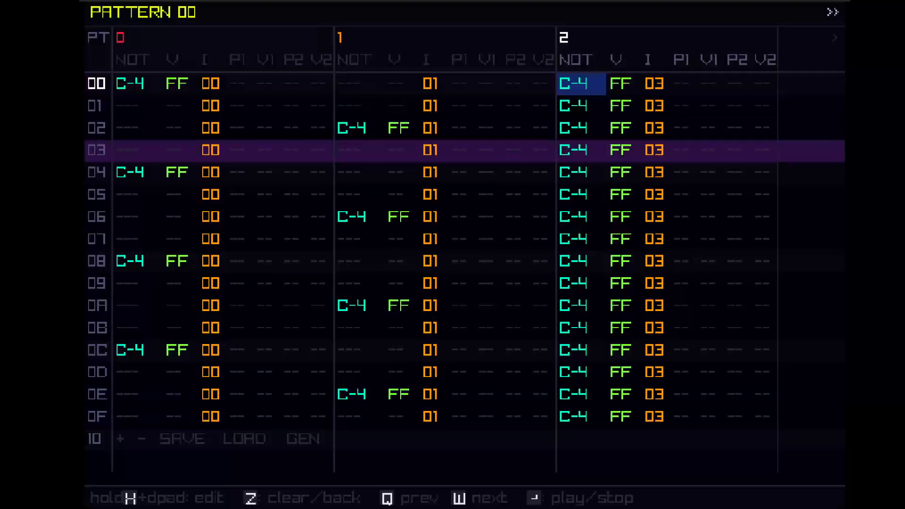
# Step: Go back to instrument 03 during playback and raise its DRUM source's DECAY to 3E
pyautogui.press('Tab')
pyautogui.press('Tab')
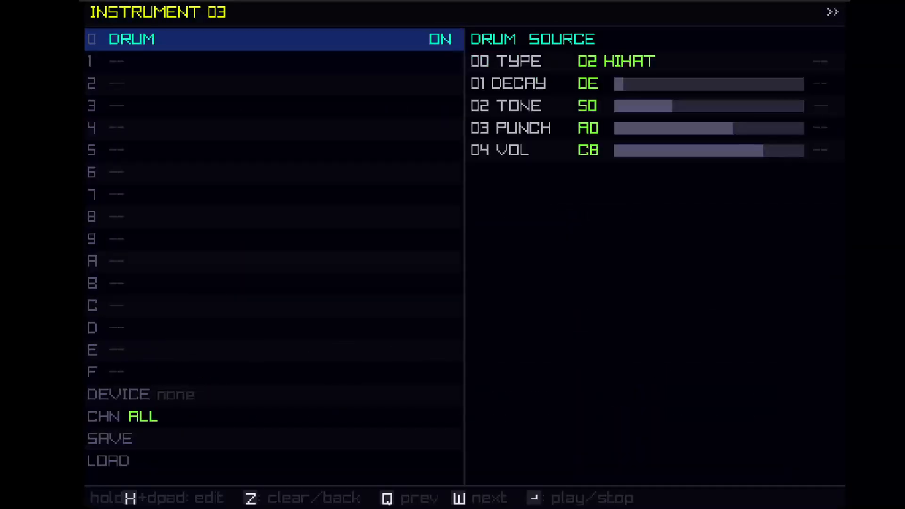
pyautogui.press('Right')
pyautogui.press('Down')
pyautogui.hotkey('x', 'Right')
pyautogui.hotkey('x', 'Right')
pyautogui.hotkey('x', 'Right')
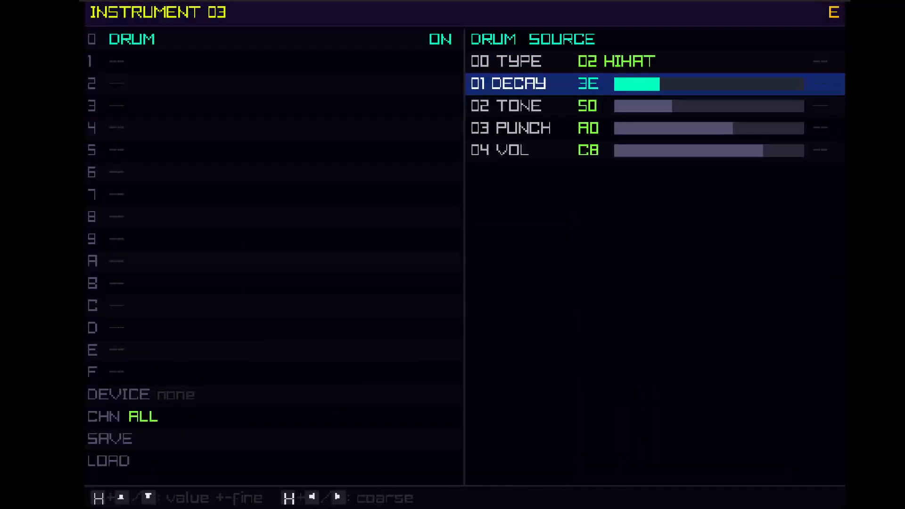
pyautogui.press('Left')
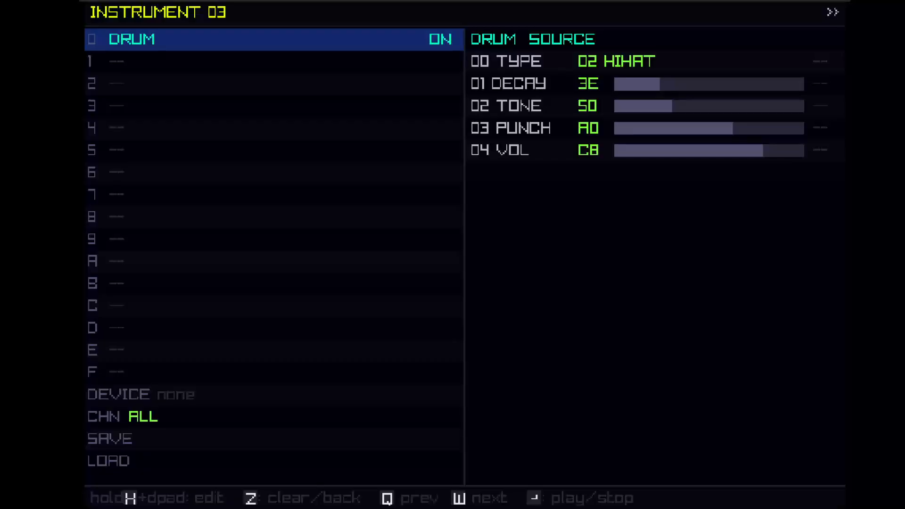
# Step: Check instrument 02's DIST effect settings and return to instrument 03
pyautogui.press('q')
pyautogui.press('Right')
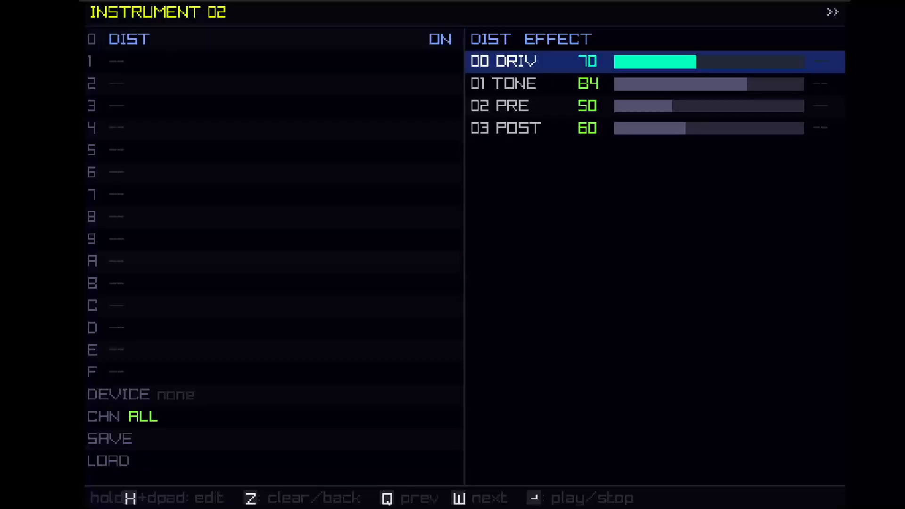
pyautogui.press('Left')
pyautogui.press('h')
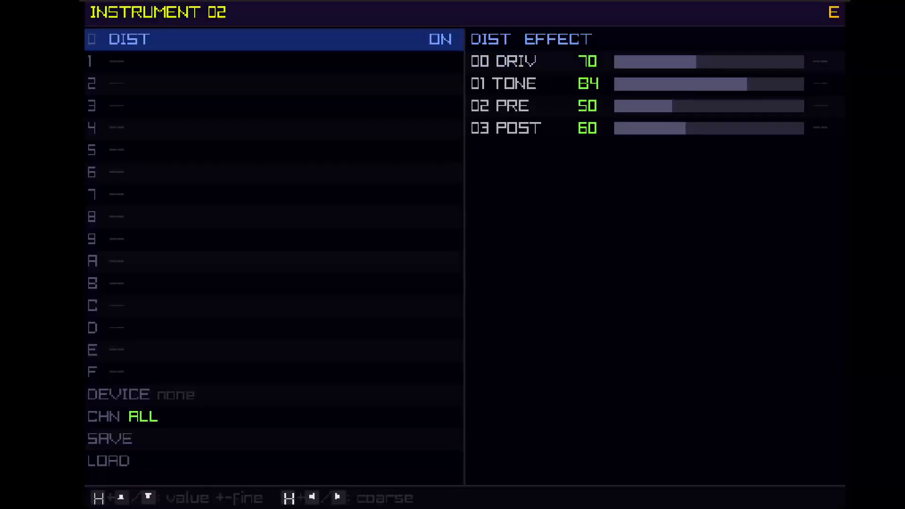
pyautogui.press('w')
pyautogui.press('Right')
pyautogui.press('Left')
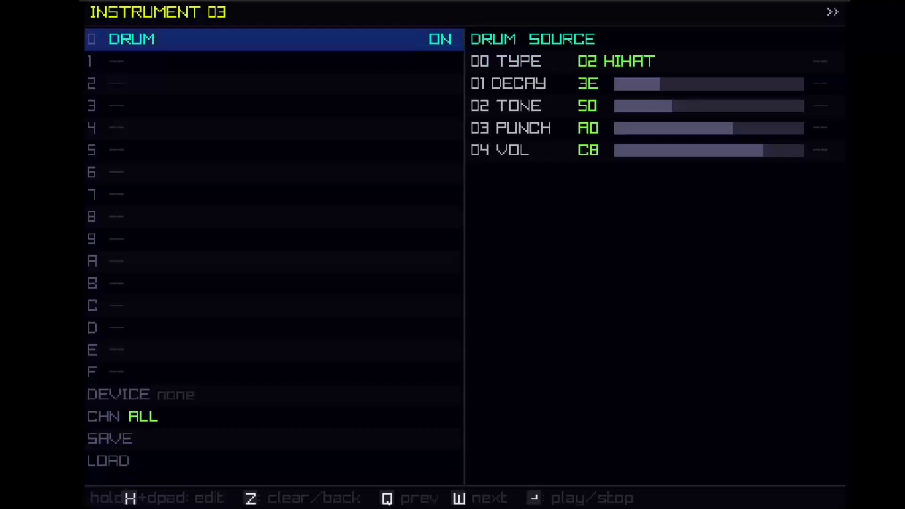
# Step: Set slot 1 of instrument 03 to a ROUTE effect
pyautogui.press('Down')
pyautogui.hotkey('x', 'Up')
pyautogui.hotkey('x', 'Up')
pyautogui.hotkey('x', 'Up')
pyautogui.hotkey('x', 'Up')
pyautogui.hotkey('x', 'Up')
pyautogui.hotkey('x', 'Up')
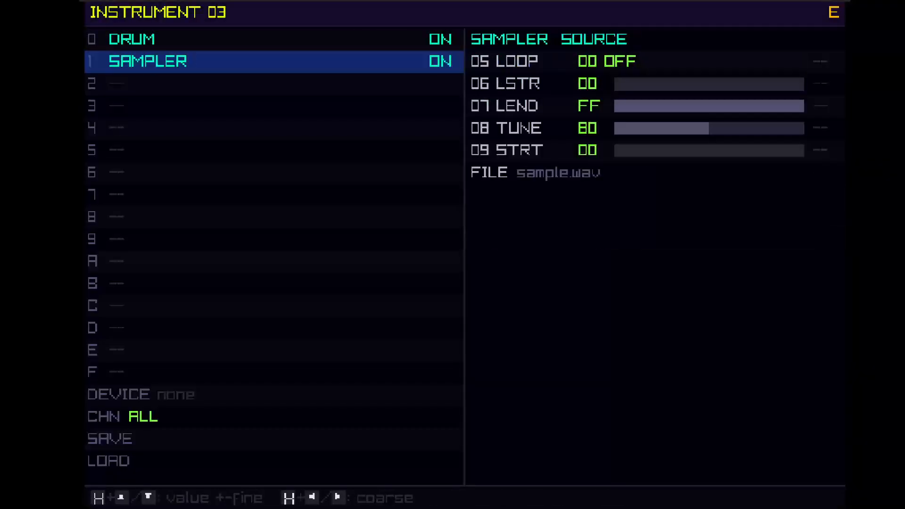
pyautogui.hotkey('x', 'Up')
pyautogui.hotkey('x', 'Up')
pyautogui.hotkey('x', 'Up')
pyautogui.hotkey('x', 'Up')
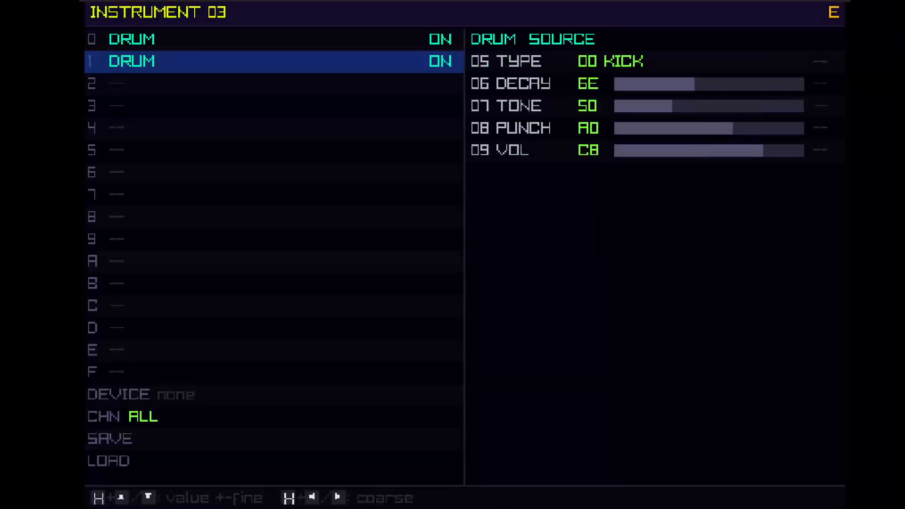
pyautogui.hotkey('x', 'Up')
pyautogui.hotkey('x', 'Up')
pyautogui.hotkey('x', 'Up')
pyautogui.hotkey('x', 'Up')
pyautogui.hotkey('x', 'Up')
pyautogui.hotkey('x', 'Up')
pyautogui.hotkey('x', 'Up')
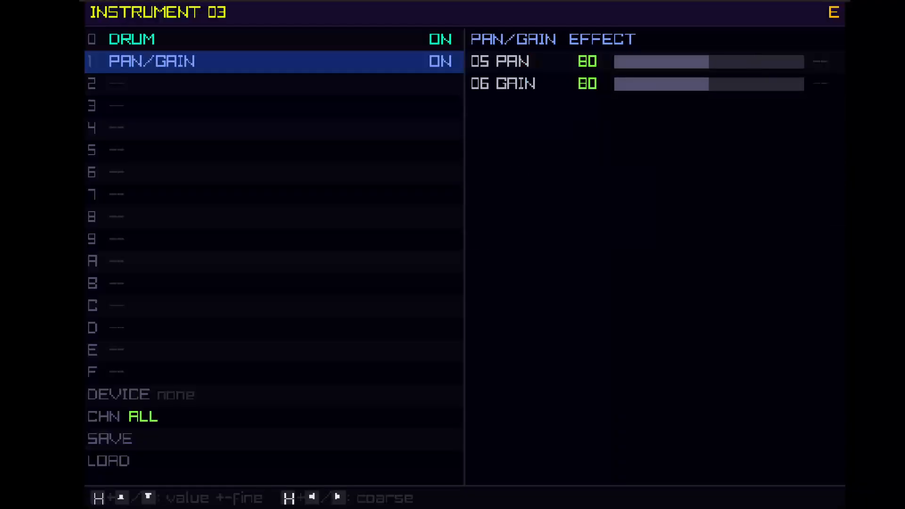
pyautogui.hotkey('x', 'Up')
pyautogui.hotkey('x', 'Up')
pyautogui.hotkey('x', 'Up')
pyautogui.hotkey('x', 'Up')
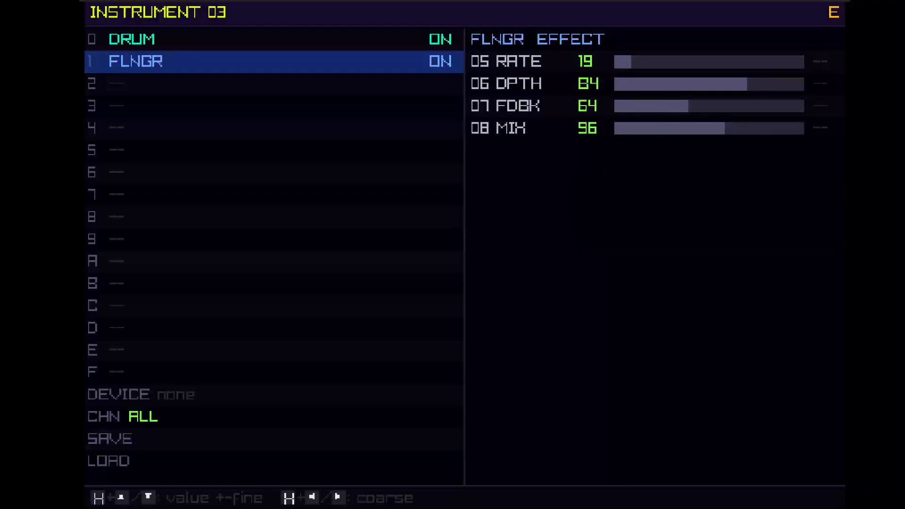
pyautogui.hotkey('x', 'Up')
pyautogui.hotkey('x', 'Up')
pyautogui.hotkey('x', 'Up')
pyautogui.hotkey('x', 'Up')
pyautogui.hotkey('x', 'Up')
pyautogui.hotkey('x', 'Up')
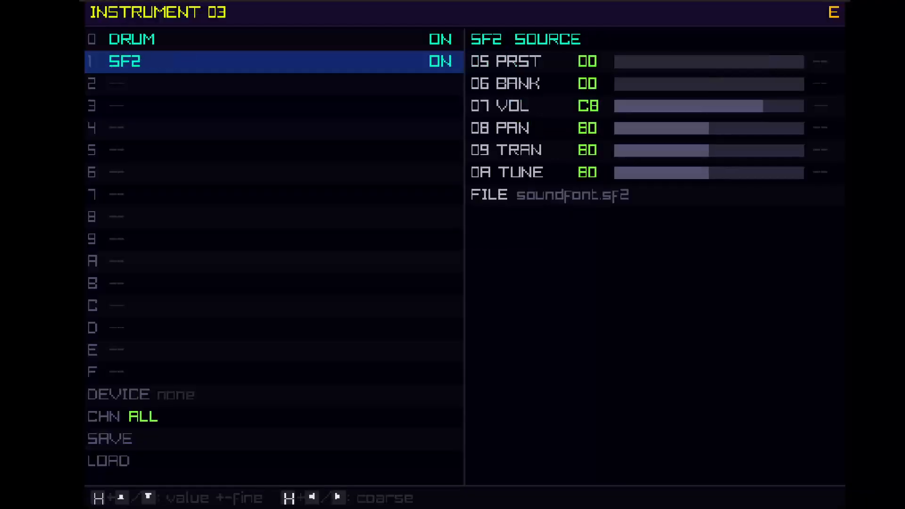
pyautogui.hotkey('x', 'Up')
pyautogui.hotkey('x', 'Up')
pyautogui.hotkey('x', 'Up')
pyautogui.press('Up')
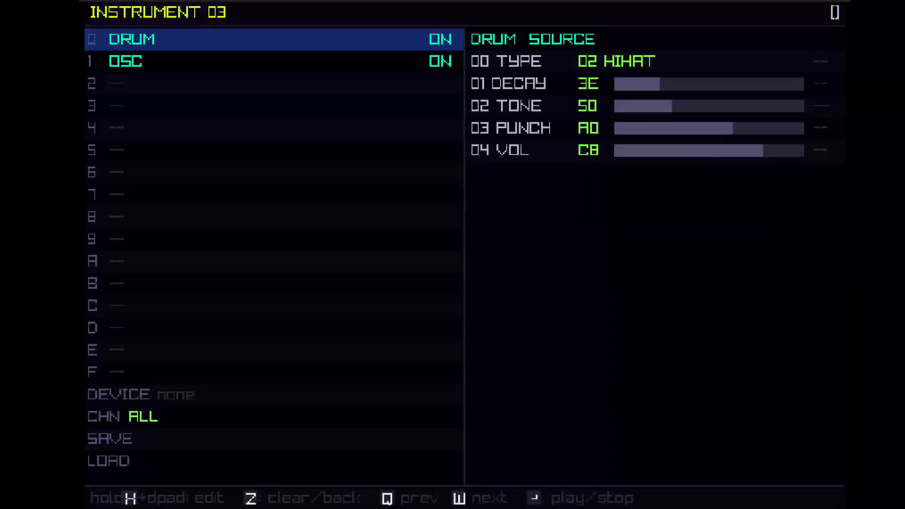
pyautogui.press('Down')
pyautogui.hotkey('x', 'Up')
pyautogui.hotkey('x', 'Up')
pyautogui.hotkey('x', 'Up')
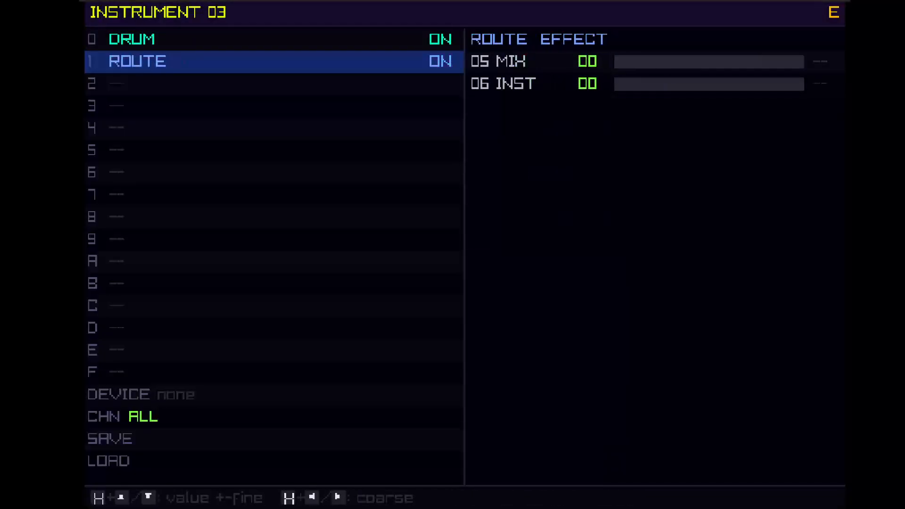
# Step: Set the MIX of instrument 03's ROUTE effect to FF
pyautogui.press('Right')
pyautogui.press('Down')
pyautogui.press('Up')
pyautogui.hotkey('x', 'Right')
pyautogui.hotkey('x', 'Right')
pyautogui.hotkey('x', 'Right')
pyautogui.hotkey('x', 'Right')
pyautogui.hotkey('x', 'Right')
pyautogui.hotkey('x', 'Right')
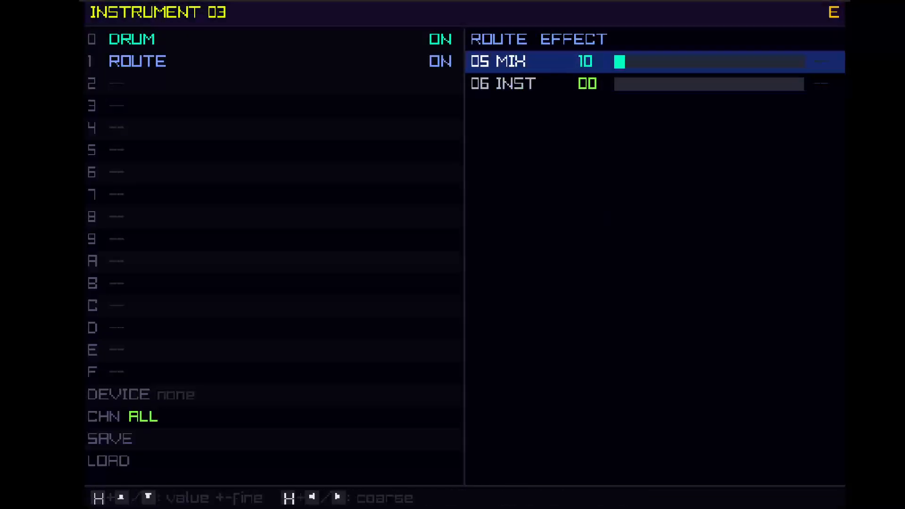
pyautogui.hotkey('x', 'Right')
pyautogui.hotkey('x', 'Right')
pyautogui.hotkey('x', 'Right')
pyautogui.hotkey('x', 'Right')
pyautogui.hotkey('x', 'Right')
pyautogui.hotkey('x', 'Right')
pyautogui.hotkey('x', 'Right')
pyautogui.hotkey('x', 'Right')
pyautogui.hotkey('x', 'Right')
pyautogui.hotkey('x', 'Right')
# Step: Set the ROUTE effect's target INST to 04 in instrument 03
pyautogui.press('Down')
pyautogui.hotkey('x', 'Right')
pyautogui.hotkey('x', 'Right')
pyautogui.hotkey('x', 'Right')
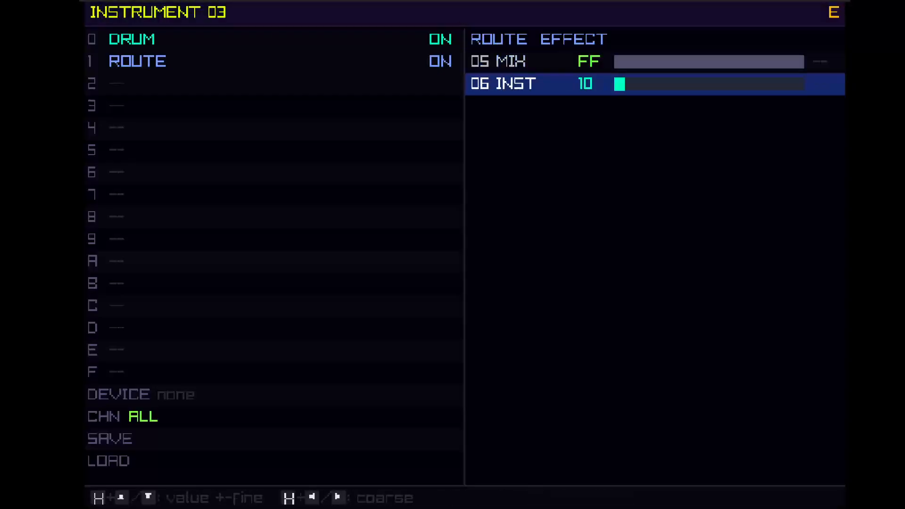
pyautogui.hotkey('x', 'Left')
pyautogui.hotkey('x', 'Left')
pyautogui.hotkey('x', 'Left')
pyautogui.hotkey('x', 'Up')
pyautogui.hotkey('x', 'Up')
pyautogui.hotkey('x', 'Up')
pyautogui.press('Left')
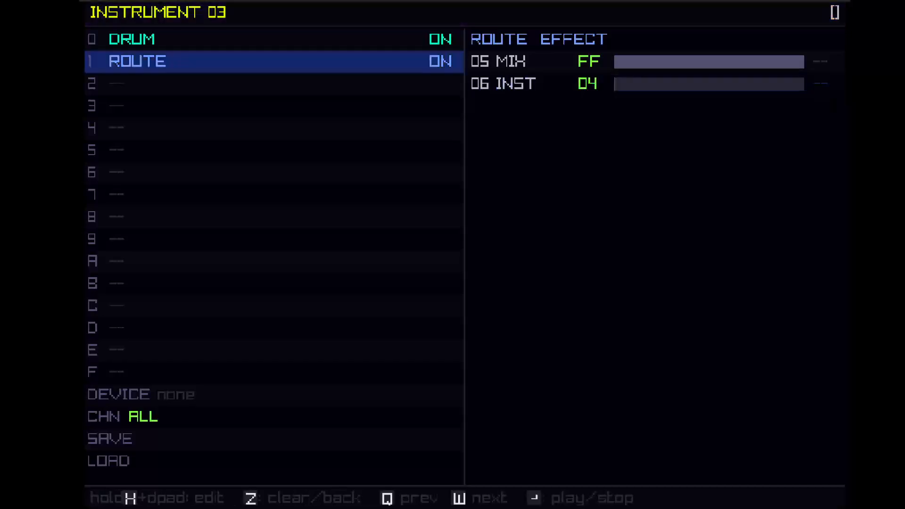
# Step: Play back pattern 00 and stop it, then check instrument 02's DIST effect and return to instrument 03
pyautogui.press('Return')
pyautogui.press('q')
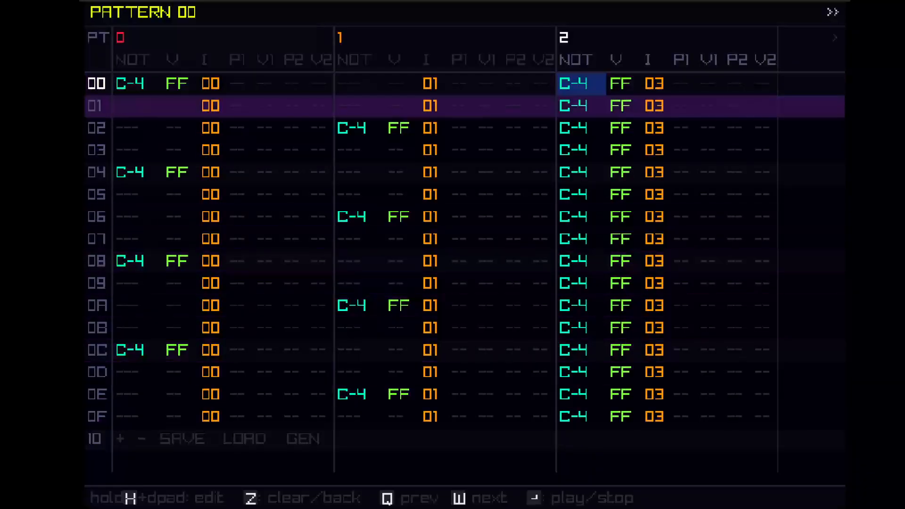
pyautogui.press('Return')
pyautogui.press('w')
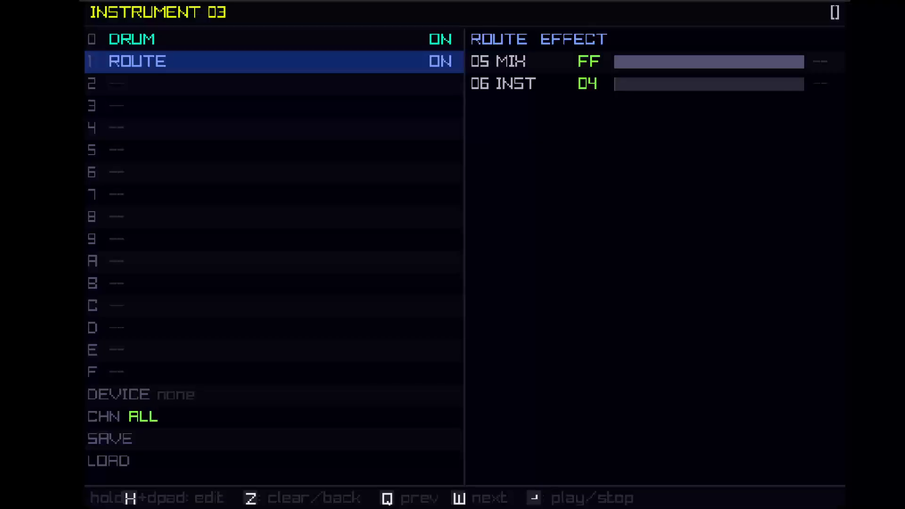
pyautogui.press('q')
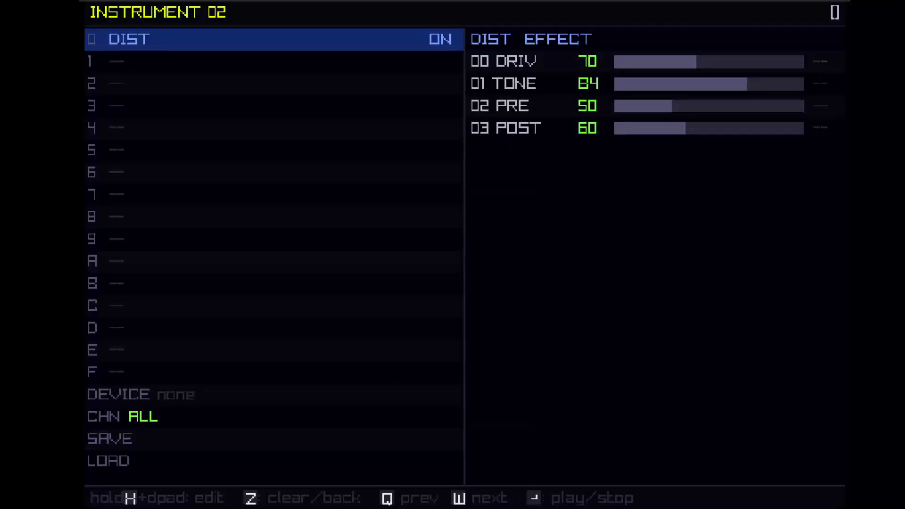
pyautogui.press('w')
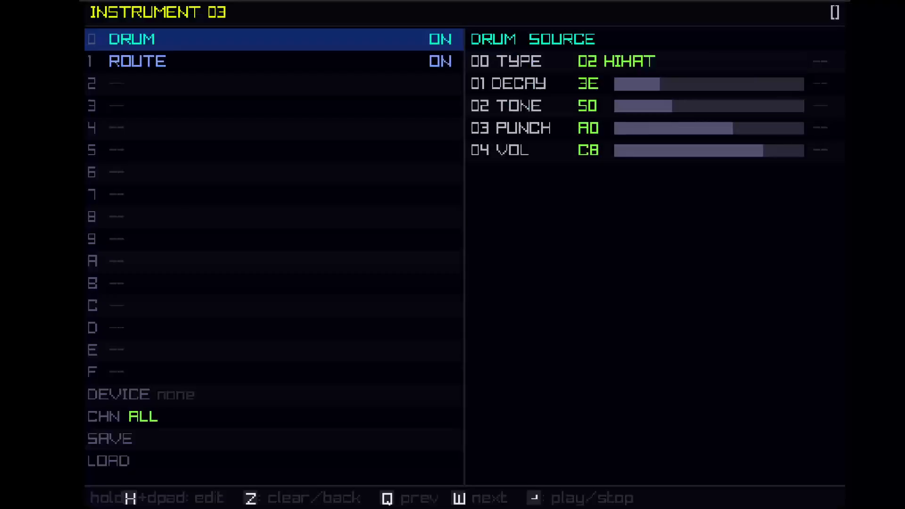
# Step: Set the ROUTE effect's target INST to 02 in instrument 03
pyautogui.press('Down')
pyautogui.press('Right')
pyautogui.press('Down')
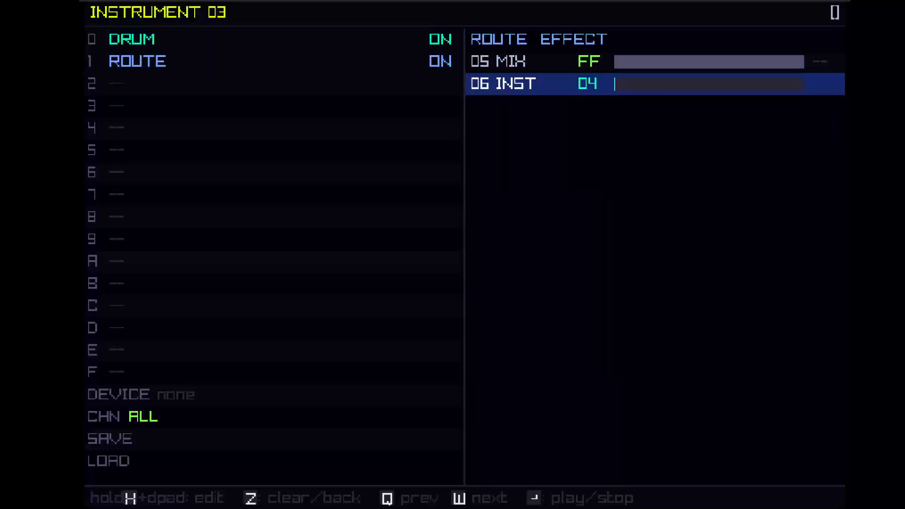
pyautogui.hotkey('x', 'Left')
pyautogui.hotkey('x', 'Up')
pyautogui.hotkey('x', 'Up')
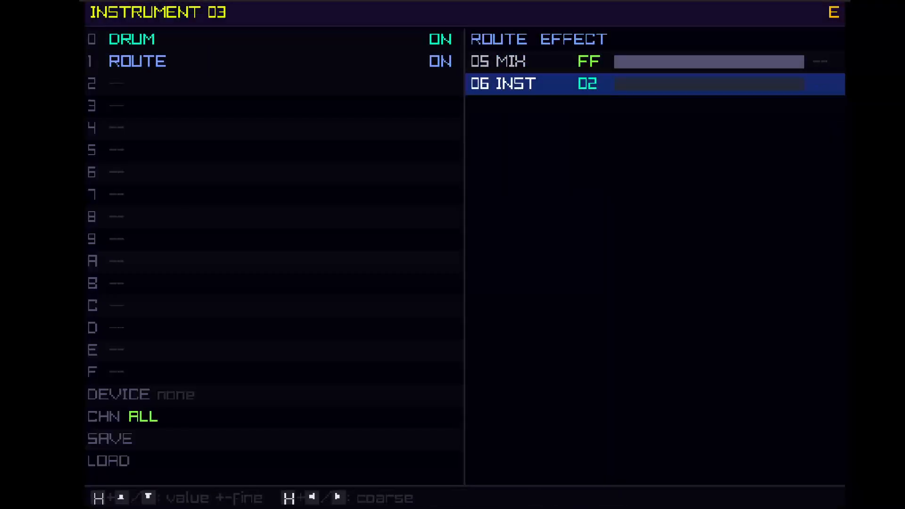
# Step: Return to pattern 00 and listen to it with the hi-hat's new routing, stopping and restarting playback
pyautogui.press('z')
pyautogui.press('z')
pyautogui.press('Return')
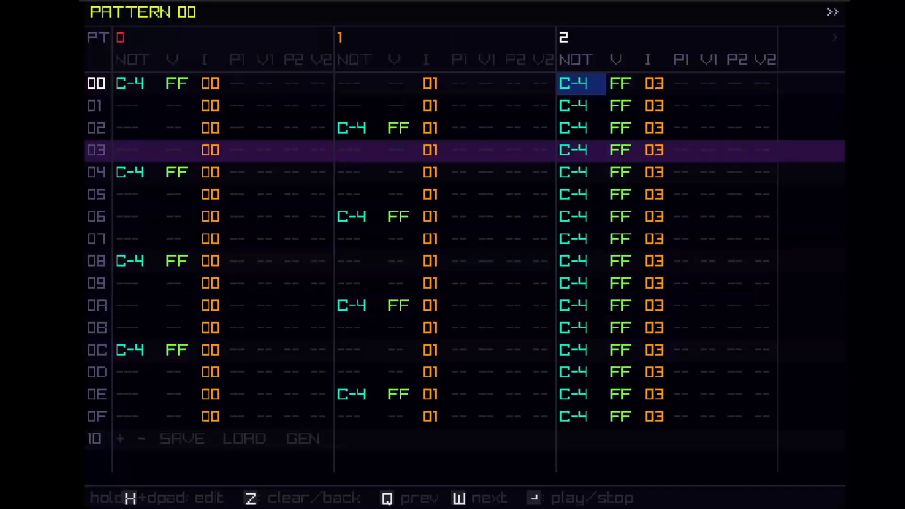
pyautogui.press('Return')
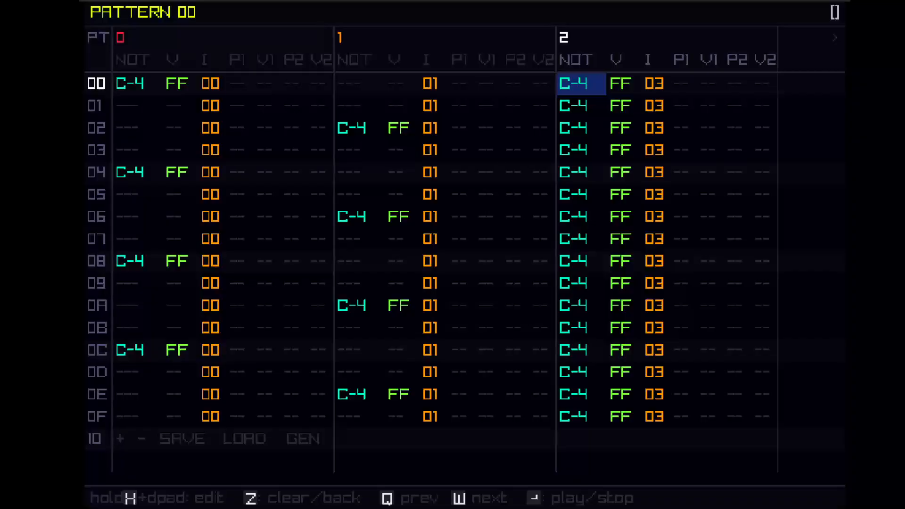
pyautogui.press('Return')
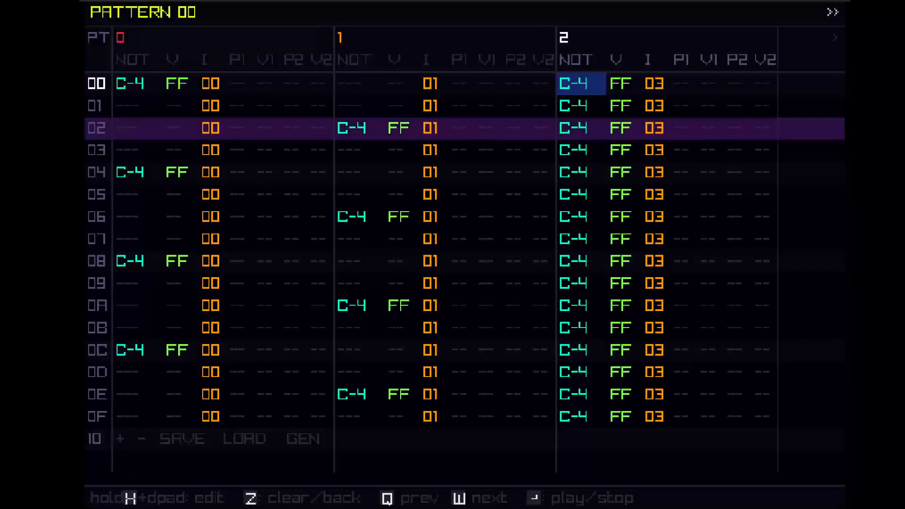
# Step: Lower the MIX of instrument 03's ROUTE effect by ear while the pattern plays
pyautogui.press('w')
pyautogui.press('Right')
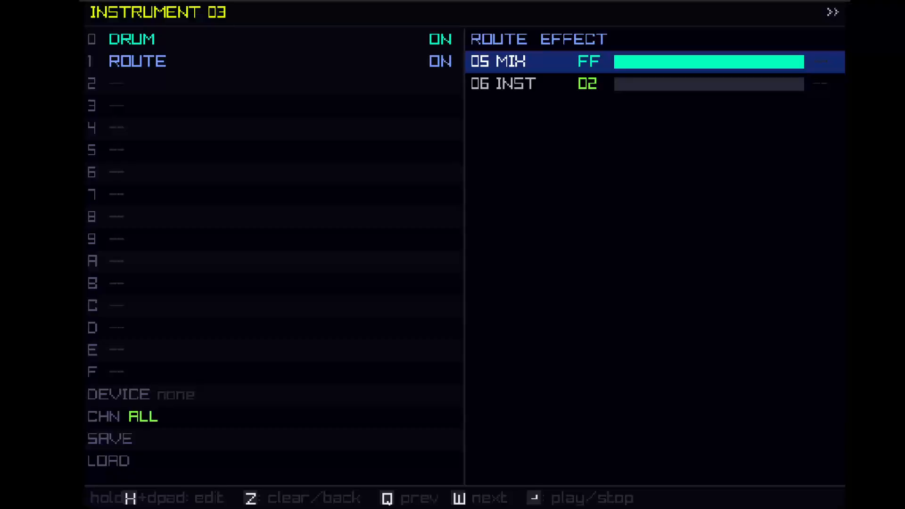
pyautogui.hotkey('h', 'Left')
pyautogui.hotkey('h', 'Left')
pyautogui.hotkey('h', 'Left')
pyautogui.hotkey('h', 'Left')
pyautogui.hotkey('h', 'Left')
pyautogui.hotkey('h', 'Left')
pyautogui.hotkey('h', 'Left')
pyautogui.hotkey('h', 'Left')
pyautogui.hotkey('h', 'Left')
pyautogui.hotkey('h', 'Left')
pyautogui.hotkey('h', 'Left')
pyautogui.hotkey('h', 'Left')
pyautogui.hotkey('h', 'Left')
pyautogui.hotkey('h', 'Left')
pyautogui.hotkey('h', 'Left')
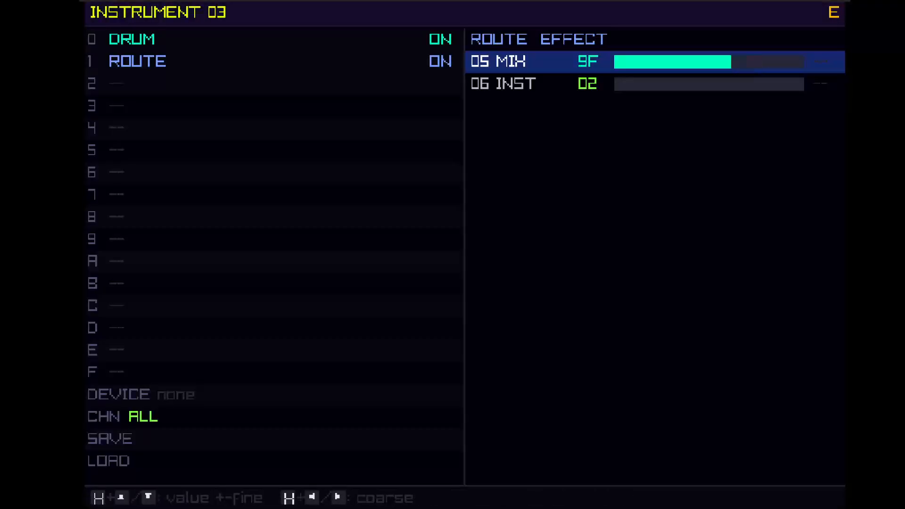
pyautogui.hotkey('h', 'Right')
pyautogui.hotkey('h', 'Right')
pyautogui.hotkey('h', 'Right')
pyautogui.hotkey('h', 'Right')
pyautogui.hotkey('h', 'Right')
pyautogui.hotkey('h', 'Right')
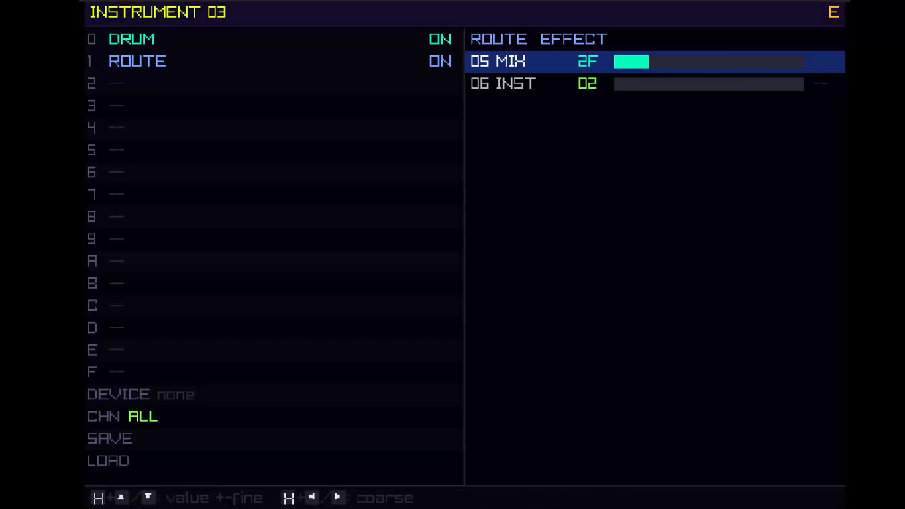
pyautogui.hotkey('h', 'Left')
pyautogui.hotkey('h', 'Left')
pyautogui.hotkey('h', 'Left')
pyautogui.press('Left')
# Step: Set the MIX of snare instrument 01's ROUTE effect to 8F during playback
pyautogui.press('q')
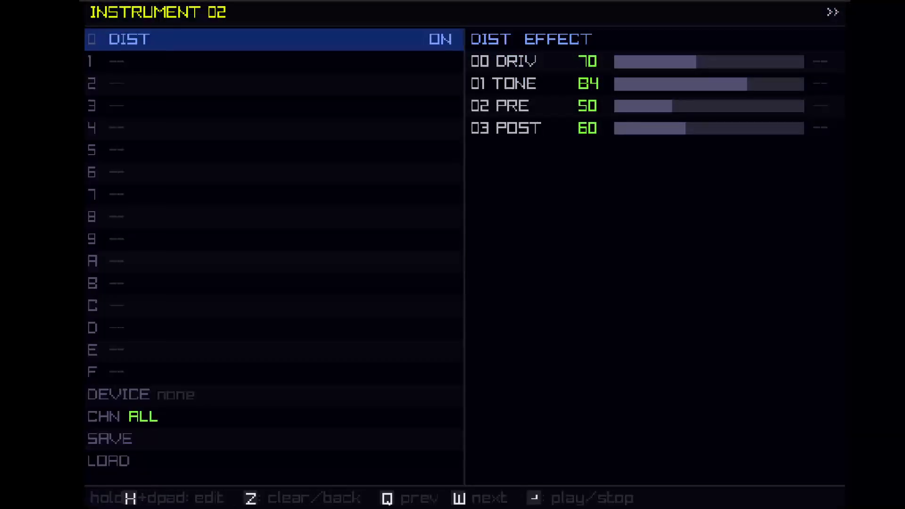
pyautogui.press('Right')
pyautogui.press('Left')
pyautogui.press('q')
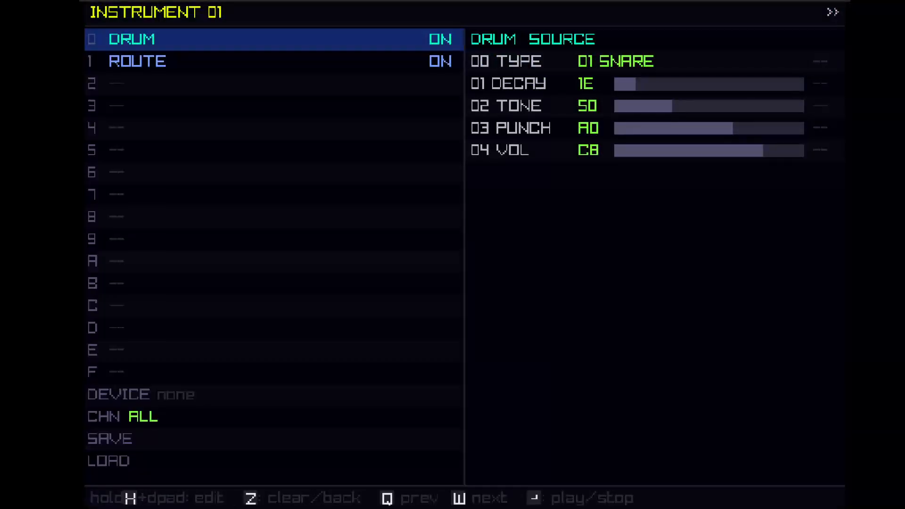
pyautogui.press('Down')
pyautogui.press('Right')
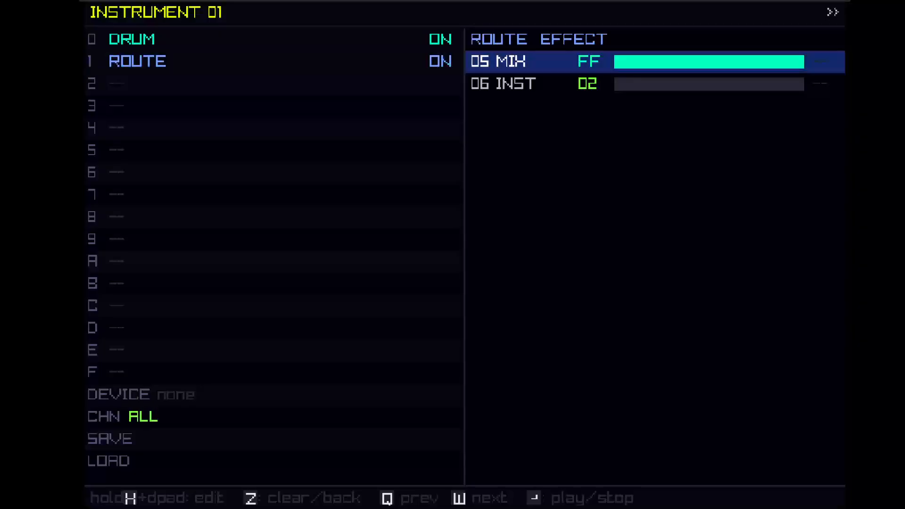
pyautogui.press('h')
pyautogui.hotkey('h', 'Left')
pyautogui.hotkey('h', 'Left')
pyautogui.hotkey('h', 'Left')
pyautogui.hotkey('h', 'Left')
pyautogui.hotkey('h', 'Left')
pyautogui.hotkey('h', 'Left')
pyautogui.hotkey('h', 'Left')
pyautogui.hotkey('h', 'Left')
pyautogui.hotkey('h', 'Left')
pyautogui.hotkey('h', 'Left')
pyautogui.hotkey('h', 'Left')
pyautogui.hotkey('h', 'Left')
pyautogui.hotkey('h', 'Left')
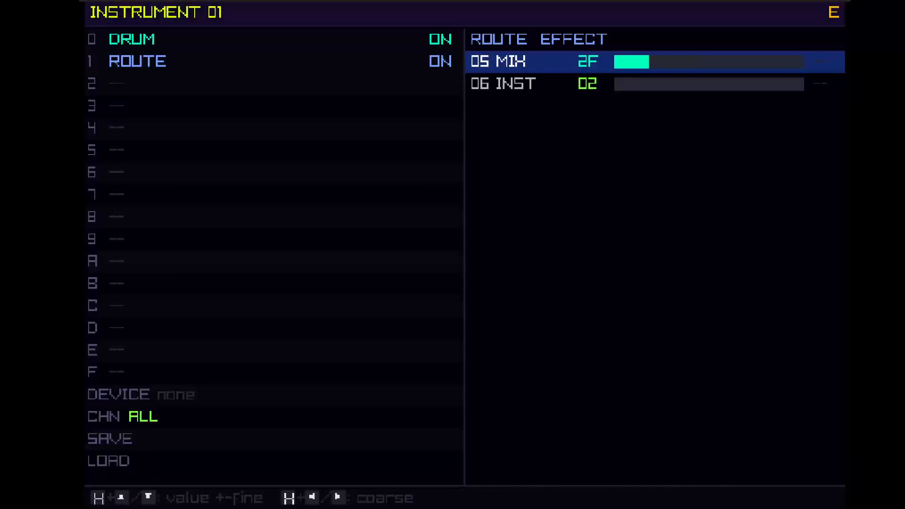
pyautogui.hotkey('h', 'Right')
pyautogui.hotkey('h', 'Right')
pyautogui.hotkey('h', 'Right')
pyautogui.hotkey('h', 'Right')
pyautogui.hotkey('h', 'Right')
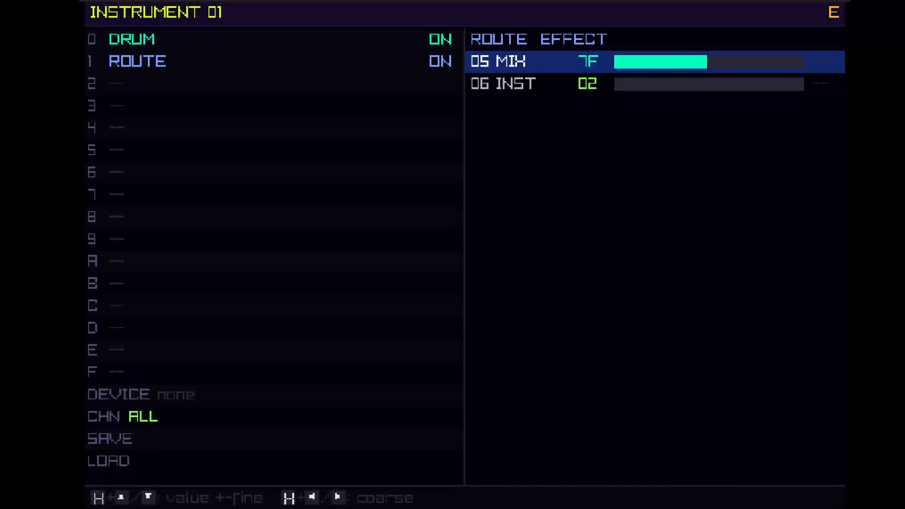
pyautogui.hotkey('h', 'Right')
pyautogui.press('Left')
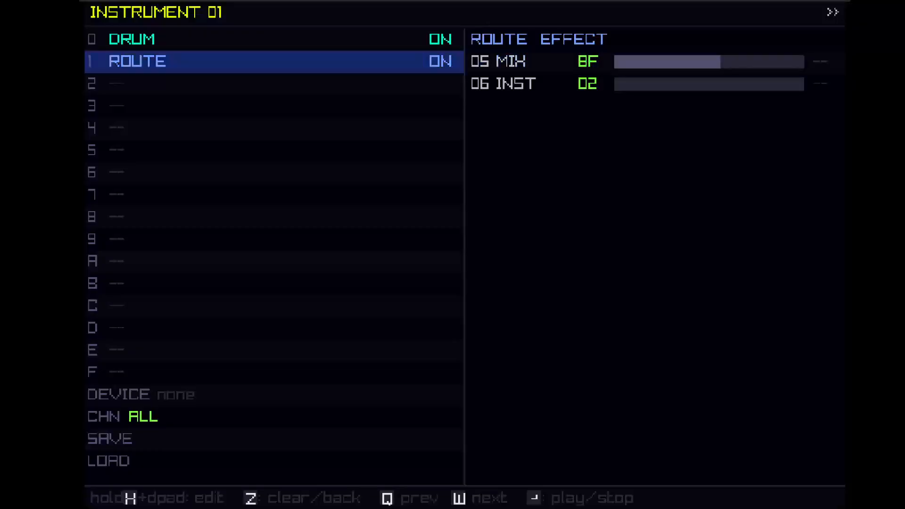
# Step: Lower the MIX of instrument 00's ROUTE effect to 0F during playback
pyautogui.press('Up')
pyautogui.press('Down')
pyautogui.press('Right')
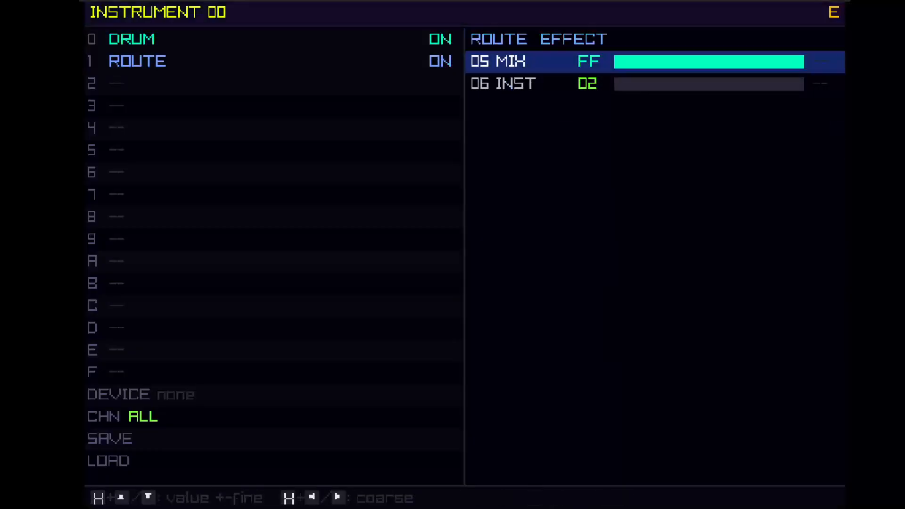
pyautogui.hotkey('h', 'Left')
pyautogui.hotkey('h', 'Left')
pyautogui.hotkey('h', 'Left')
pyautogui.hotkey('h', 'Left')
pyautogui.hotkey('h', 'Left')
pyautogui.hotkey('h', 'Left')
pyautogui.hotkey('h', 'Left')
pyautogui.hotkey('h', 'Left')
pyautogui.hotkey('h', 'Left')
pyautogui.hotkey('h', 'Left')
pyautogui.hotkey('h', 'Left')
pyautogui.hotkey('h', 'Left')
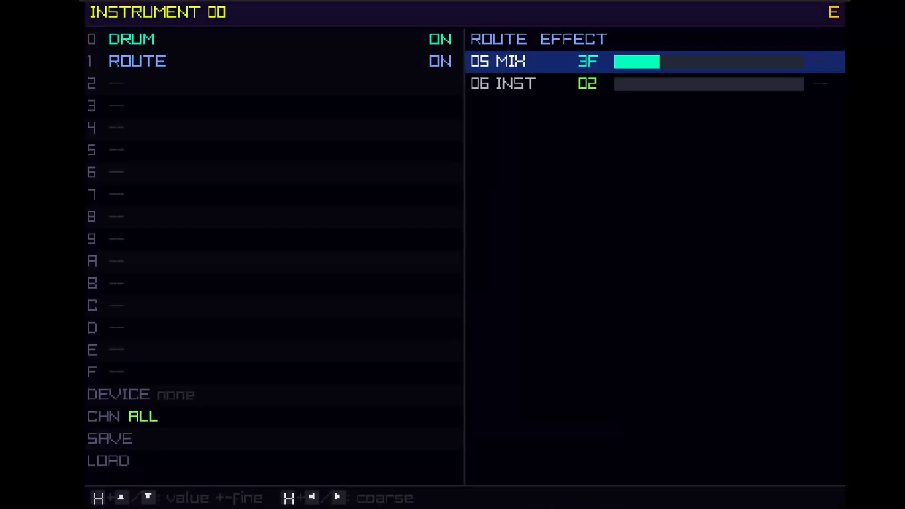
pyautogui.hotkey('h', 'Left')
pyautogui.hotkey('h', 'Left')
pyautogui.hotkey('h', 'Left')
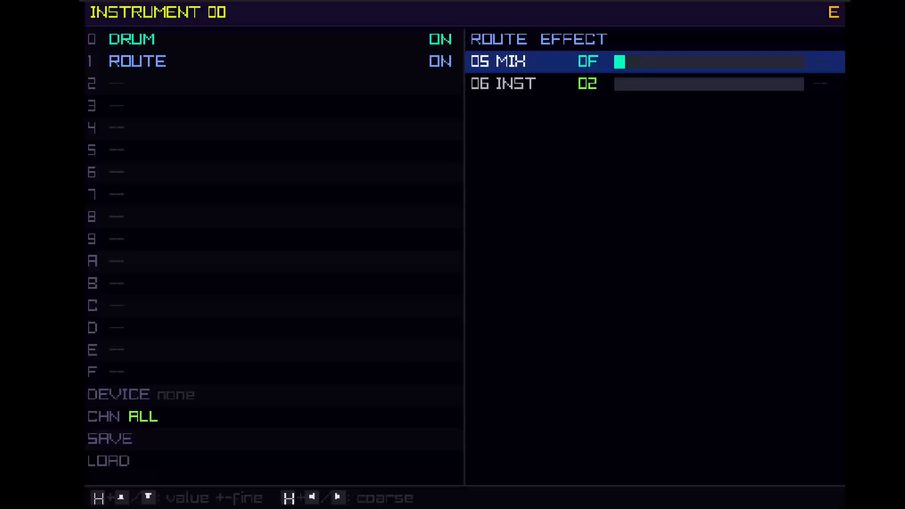
# Step: Raise the MIX of instrument 00's ROUTE effect back to FF and return to its slot list
pyautogui.hotkey('h', 'Right')
pyautogui.hotkey('h', 'Right')
pyautogui.hotkey('h', 'Right')
pyautogui.hotkey('h', 'Right')
pyautogui.hotkey('h', 'Right')
pyautogui.hotkey('h', 'Right')
pyautogui.hotkey('h', 'Right')
pyautogui.hotkey('h', 'Right')
pyautogui.hotkey('h', 'Right')
pyautogui.hotkey('h', 'Right')
pyautogui.hotkey('h', 'Right')
pyautogui.hotkey('h', 'Right')
pyautogui.hotkey('h', 'Right')
pyautogui.hotkey('h', 'Right')
pyautogui.hotkey('h', 'Right')
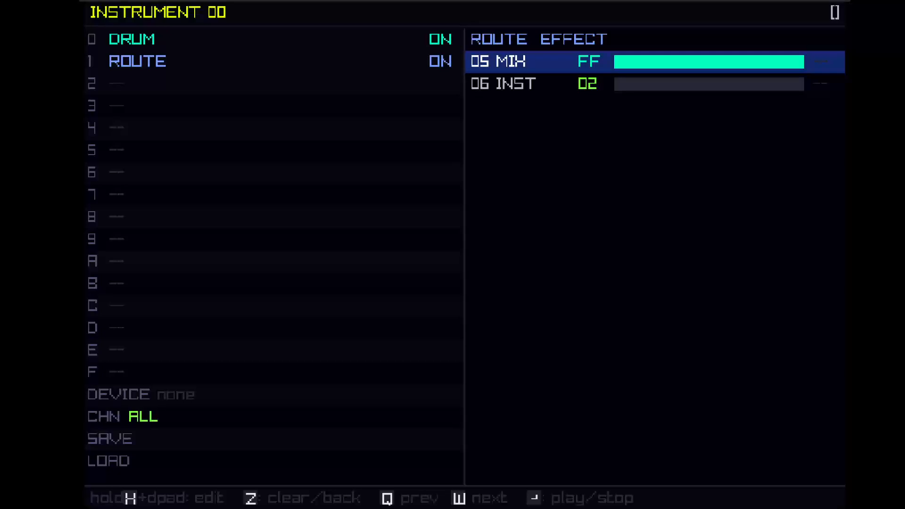
pyautogui.press('Left')
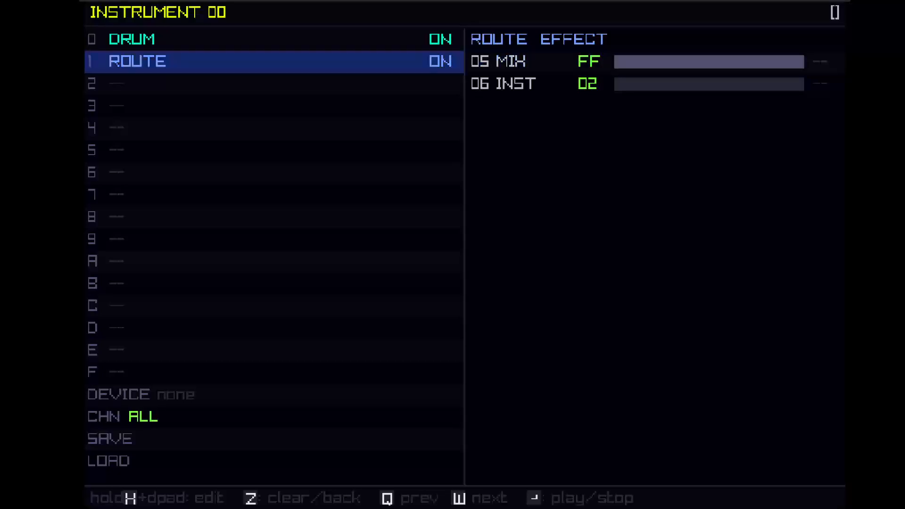
# Step: Open the empty instrument 04
pyautogui.press('w')
pyautogui.press('w')
pyautogui.press('w')
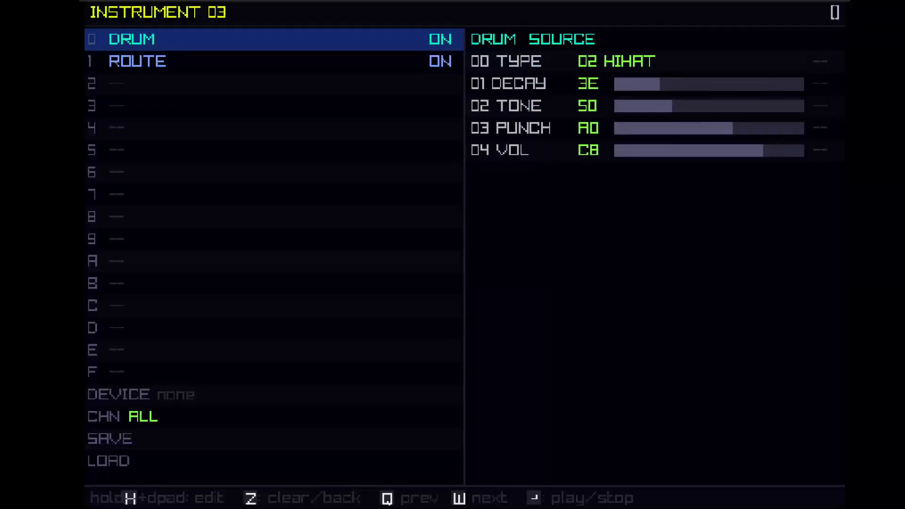
pyautogui.press('w')
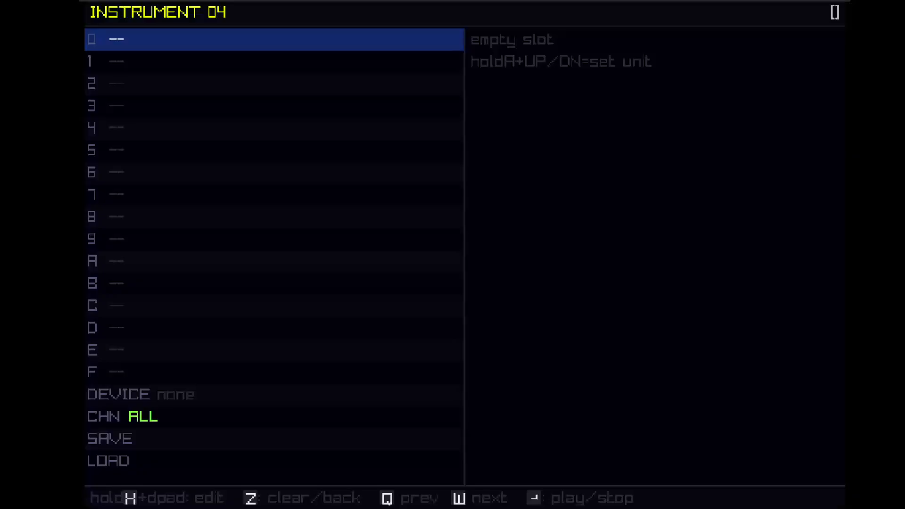
# Step: Cycle slot 0 of instrument 04 through the available units until it holds a COMP effect
pyautogui.press('h')
pyautogui.hotkey('x', 'Down')
pyautogui.hotkey('x', 'Down')
pyautogui.hotkey('x', 'Down')
pyautogui.hotkey('x', 'Down')
pyautogui.hotkey('x', 'Down')
pyautogui.hotkey('x', 'Down')
pyautogui.hotkey('x', 'Down')
pyautogui.hotkey('x', 'Down')
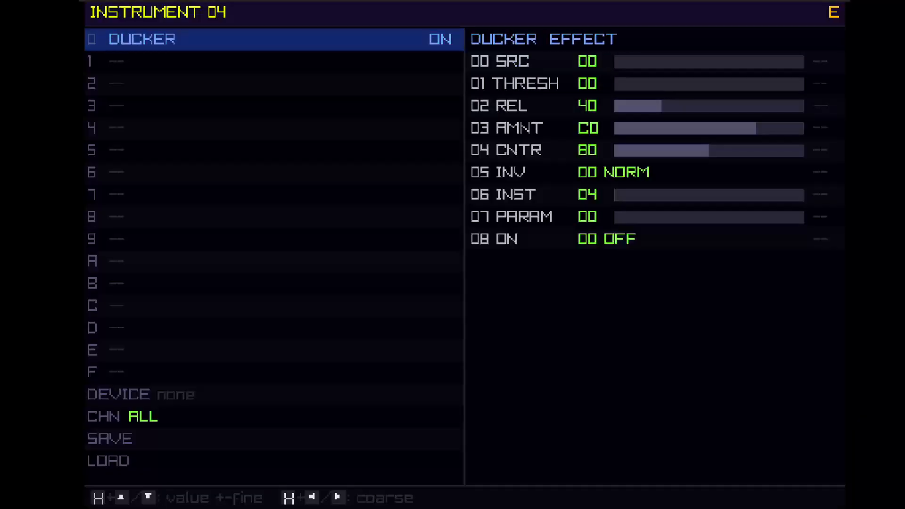
pyautogui.hotkey('x', 'Down')
pyautogui.hotkey('x', 'Down')
pyautogui.hotkey('x', 'Down')
pyautogui.hotkey('x', 'Down')
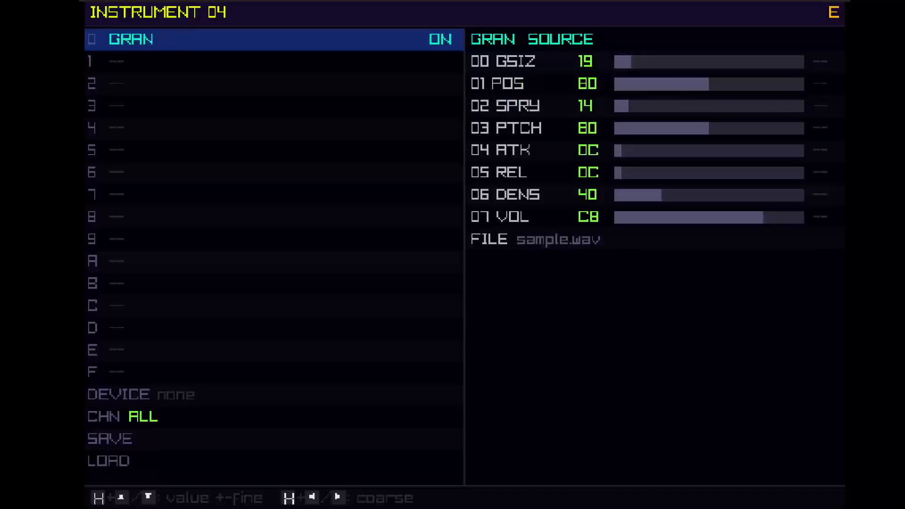
pyautogui.hotkey('x', 'Down')
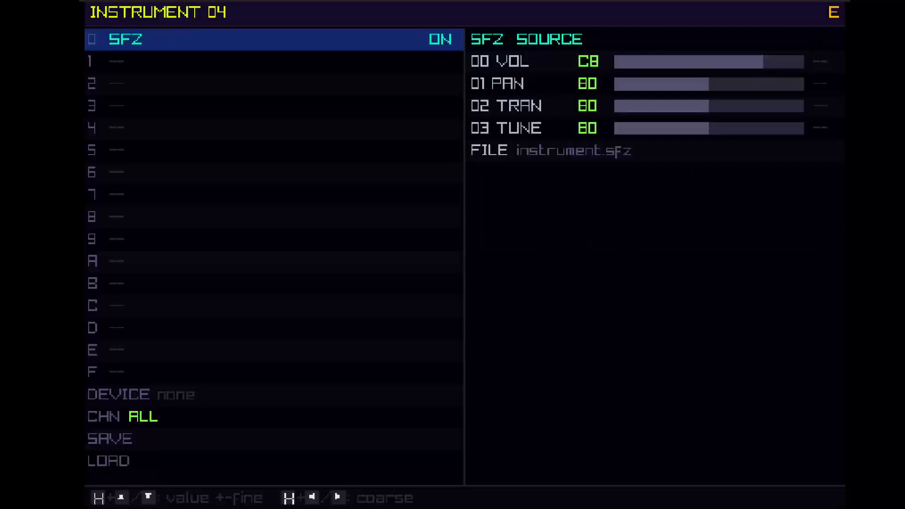
pyautogui.hotkey('x', 'Down')
pyautogui.hotkey('x', 'Down')
pyautogui.hotkey('x', 'Down')
pyautogui.hotkey('x', 'Down')
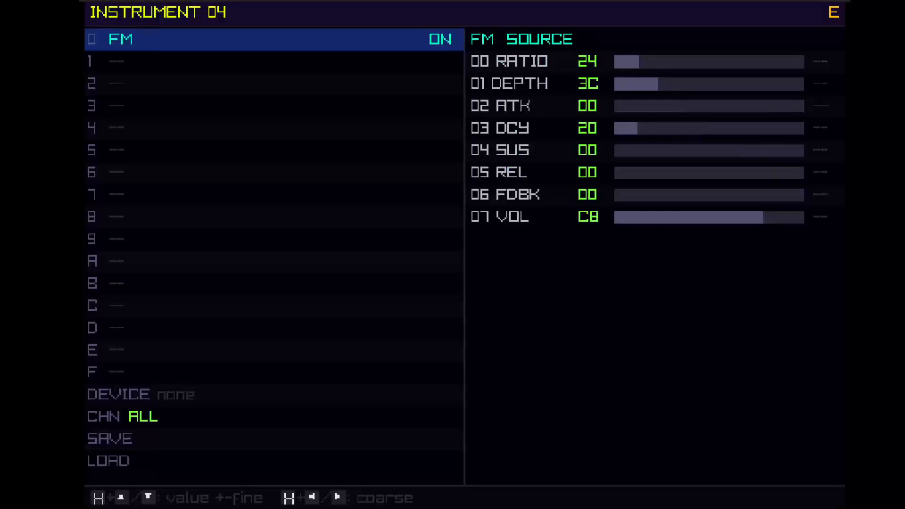
pyautogui.hotkey('x', 'Down')
pyautogui.hotkey('x', 'Down')
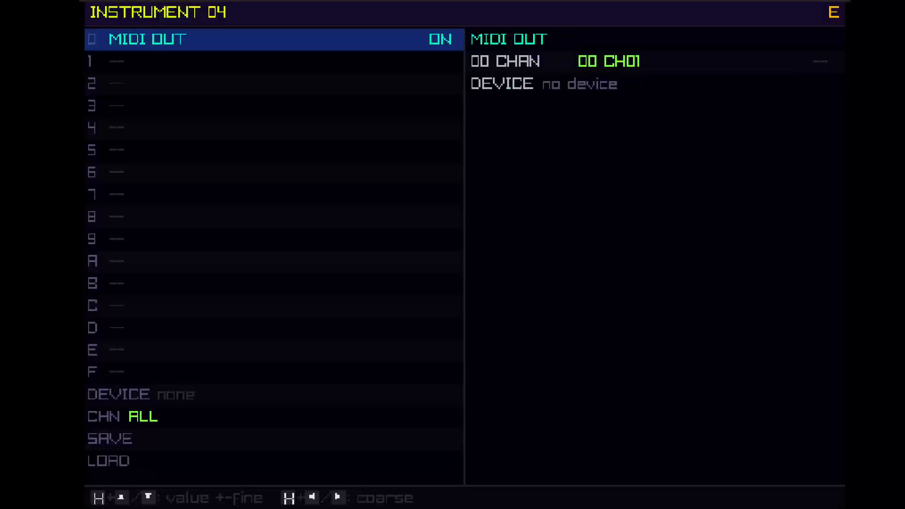
pyautogui.hotkey('x', 'Down')
pyautogui.hotkey('x', 'Down')
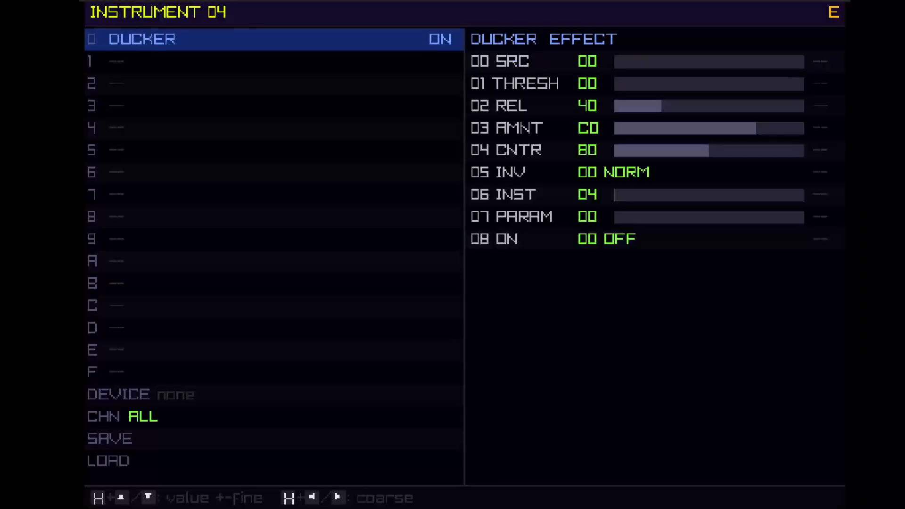
pyautogui.hotkey('x', 'Down')
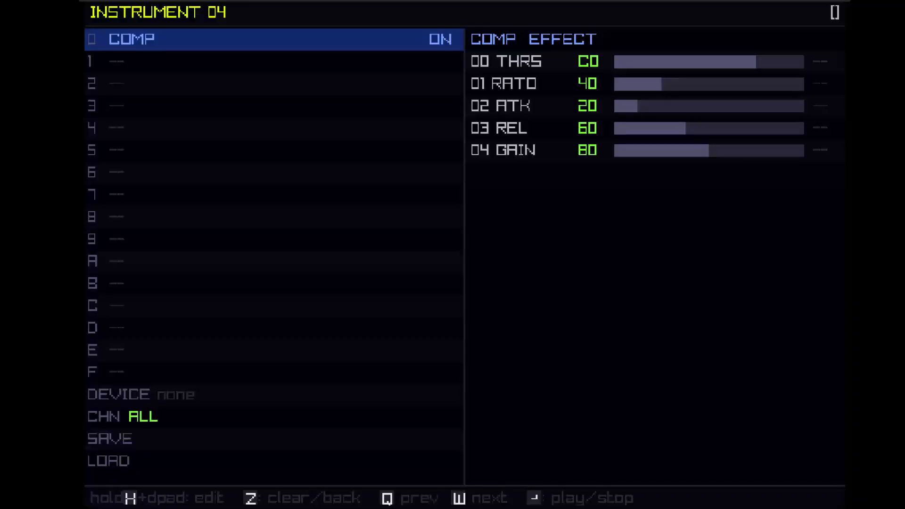
# Step: Set slot 0 of instrument 04 to a DELAY effect
pyautogui.hotkey('x', 'Up')
pyautogui.hotkey('x', 'Up')
pyautogui.hotkey('x', 'Up')
pyautogui.hotkey('x', 'Up')
pyautogui.hotkey('x', 'Up')
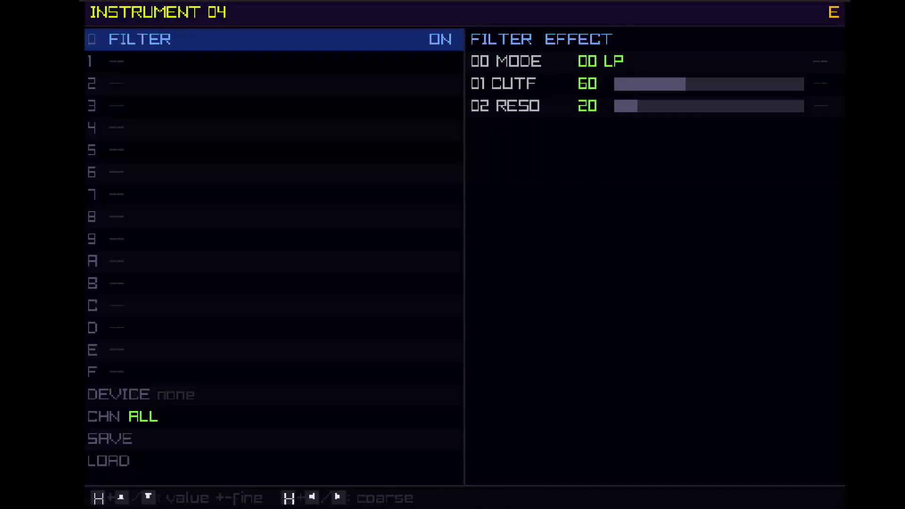
pyautogui.hotkey('x', 'Up')
pyautogui.hotkey('x', 'Up')
pyautogui.hotkey('x', 'Up')
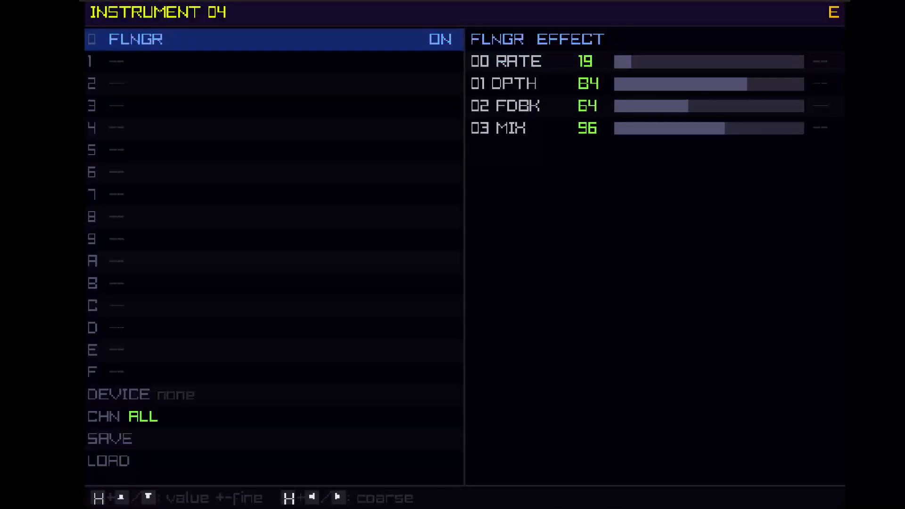
pyautogui.hotkey('x', 'Up')
pyautogui.hotkey('x', 'Up')
pyautogui.hotkey('x', 'Up')
pyautogui.hotkey('x', 'Up')
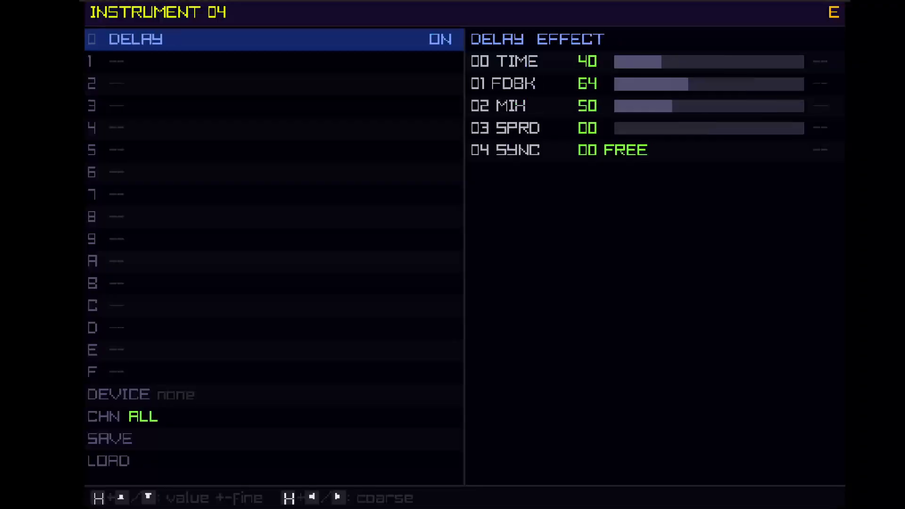
# Step: Change slot 0 of instrument 04 to a PLUGIN source and load juno1.wclap.wasm from the examples/plugins folder
pyautogui.hotkey('x', 'Up')
pyautogui.press('Right')
pyautogui.press('Down')
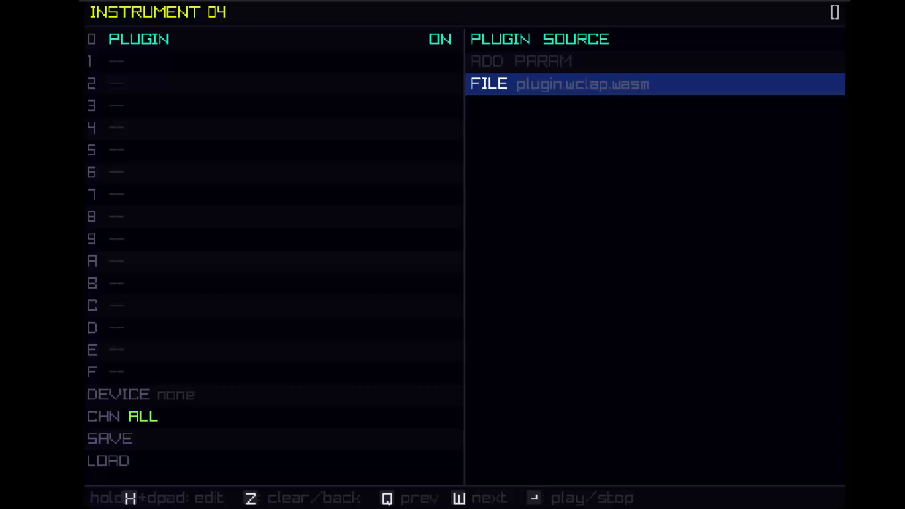
pyautogui.press('x')
pyautogui.press('Down')
pyautogui.press('Down')
pyautogui.press('Down')
pyautogui.press('Down')
pyautogui.press('Down')
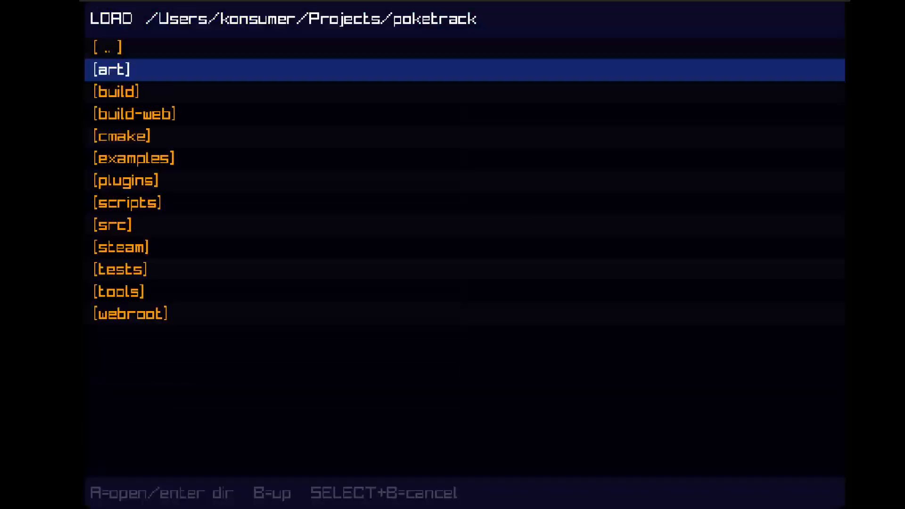
pyautogui.press('x')
pyautogui.press('Down')
pyautogui.press('Down')
pyautogui.press('x')
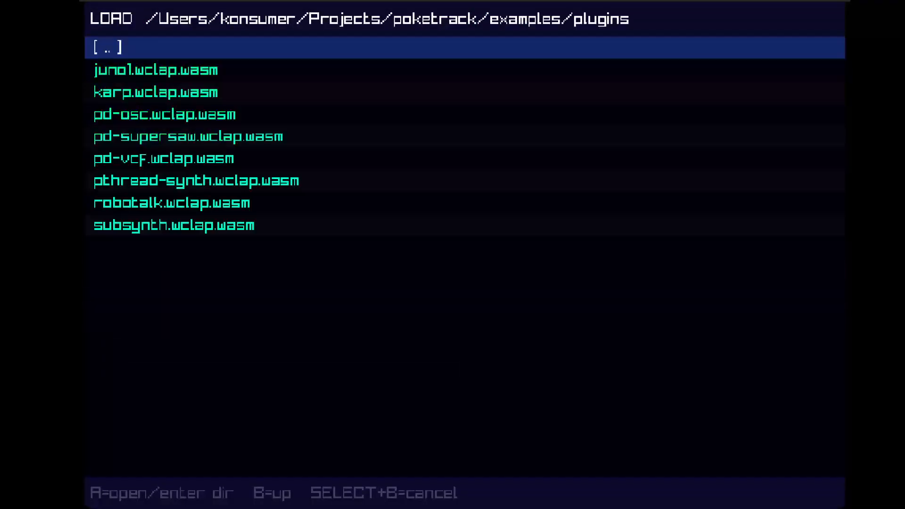
pyautogui.press('Down')
pyautogui.press('x')
# Step: Add the Patch parameter to instrument 04's plugin source
pyautogui.press('Up')
pyautogui.press('x')
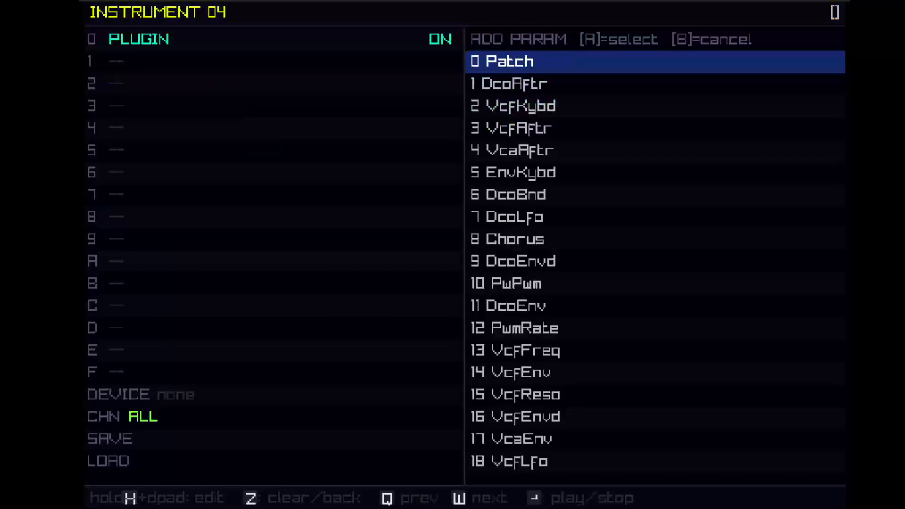
pyautogui.press('x')
pyautogui.press('Up')
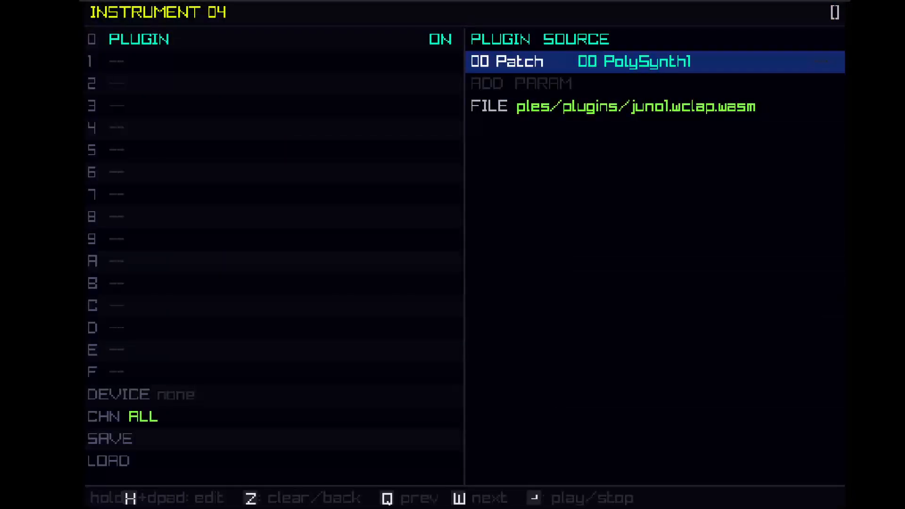
# Step: Browse the plugin's Patch presets in coarse increments and return to 00 PolySynth1
pyautogui.hotkey('h', 'Right')
pyautogui.hotkey('h', 'Right')
pyautogui.hotkey('h', 'Right')
pyautogui.hotkey('h', 'Right')
pyautogui.hotkey('h', 'Right')
pyautogui.hotkey('h', 'Right')
pyautogui.hotkey('h', 'Right')
pyautogui.hotkey('h', 'Right')
pyautogui.hotkey('h', 'Right')
pyautogui.hotkey('h', 'Right')
pyautogui.hotkey('h', 'Right')
pyautogui.hotkey('h', 'Right')
pyautogui.hotkey('h', 'Right')
pyautogui.hotkey('h', 'Right')
pyautogui.hotkey('h', 'Right')
pyautogui.hotkey('h', 'Right')
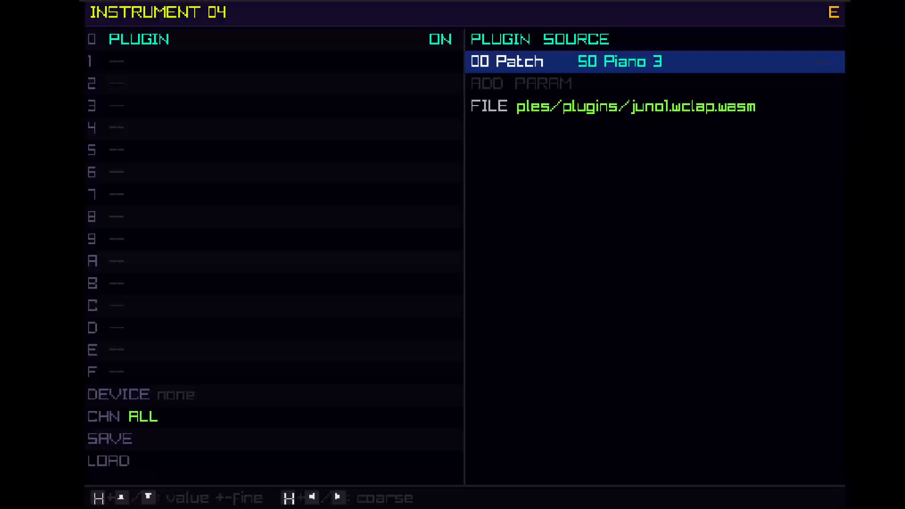
pyautogui.hotkey('h', 'Left')
pyautogui.hotkey('h', 'Left')
pyautogui.hotkey('h', 'Left')
pyautogui.hotkey('h', 'Left')
pyautogui.hotkey('h', 'Left')
pyautogui.hotkey('h', 'Left')
pyautogui.hotkey('h', 'Left')
pyautogui.hotkey('h', 'Left')
pyautogui.hotkey('h', 'Left')
pyautogui.hotkey('h', 'Left')
pyautogui.hotkey('h', 'Left')
pyautogui.hotkey('h', 'Left')
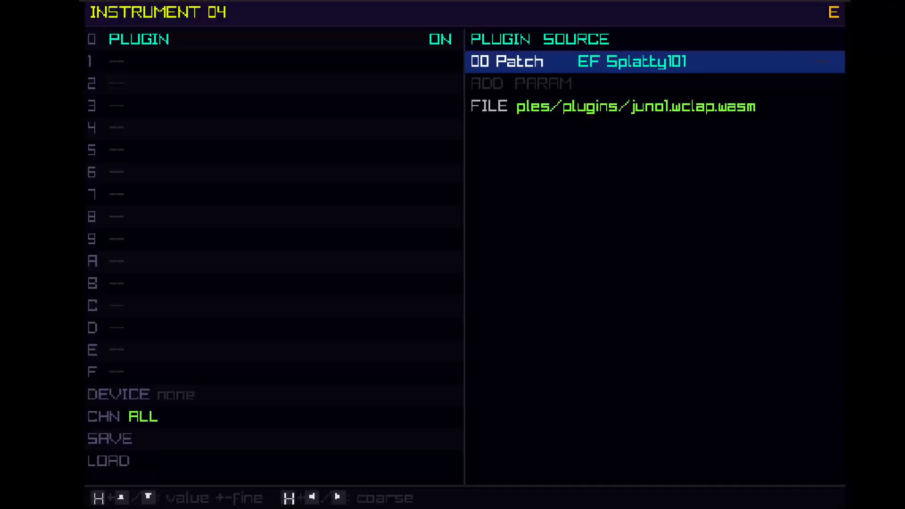
pyautogui.hotkey('h', 'Left')
pyautogui.hotkey('h', 'Left')
pyautogui.hotkey('h', 'Left')
pyautogui.hotkey('h', 'Left')
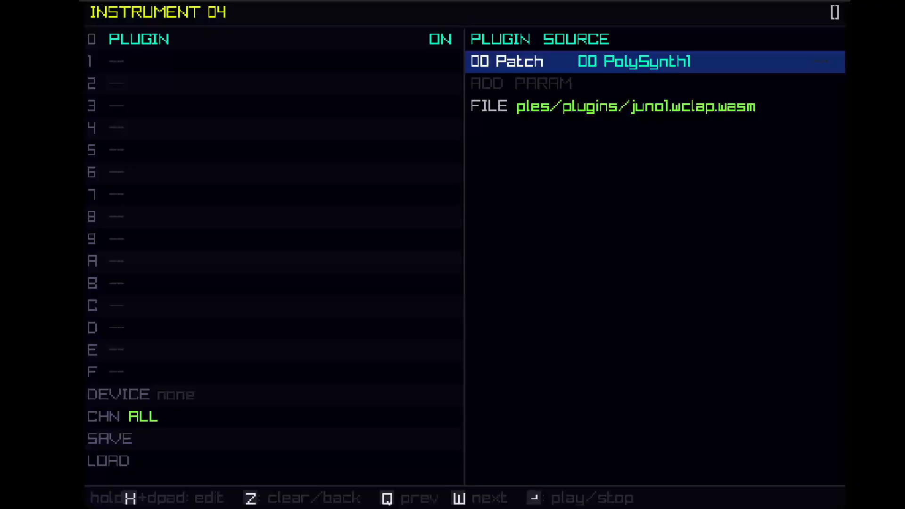
# Step: Look through instrument 04's slot list down to the DEVICE setting and return to slot 0
pyautogui.press('Left')
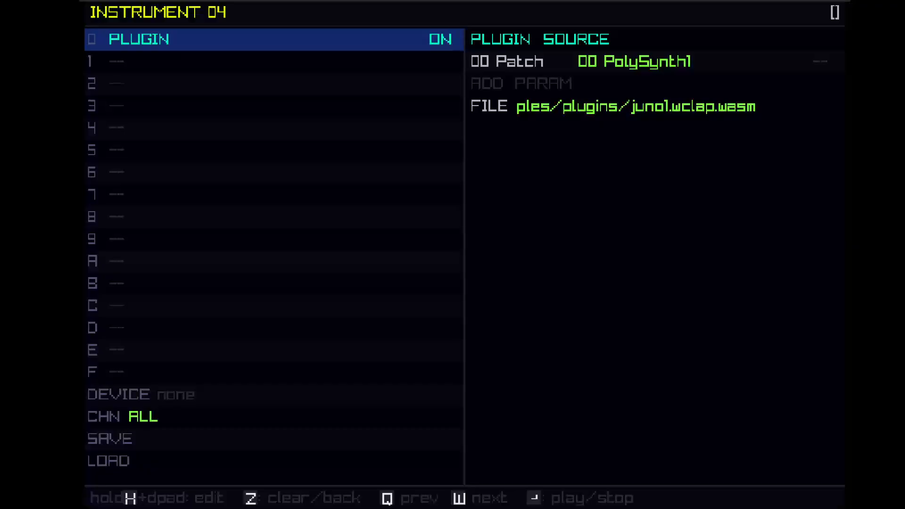
pyautogui.press('Down')
pyautogui.press('Down')
pyautogui.press('Down')
pyautogui.press('Down')
pyautogui.press('Down')
pyautogui.press('Down')
pyautogui.press('Down')
pyautogui.press('Down')
pyautogui.press('Down')
pyautogui.press('Down')
pyautogui.press('Down')
pyautogui.press('Down')
pyautogui.press('Down')
pyautogui.press('Down')
pyautogui.press('Down')
pyautogui.press('Down')
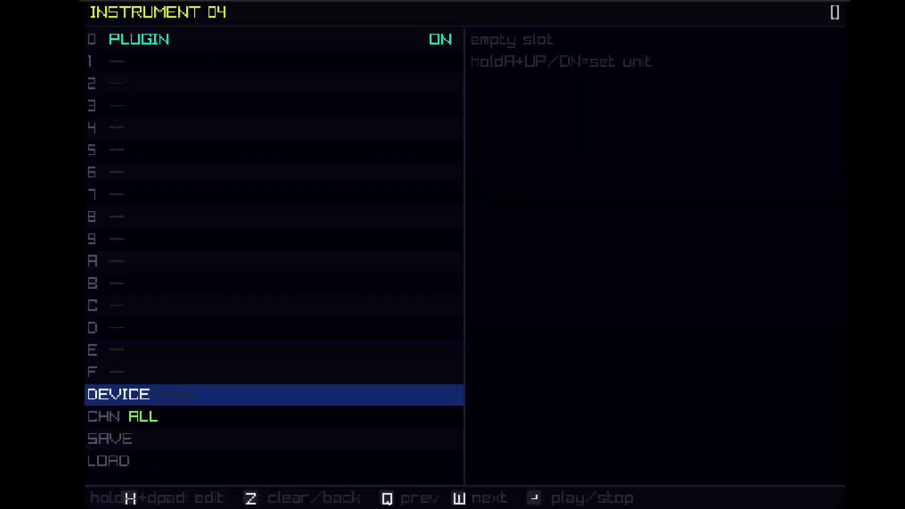
pyautogui.press('Up')
pyautogui.press('Up')
pyautogui.press('Up')
pyautogui.press('Up')
pyautogui.press('Up')
pyautogui.press('Up')
pyautogui.press('Up')
pyautogui.press('Up')
pyautogui.press('Up')
pyautogui.press('Up')
pyautogui.press('Up')
pyautogui.press('Up')
pyautogui.press('Up')
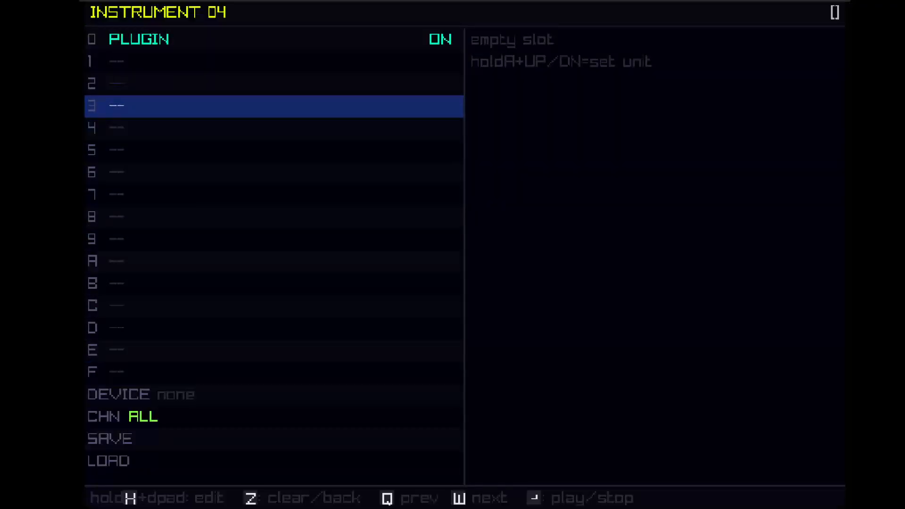
pyautogui.press('Up')
pyautogui.press('Up')
pyautogui.press('Up')
# Step: Set the Patch of instrument 04's plugin to 01 JazzGuitar and return to the slot list
pyautogui.press('Right')
pyautogui.press('h')
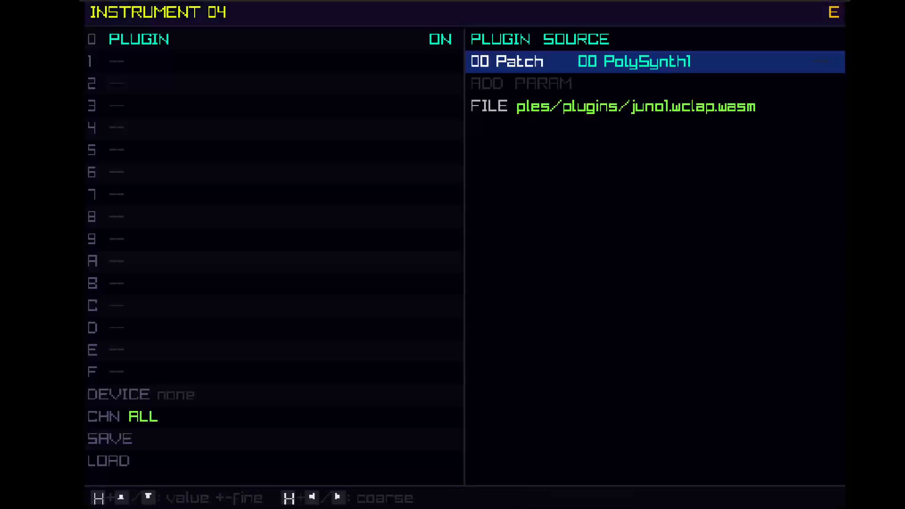
pyautogui.hotkey('h', 'Up')
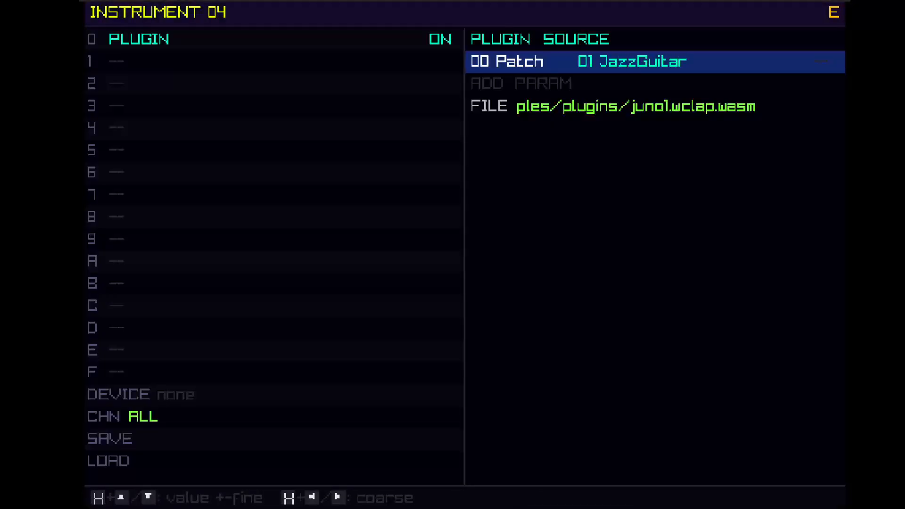
pyautogui.press('Left')
pyautogui.press('Right')
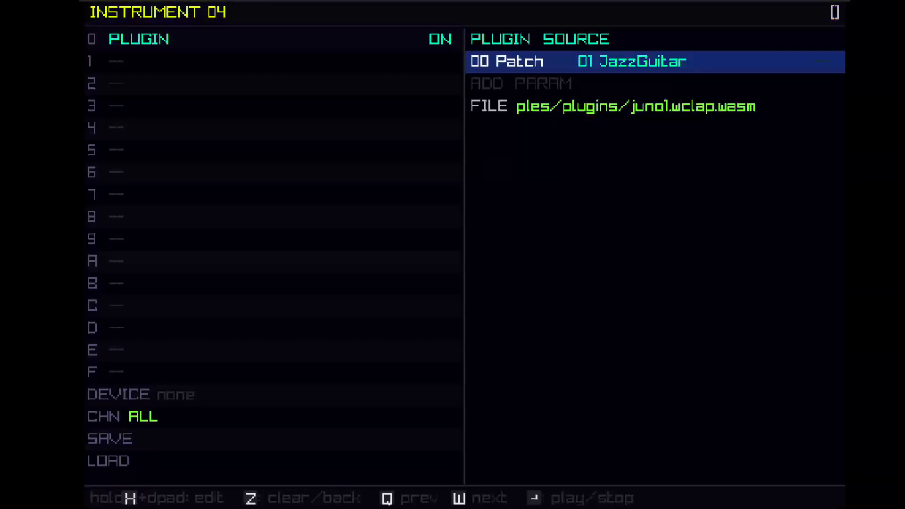
pyautogui.press('Left')
# Step: Leave instrument 04 and start a new, empty song
pyautogui.press('z')
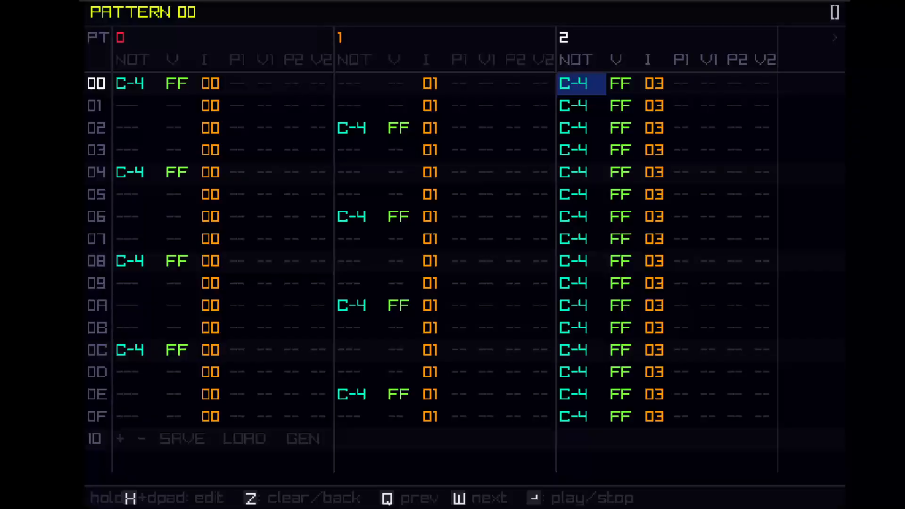
pyautogui.press('z')
pyautogui.press('Down')
pyautogui.press('Down')
pyautogui.press('Down')
pyautogui.press('Down')
pyautogui.press('Down')
pyautogui.press('Down')
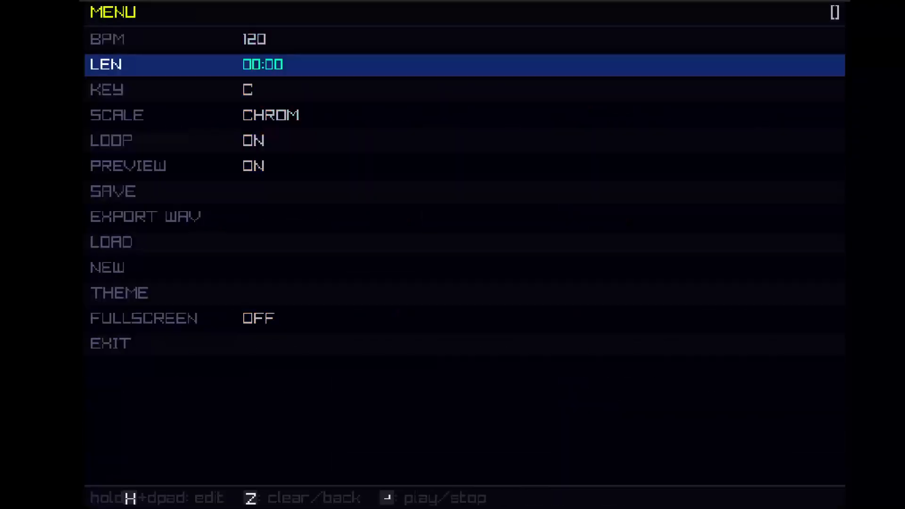
pyautogui.press('Down')
pyautogui.press('Down')
pyautogui.press('Down')
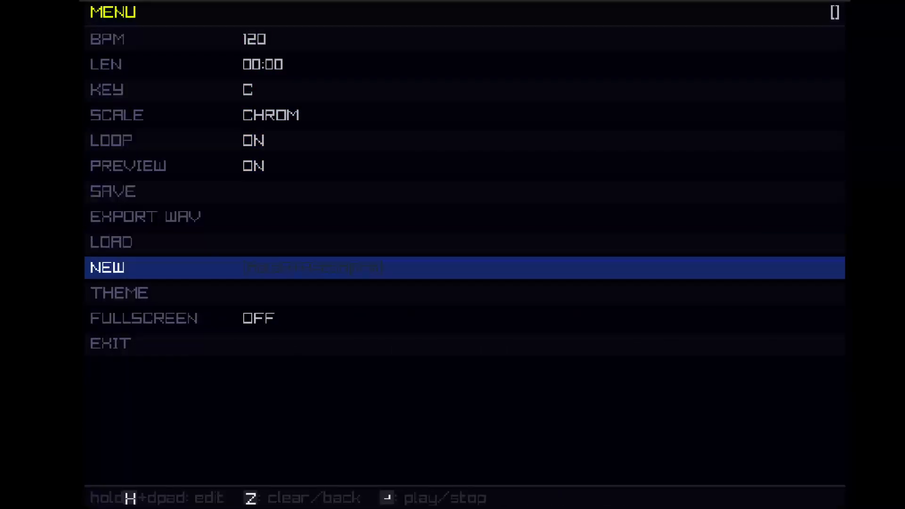
pyautogui.press('x')
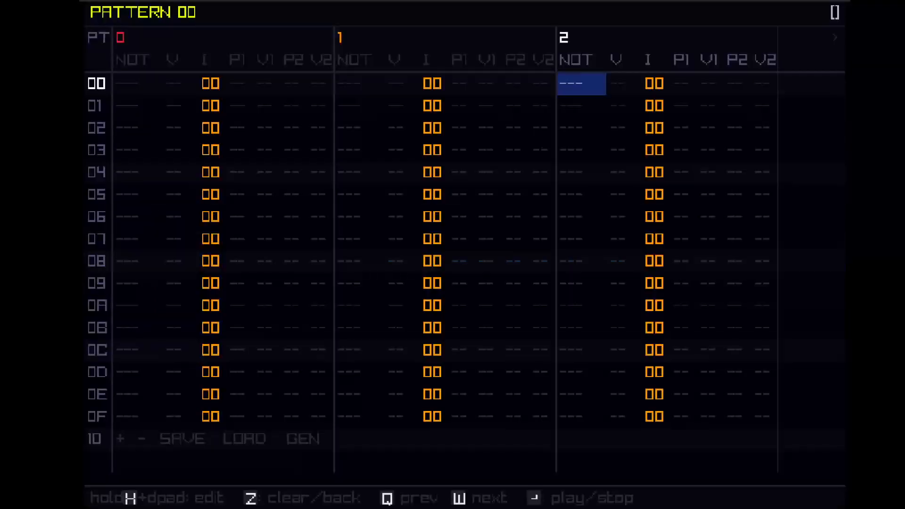
# Step: Go to the note cell in row 00 of track 0 and open instrument 00
pyautogui.press('Left')
pyautogui.press('Left')
pyautogui.press('Left')
pyautogui.press('Left')
pyautogui.press('Left')
pyautogui.press('Left')
pyautogui.press('Left')
pyautogui.press('Left')
pyautogui.press('Left')
pyautogui.press('Left')
pyautogui.press('Left')
pyautogui.press('Left')
pyautogui.press('Left')
pyautogui.press('Left')
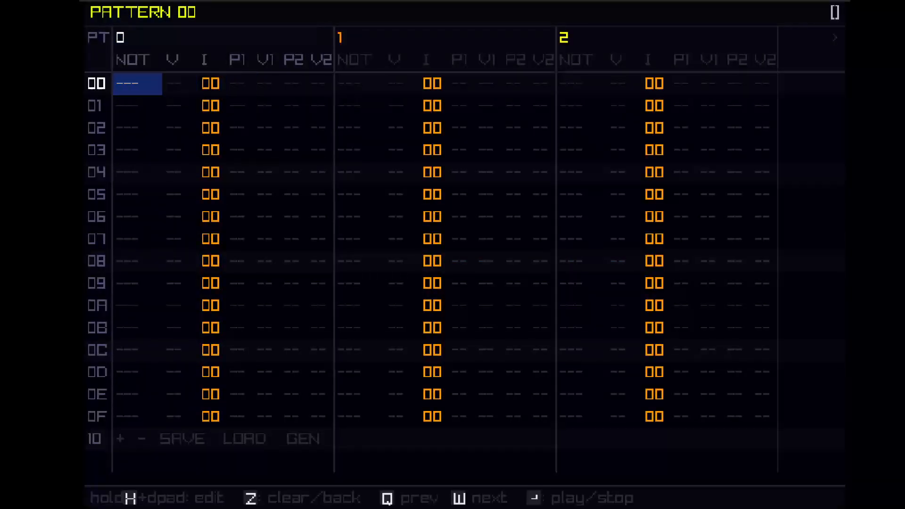
pyautogui.press('w')
# Step: Cycle slot 0 of instrument 00 through the available units until it holds a PLUGIN source
pyautogui.hotkey('x', 'Down')
pyautogui.hotkey('x', 'Down')
pyautogui.hotkey('x', 'Down')
pyautogui.hotkey('x', 'Down')
pyautogui.hotkey('x', 'Down')
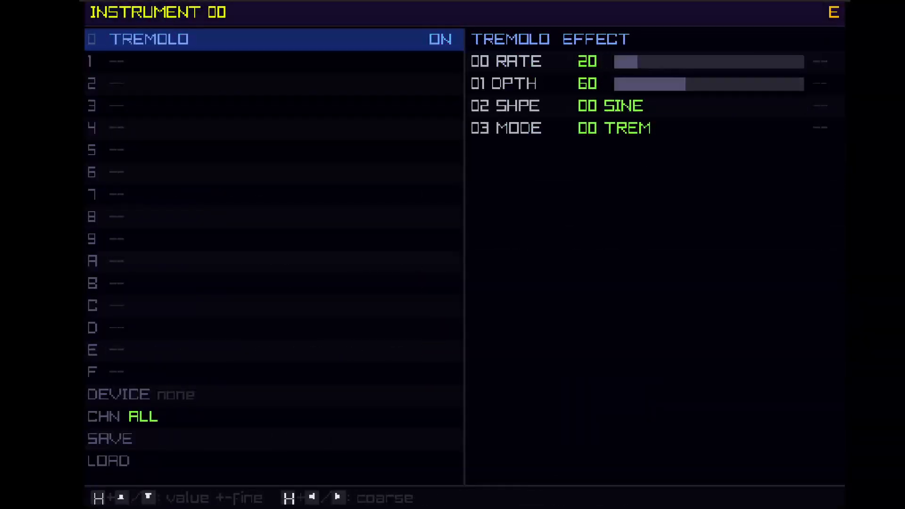
pyautogui.hotkey('x', 'Down')
pyautogui.hotkey('x', 'Down')
pyautogui.hotkey('x', 'Down')
pyautogui.hotkey('x', 'Down')
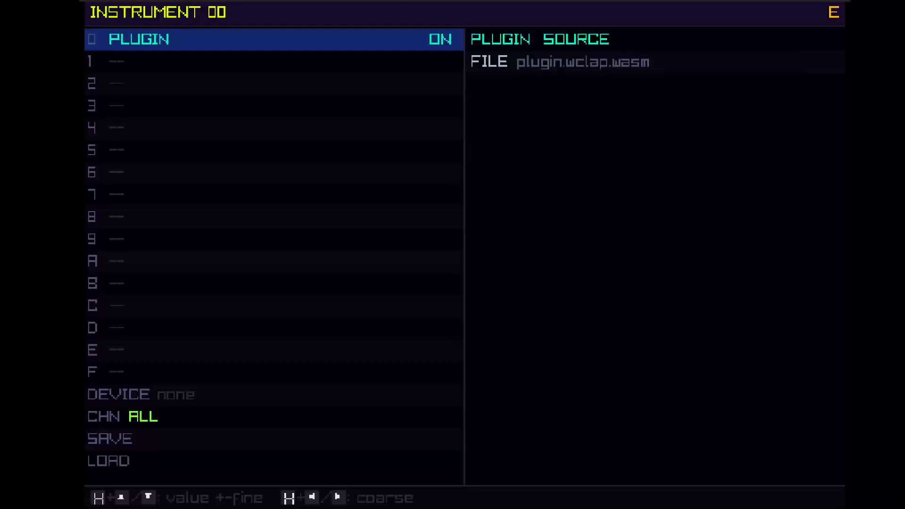
pyautogui.hotkey('x', 'Down')
pyautogui.hotkey('x', 'Up')
# Step: Load juno1.wclap.wasm as the file of instrument 00's plugin source
pyautogui.press('Right')
pyautogui.press('Down')
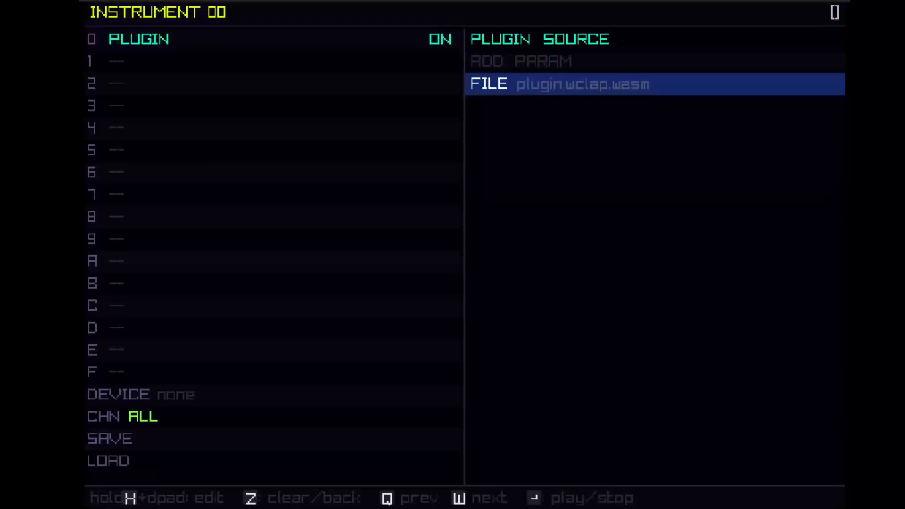
pyautogui.press('x')
pyautogui.press('Down')
pyautogui.press('x')
# Step: Add the Patch parameter to instrument 00's plugin and set it to 01 JazzGuitar
pyautogui.press('Up')
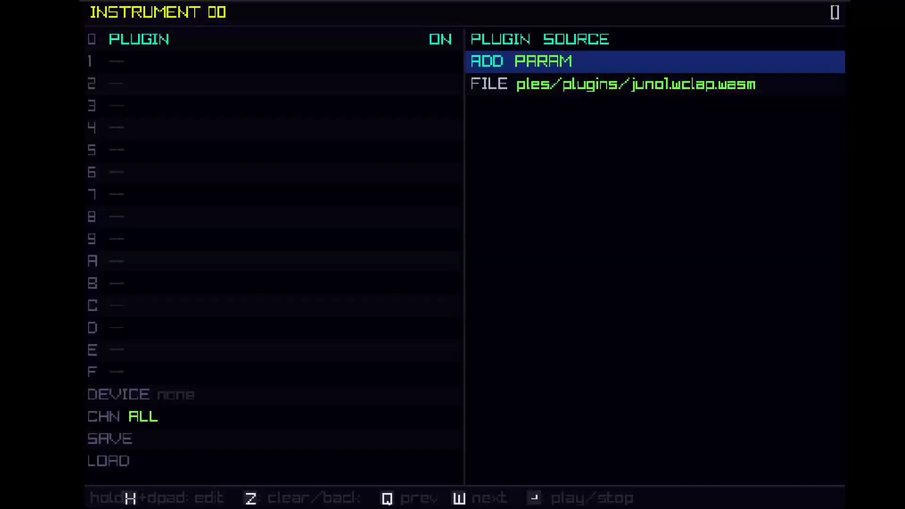
pyautogui.press('x')
pyautogui.press('x')
pyautogui.press('Up')
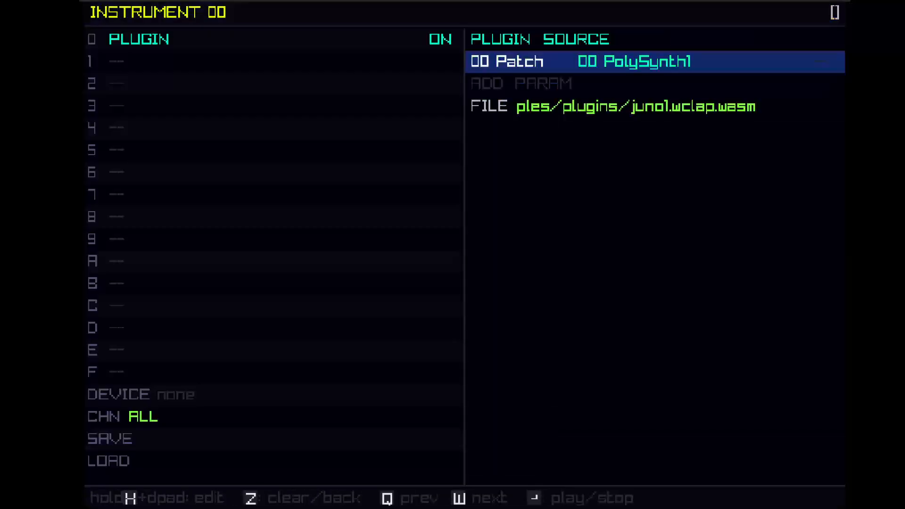
pyautogui.press('x')
pyautogui.hotkey('x', 'Up')
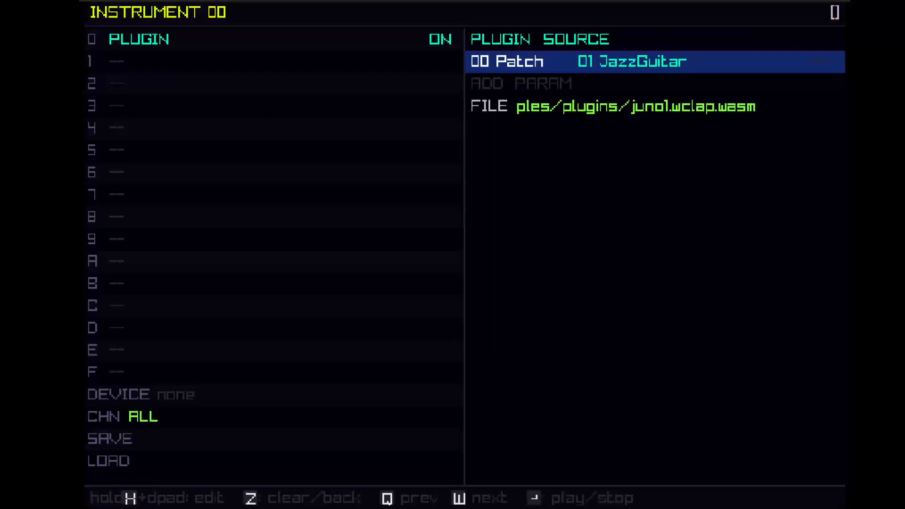
# Step: Return to pattern 00 and enter a C-2 note in row 00 of track 0
pyautogui.press('Left')
pyautogui.press('q')
pyautogui.press('x')
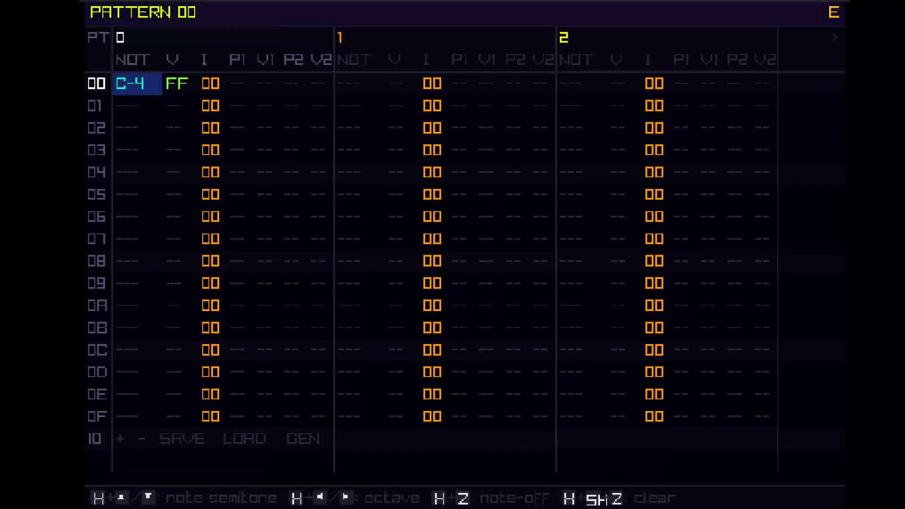
pyautogui.press('x')
# Step: Enter a C-3 note in row 08 of track 0
pyautogui.press('Down')
pyautogui.press('Down')
pyautogui.press('Down')
pyautogui.press('Down')
pyautogui.press('Down')
pyautogui.press('Down')
pyautogui.press('Down')
pyautogui.press('Down')
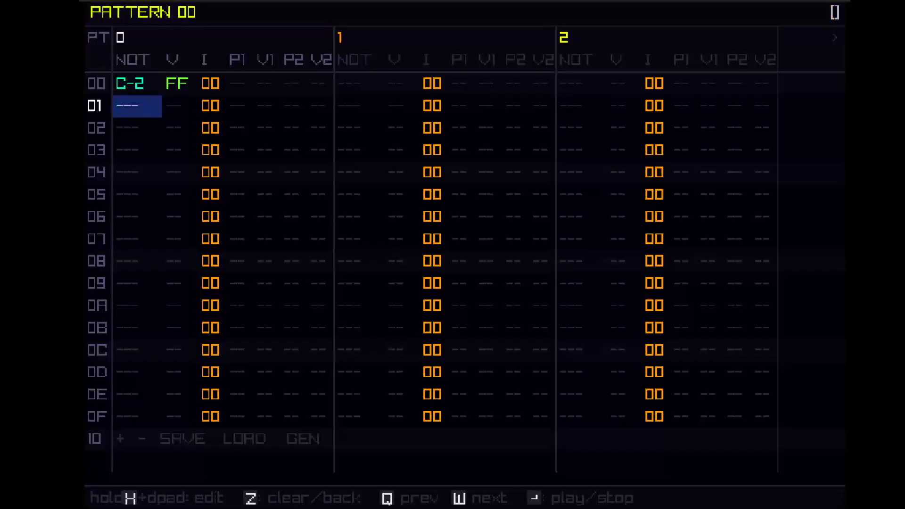
pyautogui.press('x')
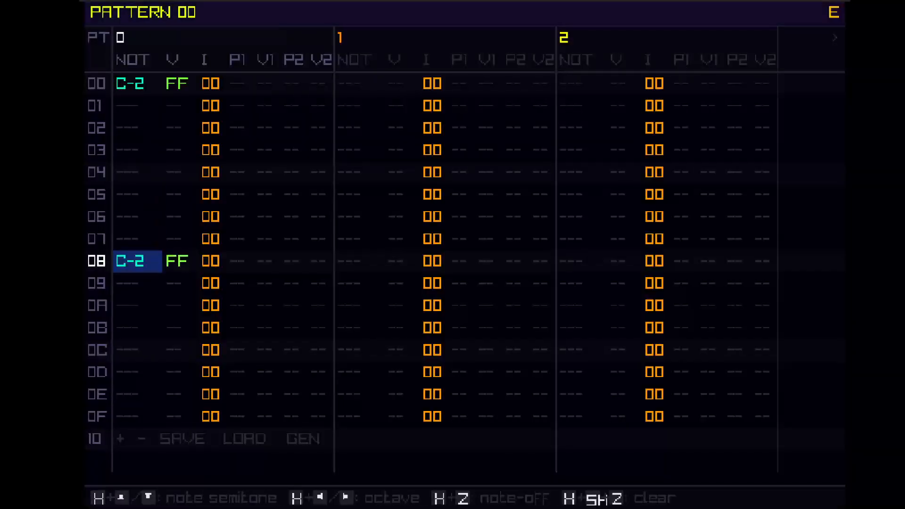
# Step: Enter a C#4 note in row 04 of track 0
pyautogui.press('Up')
pyautogui.press('Up')
pyautogui.press('Up')
pyautogui.press('Up')
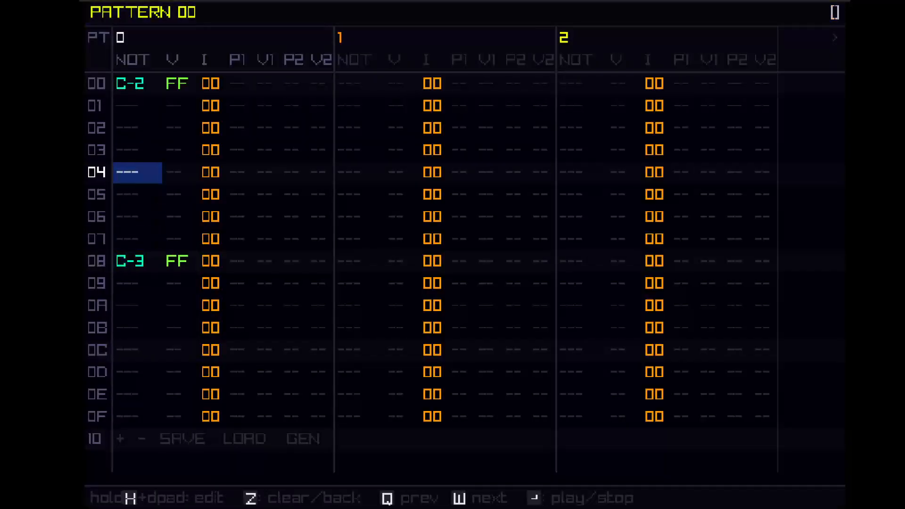
pyautogui.press('x')
pyautogui.hotkey('x', 'Up')
pyautogui.hotkey('x', 'Right')
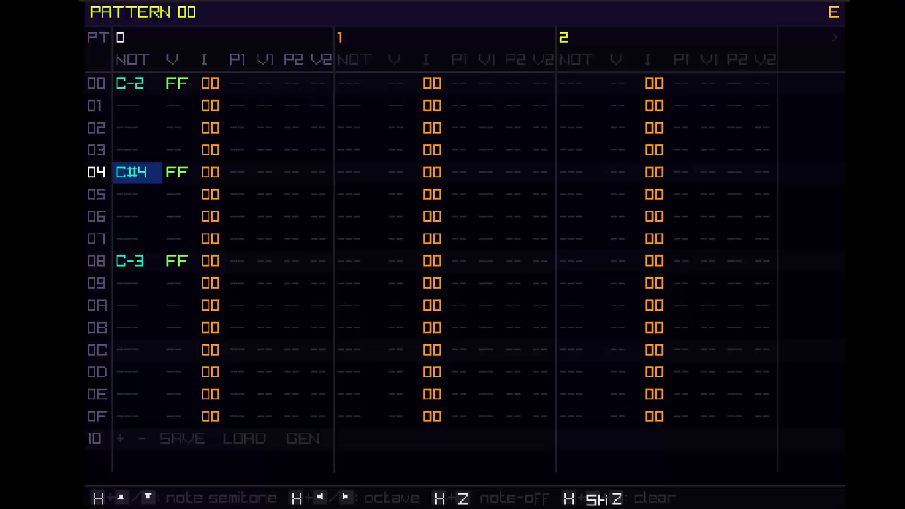
# Step: Enter a B-2 note in row 0C of track 0
pyautogui.press('Down')
pyautogui.press('Down')
pyautogui.press('Down')
pyautogui.press('Down')
pyautogui.press('Down')
pyautogui.press('Down')
pyautogui.press('Down')
pyautogui.press('Down')
pyautogui.press('Down')
pyautogui.press('Up')
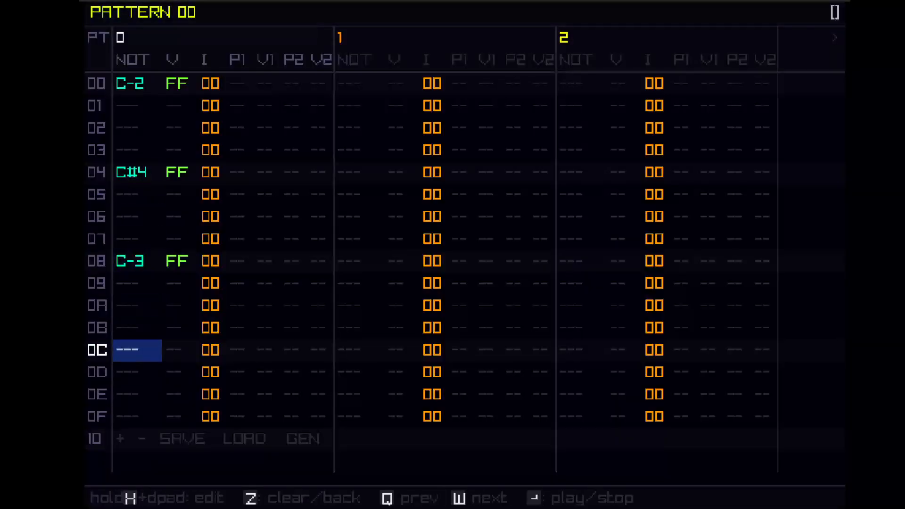
pyautogui.press('x')
pyautogui.hotkey('x', 'Down')
pyautogui.hotkey('x', 'Down')
pyautogui.hotkey('x', 'Left')
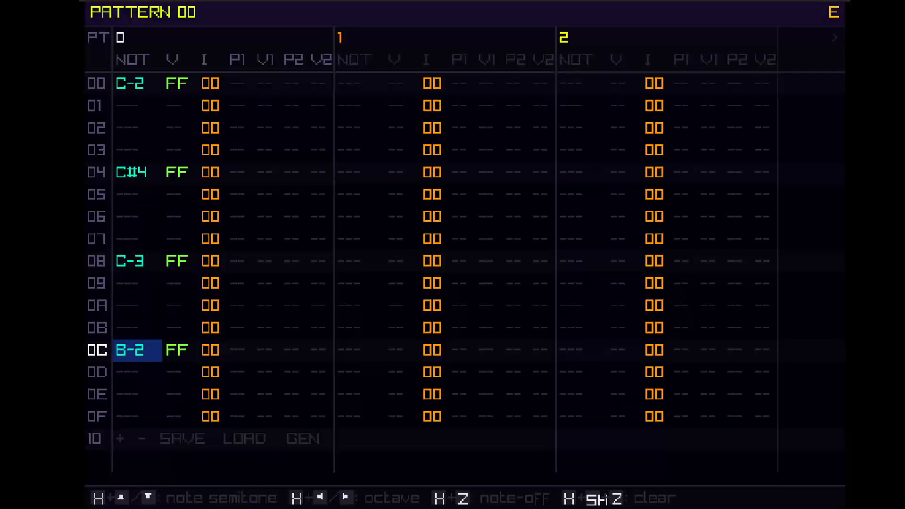
# Step: Play pattern 00 to hear its notes and stop playback
pyautogui.press('Up')
pyautogui.press('Up')
pyautogui.press('Up')
pyautogui.press('Up')
pyautogui.press('Return')
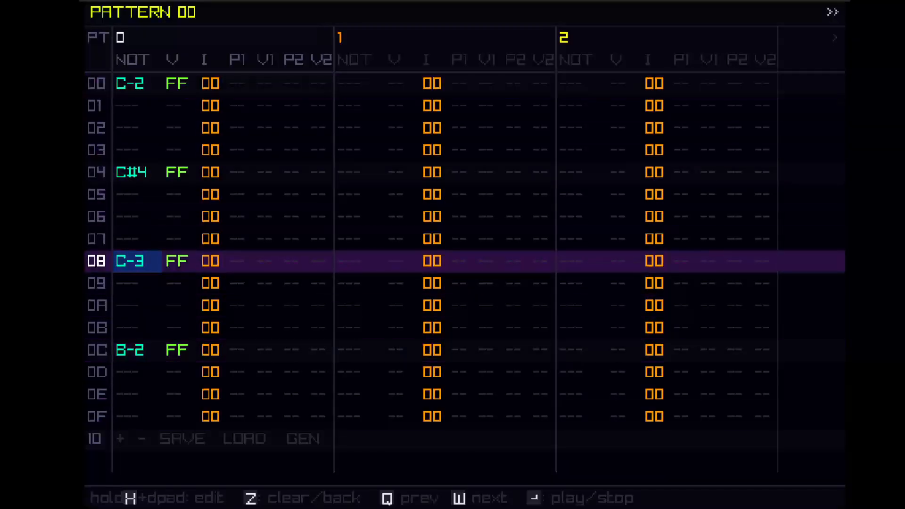
pyautogui.press('Return')
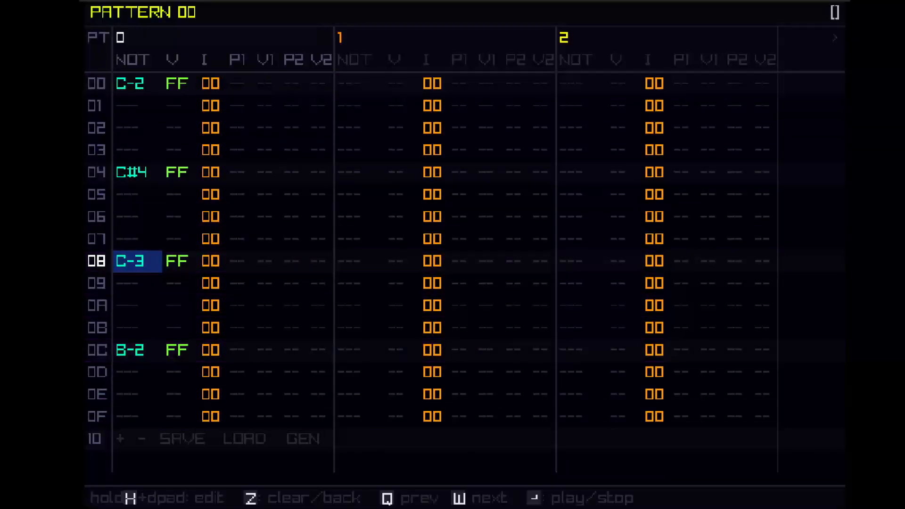
# Step: Open instrument 00 and add a COMP effect in slot 1 below the plugin
pyautogui.hotkey('shift', 'Left')
pyautogui.hotkey('shift', 'Right')
pyautogui.hotkey('shift', 'Right')
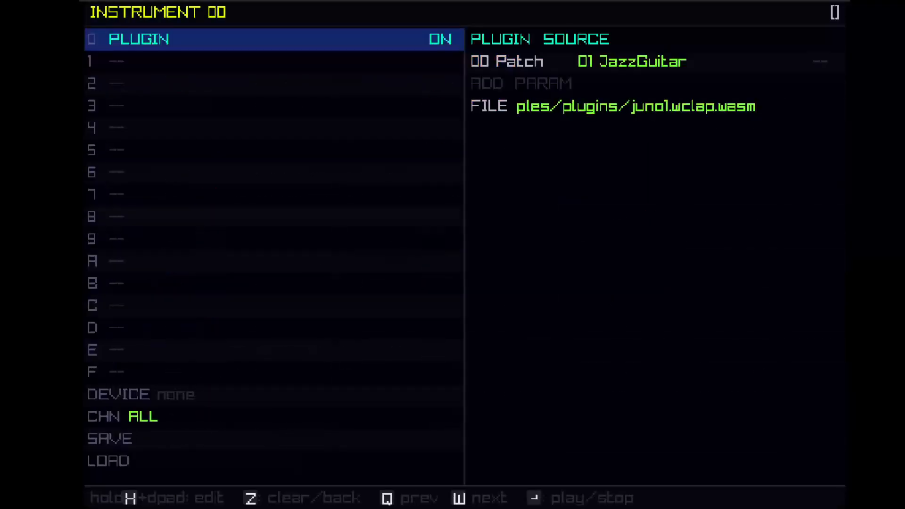
pyautogui.press('Down')
pyautogui.hotkey('h', 'Up')
pyautogui.hotkey('h', 'Up')
pyautogui.hotkey('h', 'Up')
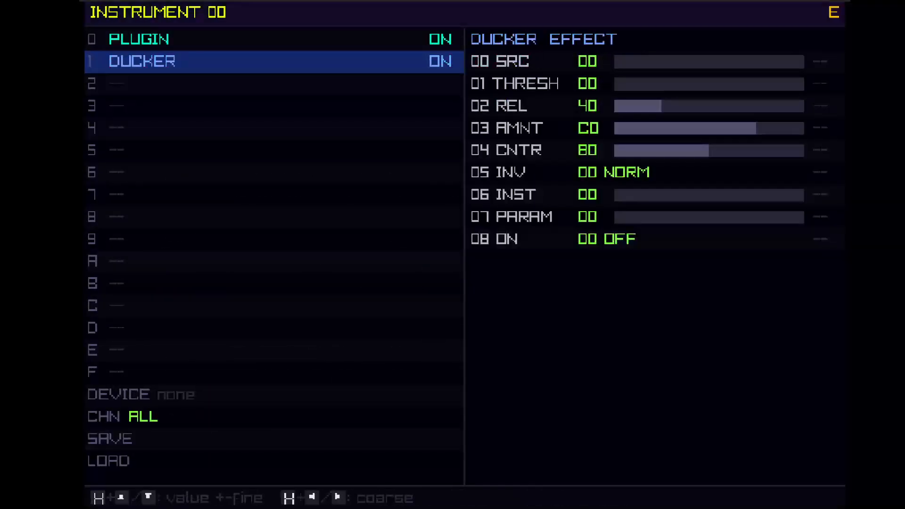
pyautogui.hotkey('h', 'Up')
pyautogui.hotkey('h', 'Up')
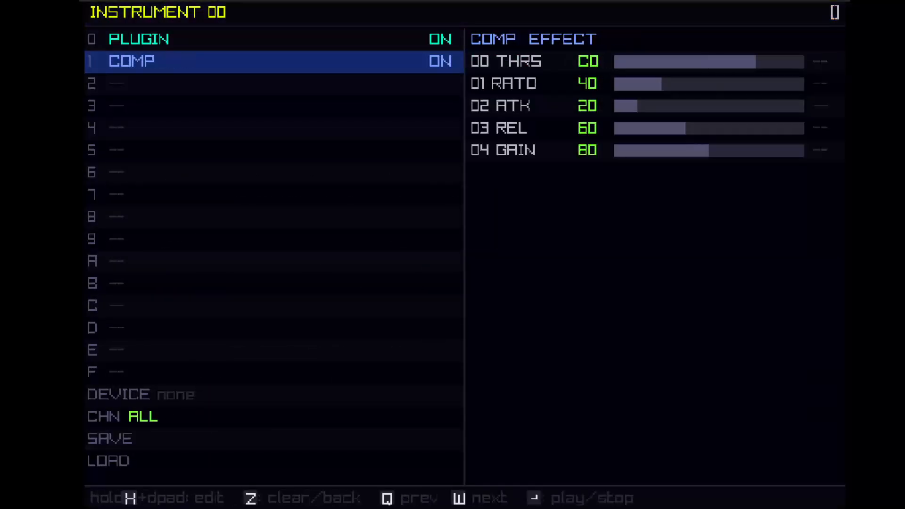
# Step: Set the COMP effect's GAIN to C0
pyautogui.press('Right')
pyautogui.press('Down')
pyautogui.press('Down')
pyautogui.press('Down')
pyautogui.press('Down')
pyautogui.hotkey('h', 'Right')
pyautogui.hotkey('h', 'Right')
pyautogui.hotkey('h', 'Right')
pyautogui.hotkey('h', 'Right')
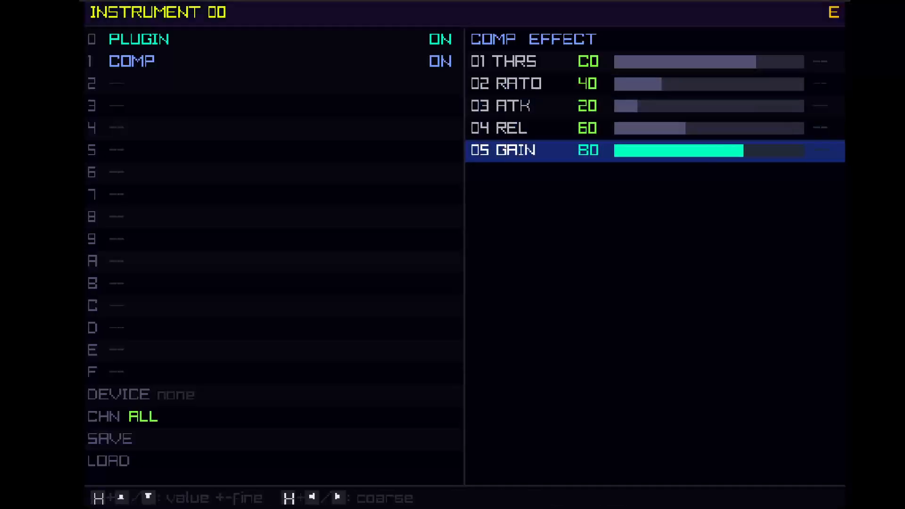
pyautogui.press('h')
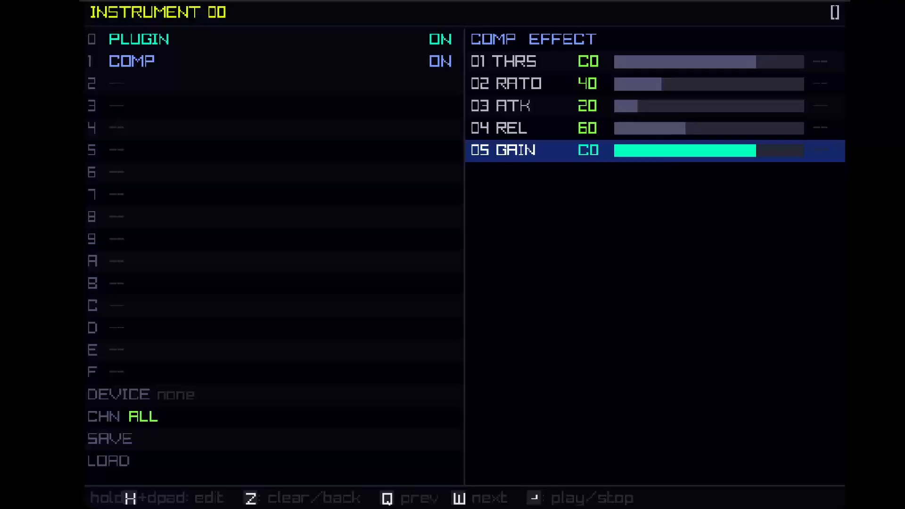
# Step: Return to pattern 00 and play it to hear the compressed sound
pyautogui.press('q')
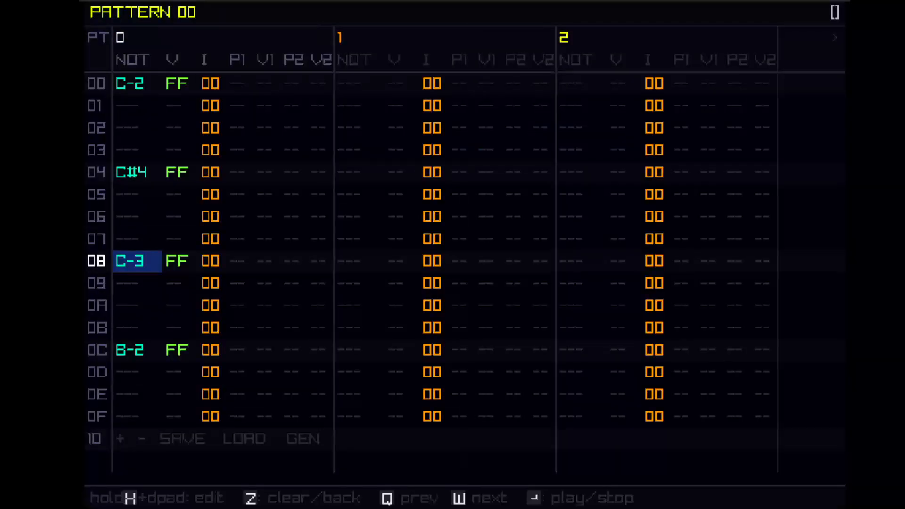
pyautogui.press('Return')
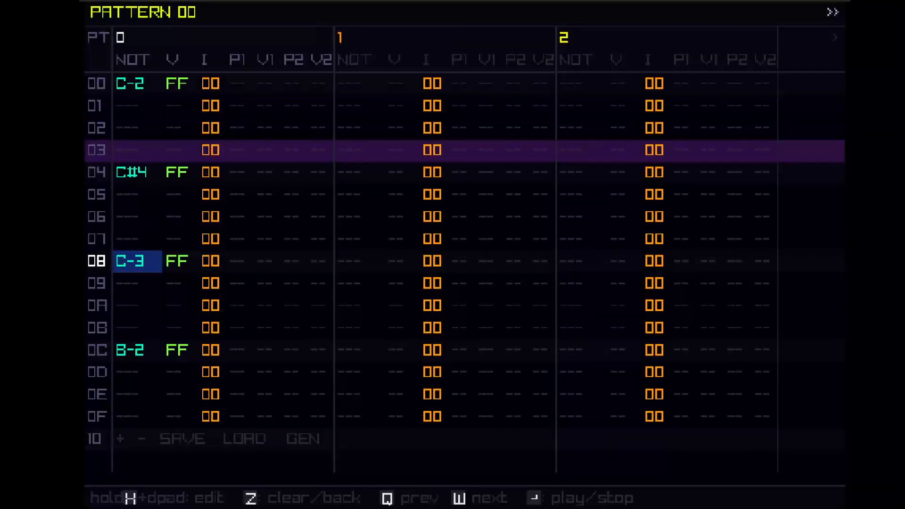
# Step: Go back to instrument 00, stop playback and set the plugin's Patch parameter to 06 SynthBass1
pyautogui.press('w')
pyautogui.press('Up')
pyautogui.press('Up')
pyautogui.press('Up')
pyautogui.press('Up')
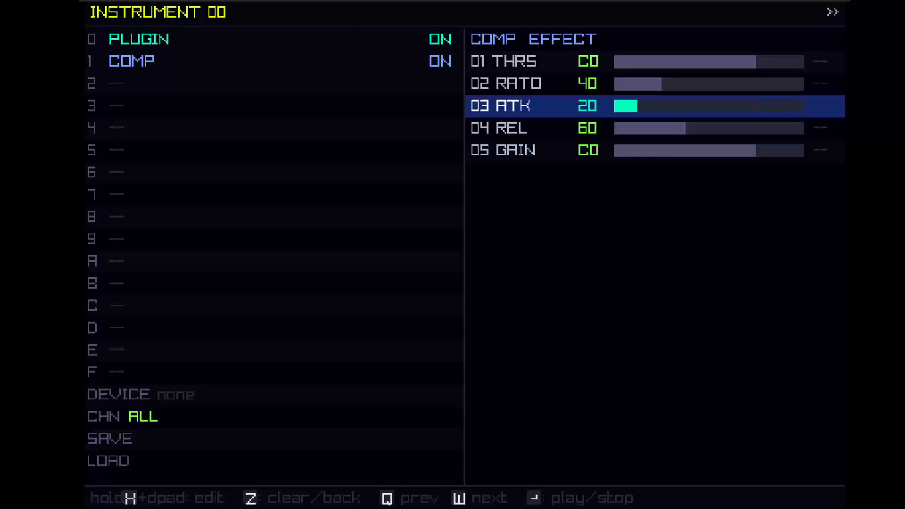
pyautogui.press('Left')
pyautogui.press('Up')
pyautogui.press('Right')
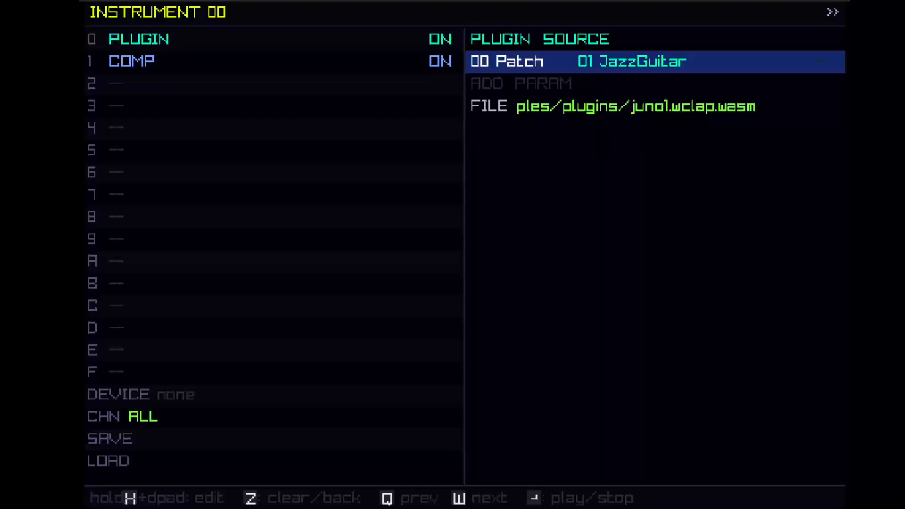
pyautogui.press('Return')
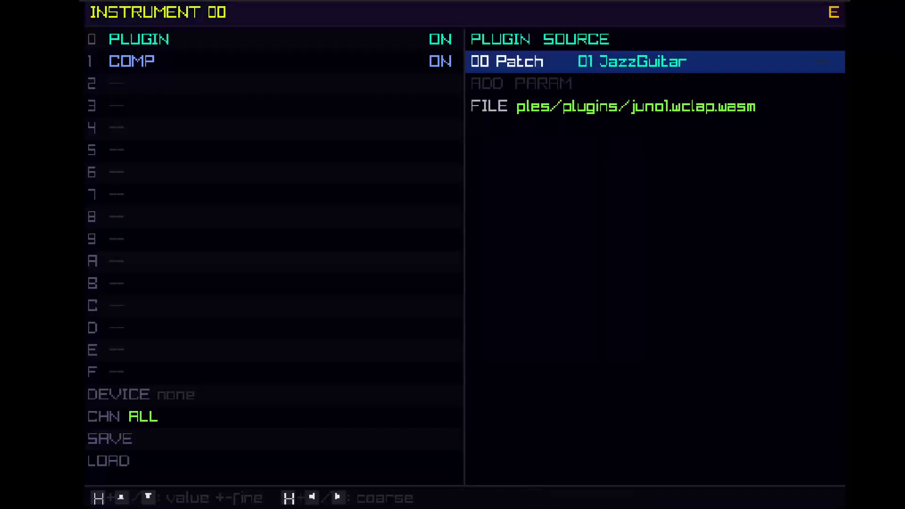
pyautogui.hotkey('h', 'Up')
pyautogui.hotkey('h', 'Up')
pyautogui.hotkey('h', 'Up')
pyautogui.hotkey('h', 'Up')
pyautogui.hotkey('h', 'Up')
pyautogui.hotkey('h', 'Up')
pyautogui.hotkey('h', 'Down')
pyautogui.hotkey('h', 'Down')
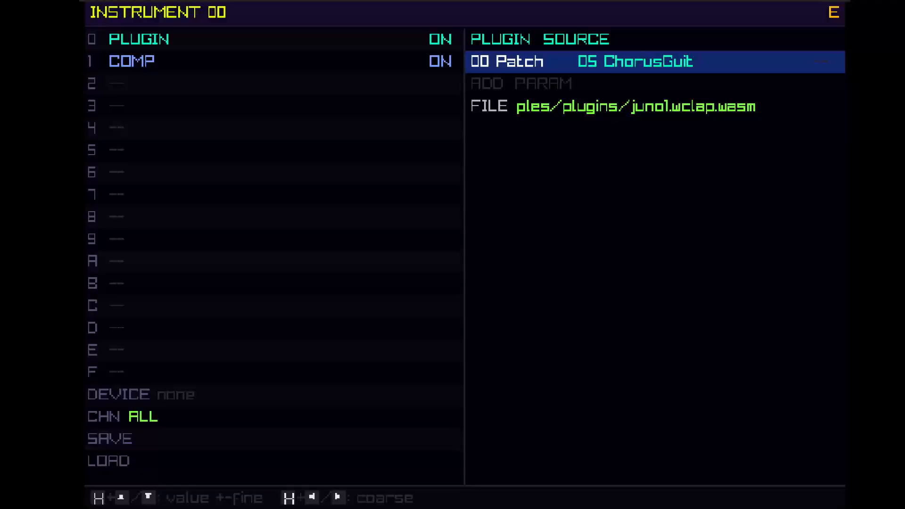
pyautogui.hotkey('h', 'Down')
pyautogui.hotkey('h', 'Up')
pyautogui.hotkey('h', 'Up')
pyautogui.hotkey('h', 'Up')
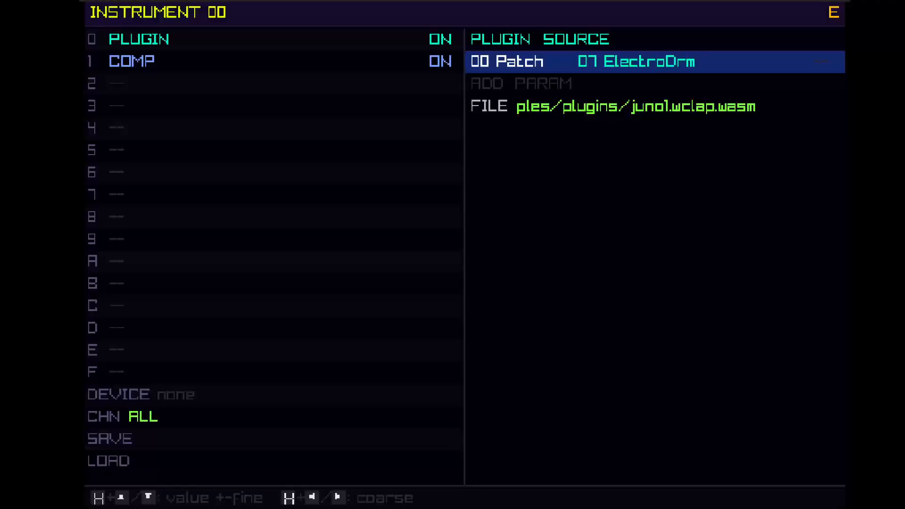
pyautogui.hotkey('h', 'Down')
pyautogui.hotkey('h', 'Down')
pyautogui.hotkey('h', 'Up')
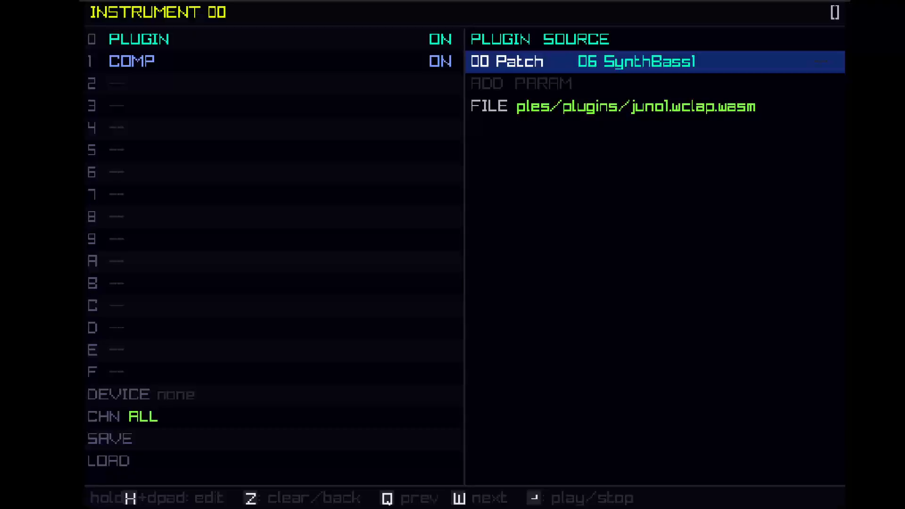
# Step: Audition pattern 00 with the SynthBass1 patch and stop playback
pyautogui.press('q')
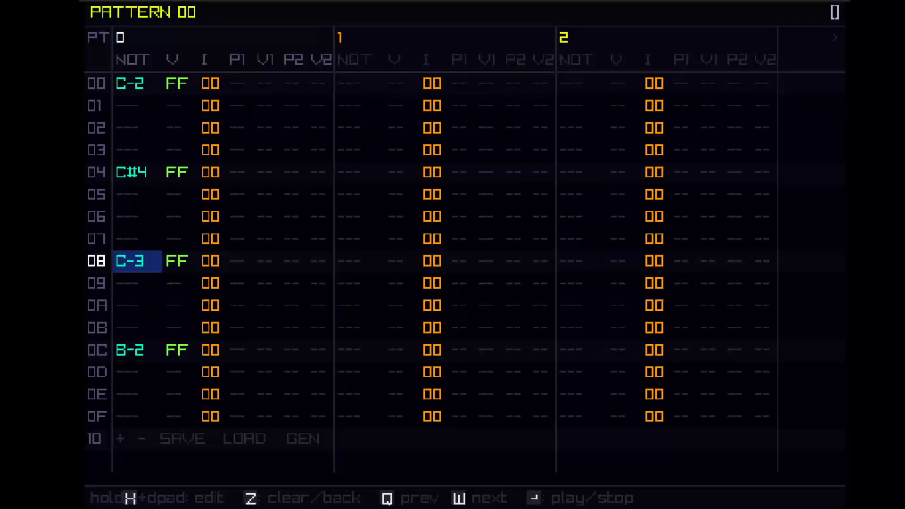
pyautogui.press('Return')
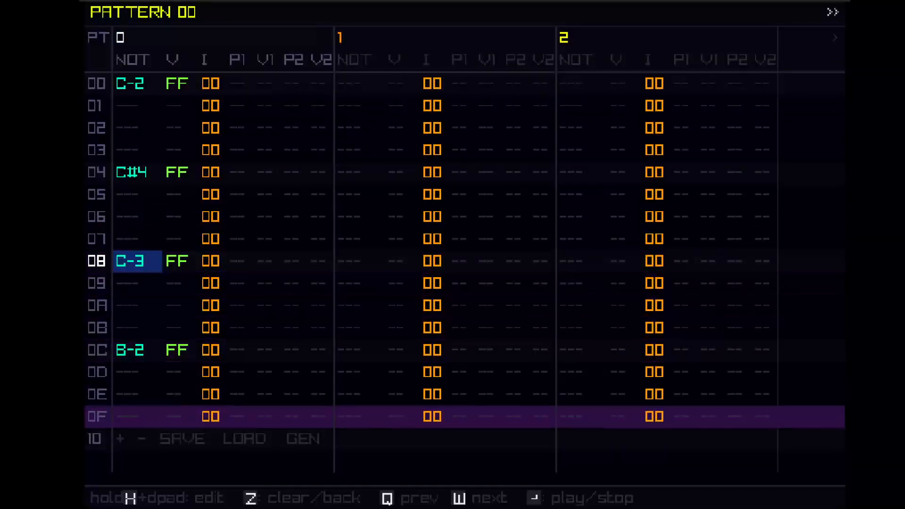
pyautogui.press('Return')
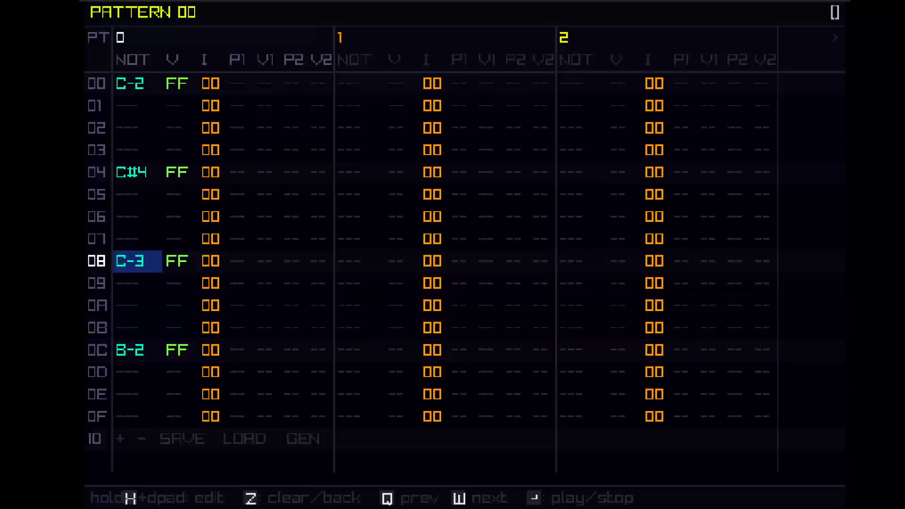
# Step: Set the Patch parameter of instrument 00's plugin to 0D Cello
pyautogui.press('w')
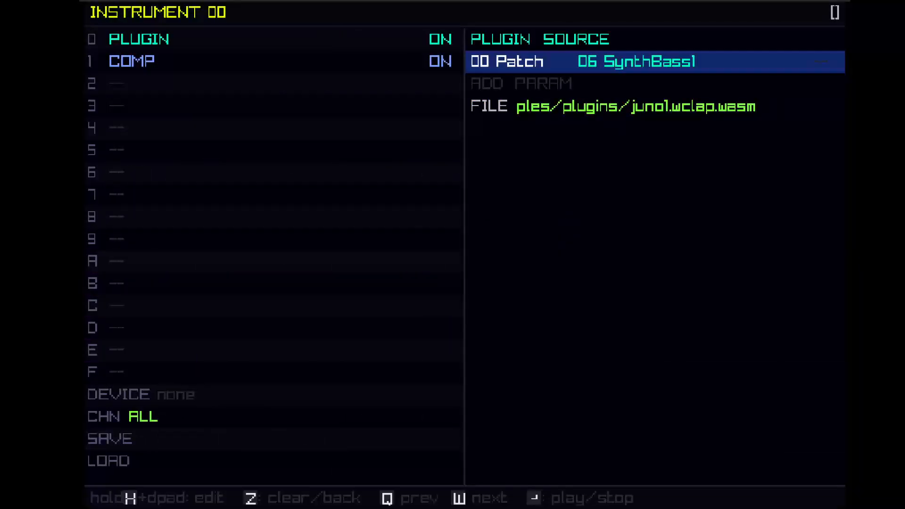
pyautogui.hotkey('h', 'Up')
pyautogui.hotkey('h', 'Up')
pyautogui.hotkey('h', 'Up')
pyautogui.hotkey('h', 'Up')
pyautogui.hotkey('h', 'Up')
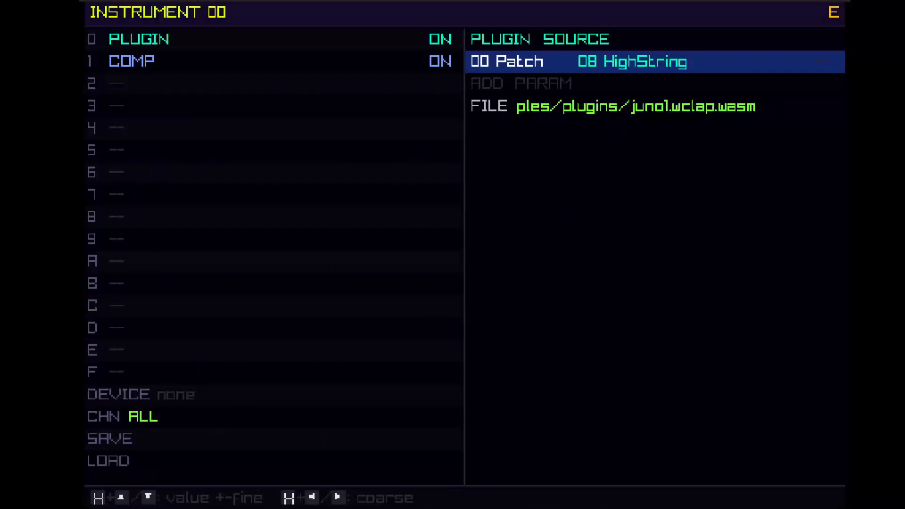
pyautogui.hotkey('h', 'Up')
pyautogui.hotkey('h', 'Up')
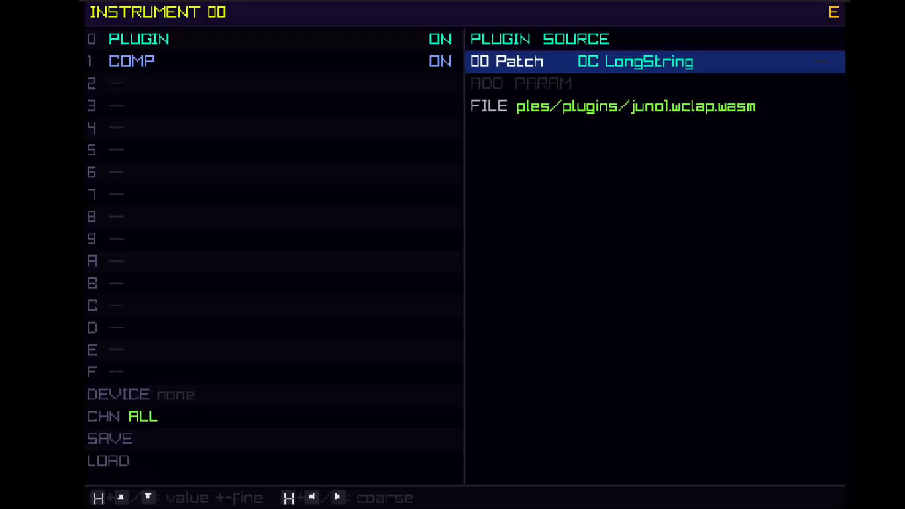
pyautogui.press('Down')
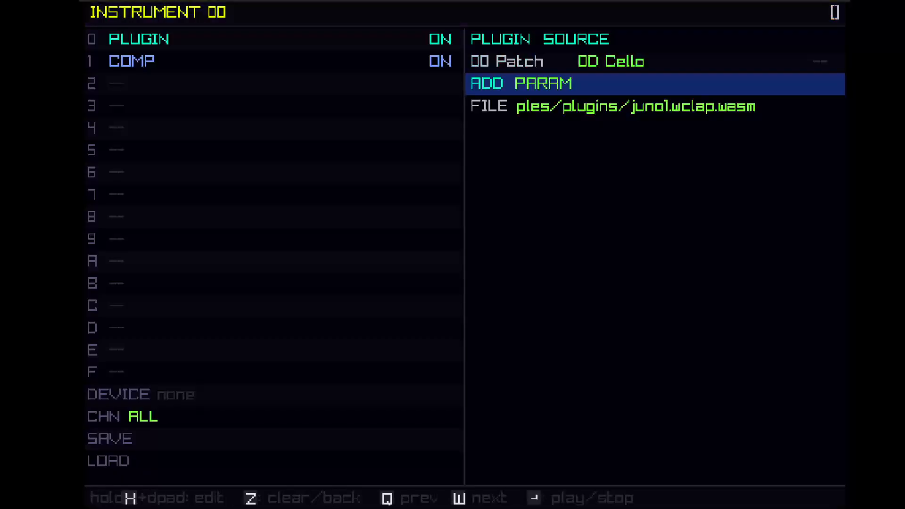
# Step: Audition pattern 00 with the Cello patch and stop playback
pyautogui.press('q')
pyautogui.press('Return')
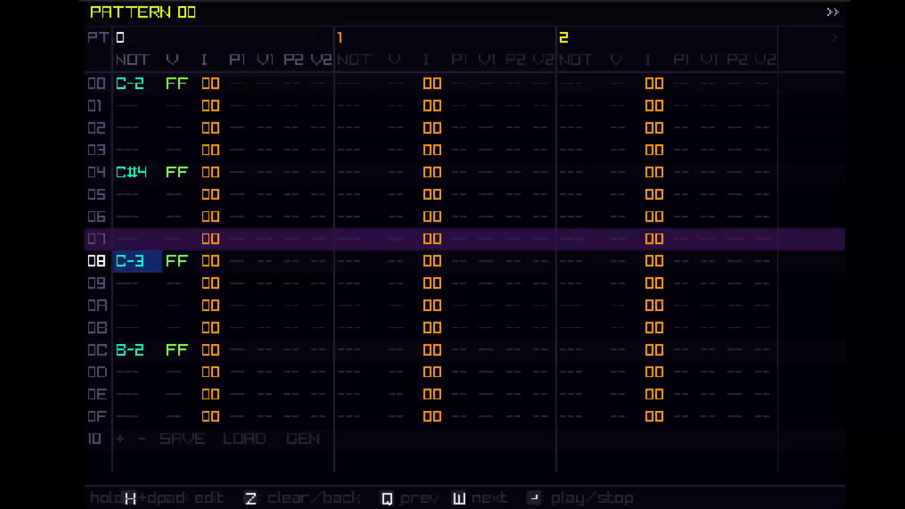
pyautogui.press('Return')
# Step: Enter a note-off in row 02 of track 0
pyautogui.press('Up')
pyautogui.press('Up')
pyautogui.press('Up')
pyautogui.press('Up')
pyautogui.press('Up')
pyautogui.press('Up')
pyautogui.press('Up')
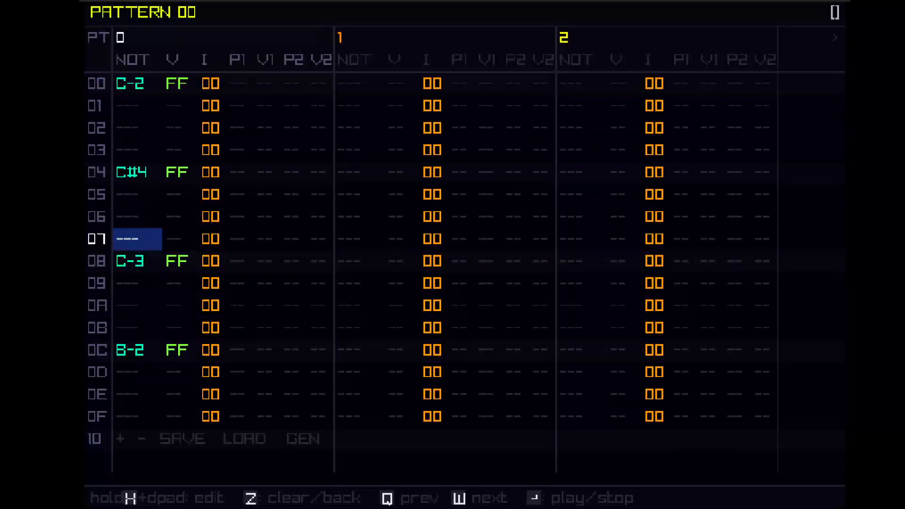
pyautogui.press('Down')
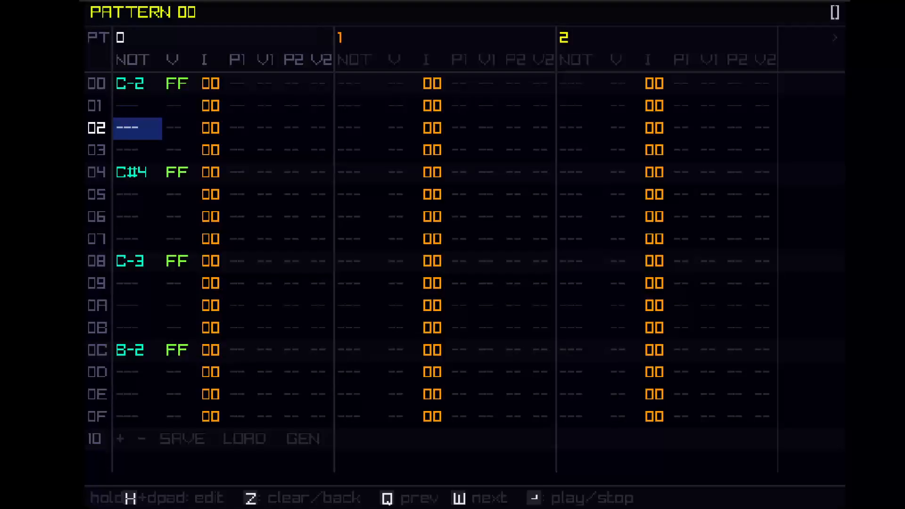
pyautogui.hotkey('h', 'z')
# Step: Enter a note-off in row 06 of track 0
pyautogui.press('Down')
pyautogui.press('Down')
pyautogui.press('Down')
pyautogui.press('Down')
pyautogui.press('Down')
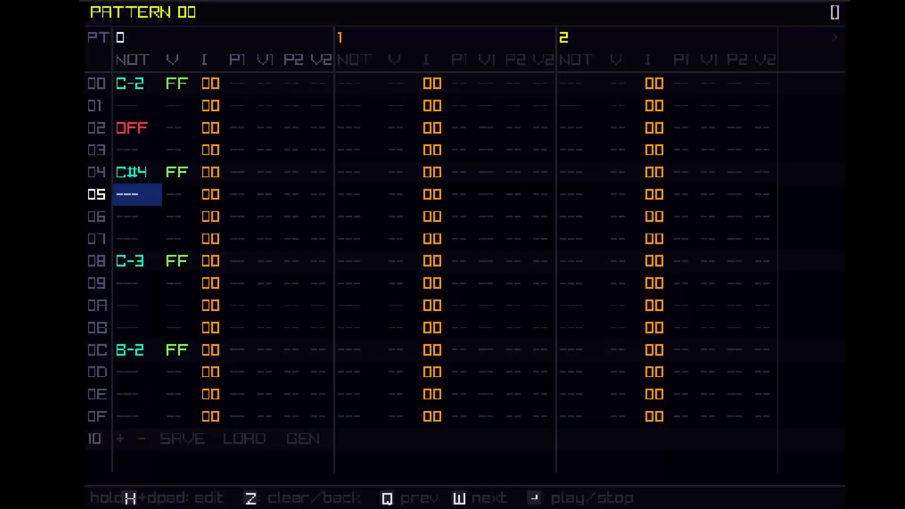
pyautogui.press('Up')
pyautogui.hotkey('h', 'z')
# Step: Enter a note-off in row 0A of track 0
pyautogui.press('Down')
pyautogui.press('Down')
pyautogui.press('Down')
pyautogui.press('Down')
pyautogui.press('Down')
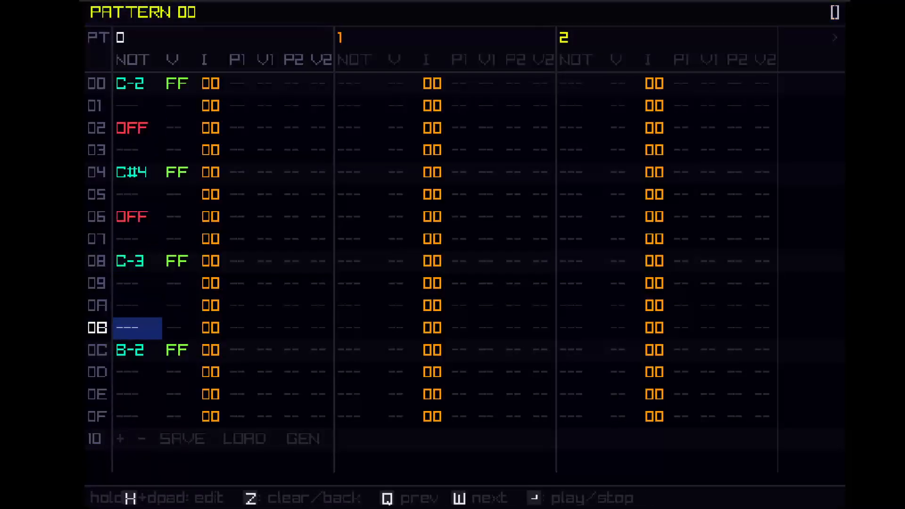
pyautogui.press('Up')
pyautogui.press('h')
pyautogui.hotkey('h', 'z')
# Step: Enter a note-off in row 0E of track 0
pyautogui.press('Down')
pyautogui.press('Down')
pyautogui.press('Down')
pyautogui.press('Down')
pyautogui.hotkey('h', 'z')
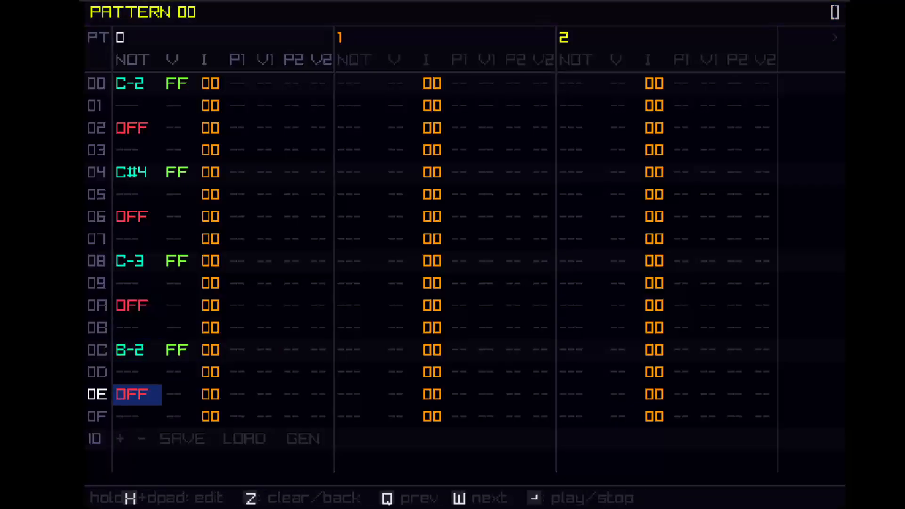
pyautogui.press('Up')
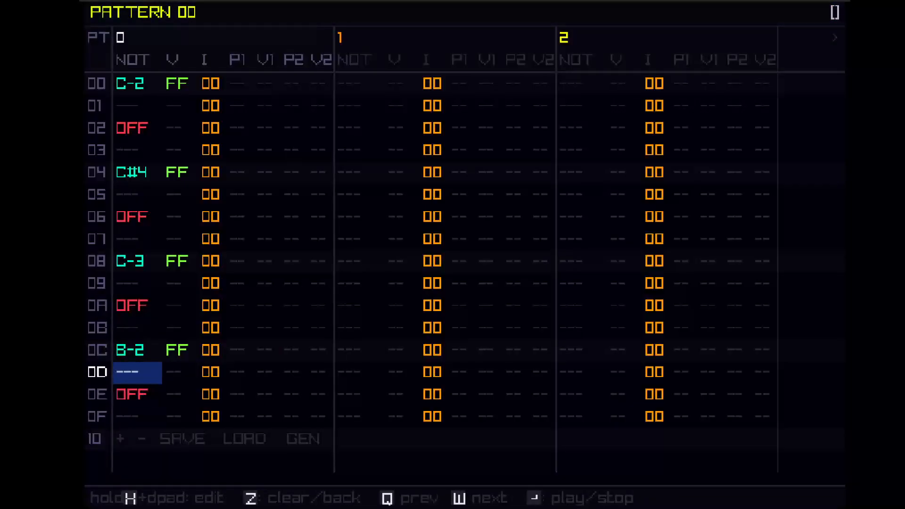
# Step: Browse the full list of juno1 parameters that can be added to instrument 00's plugin source
pyautogui.press('w')
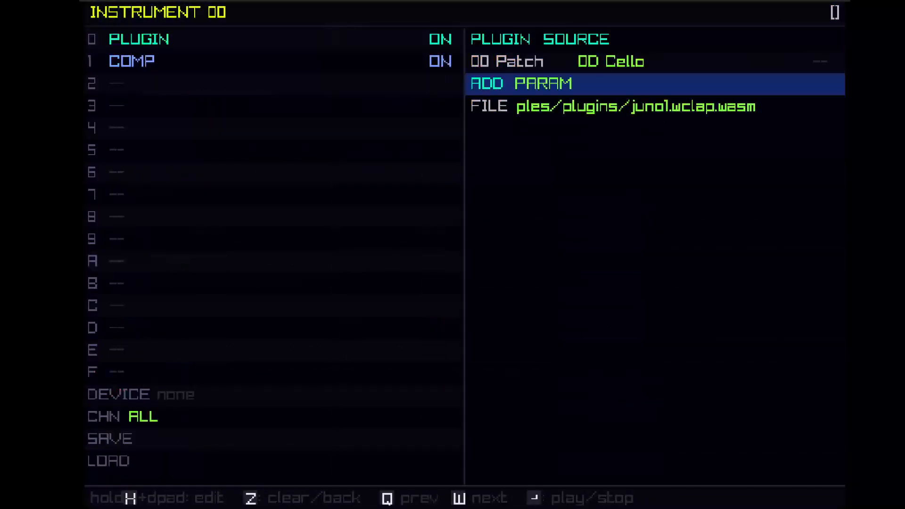
pyautogui.press('Up')
pyautogui.press('Down')
pyautogui.press('x')
pyautogui.press('Down')
pyautogui.press('Down')
pyautogui.press('Down')
pyautogui.press('Down')
pyautogui.press('Down')
pyautogui.press('Down')
pyautogui.press('Down')
pyautogui.press('Down')
pyautogui.press('Down')
pyautogui.press('Down')
pyautogui.press('Down')
pyautogui.press('Down')
pyautogui.press('Down')
pyautogui.press('Down')
pyautogui.press('Down')
pyautogui.press('Down')
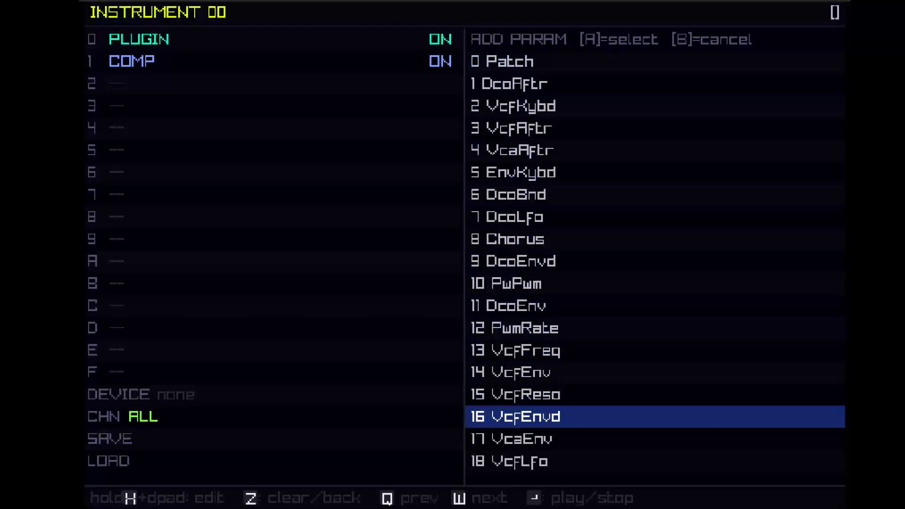
pyautogui.press('Down')
pyautogui.press('Down')
pyautogui.press('Down')
pyautogui.press('Down')
pyautogui.press('Down')
pyautogui.press('Down')
pyautogui.press('Down')
pyautogui.press('Down')
pyautogui.press('Down')
pyautogui.press('Down')
pyautogui.press('Down')
pyautogui.press('Down')
pyautogui.press('Down')
pyautogui.press('Down')
pyautogui.press('Down')
pyautogui.press('Down')
pyautogui.press('Down')
pyautogui.press('Down')
pyautogui.press('Down')
pyautogui.press('Down')
pyautogui.press('Up')
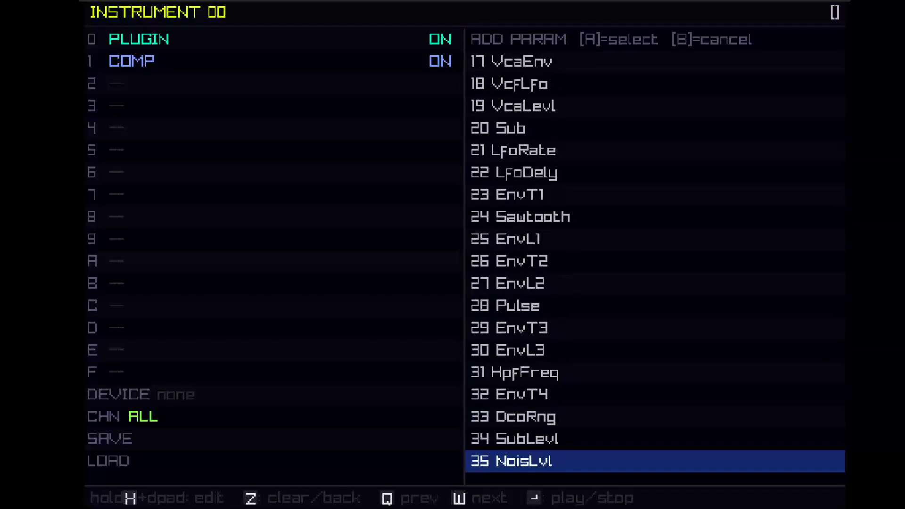
pyautogui.press('Up')
pyautogui.press('Up')
pyautogui.press('Up')
pyautogui.press('Up')
pyautogui.press('Up')
pyautogui.press('Up')
pyautogui.press('Up')
pyautogui.press('Up')
pyautogui.press('Up')
pyautogui.press('Up')
pyautogui.press('Up')
pyautogui.press('Up')
pyautogui.press('Up')
pyautogui.press('Up')
pyautogui.press('Up')
pyautogui.press('Up')
pyautogui.press('Up')
pyautogui.press('Up')
pyautogui.press('Up')
pyautogui.press('Up')
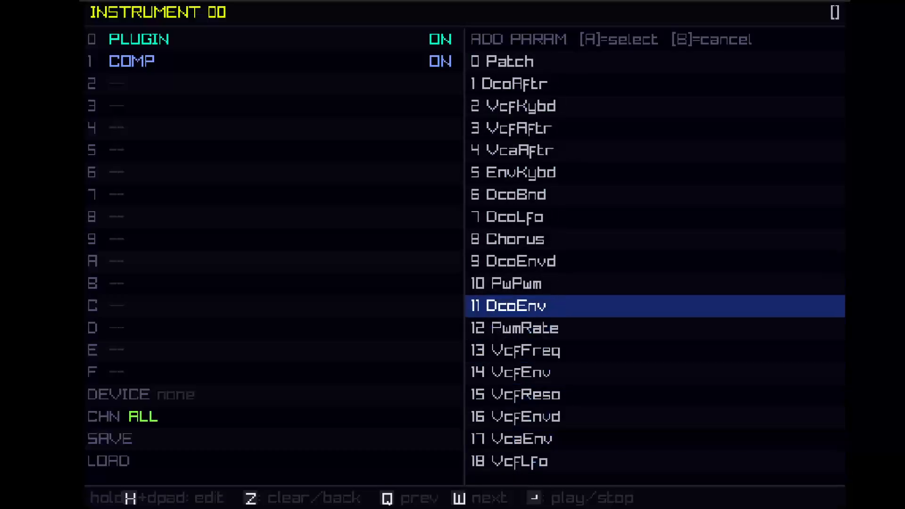
pyautogui.press('Up')
pyautogui.press('Up')
pyautogui.press('Up')
pyautogui.press('Up')
pyautogui.press('Up')
pyautogui.press('Up')
pyautogui.press('Up')
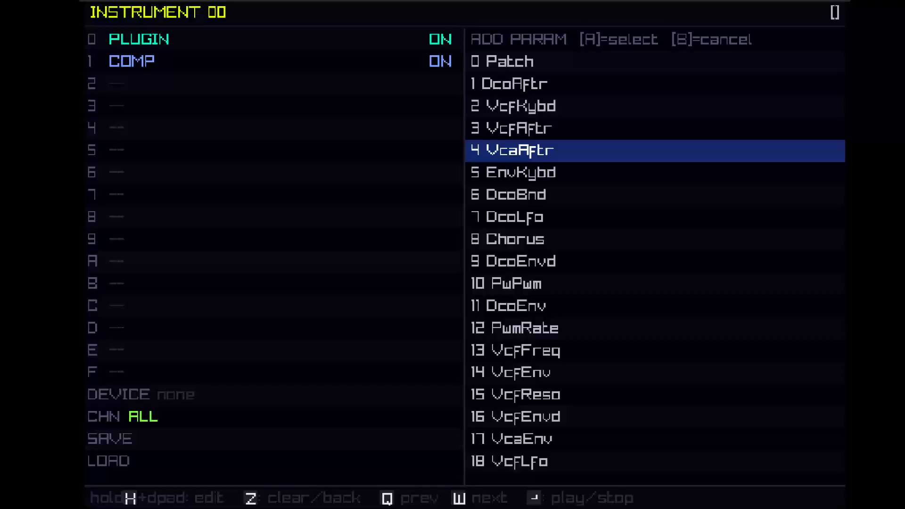
pyautogui.press('Up')
pyautogui.press('Up')
pyautogui.press('Up')
pyautogui.press('Up')
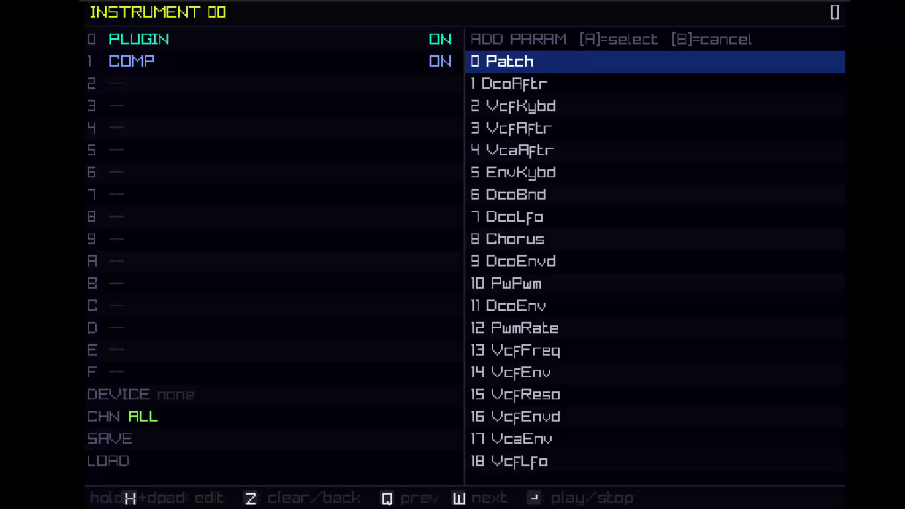
# Step: Add the DcoAftr parameter to instrument 00's plugin source
pyautogui.press('Down')
pyautogui.press('Down')
pyautogui.press('Up')
pyautogui.press('Up')
pyautogui.press('Down')
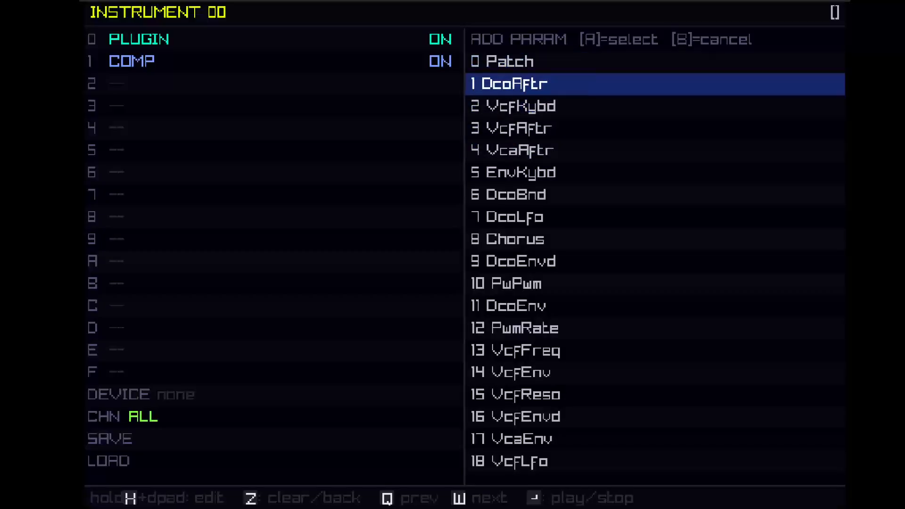
pyautogui.press('z')
# Step: Set the plugin's Patch parameter to 0F Pizzicato
pyautogui.press('Up')
pyautogui.press('Up')
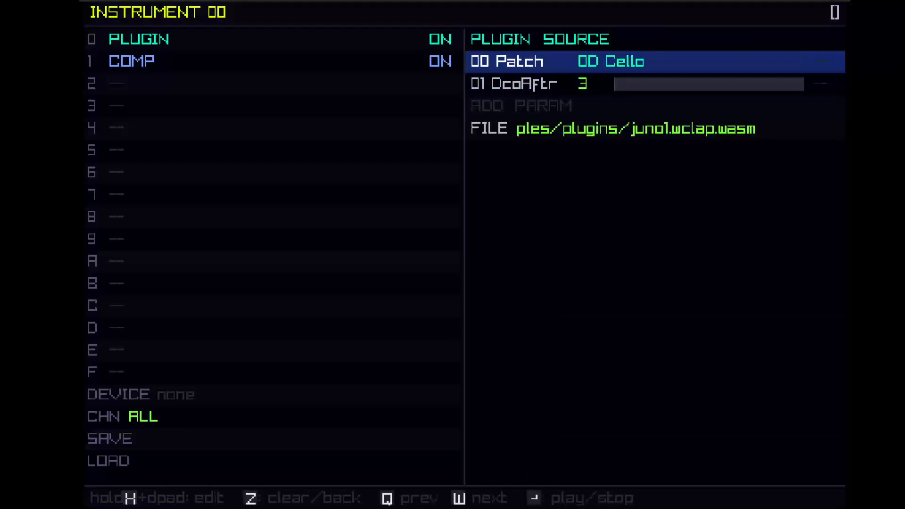
pyautogui.hotkey('x', 'Right')
pyautogui.hotkey('x', 'Up')
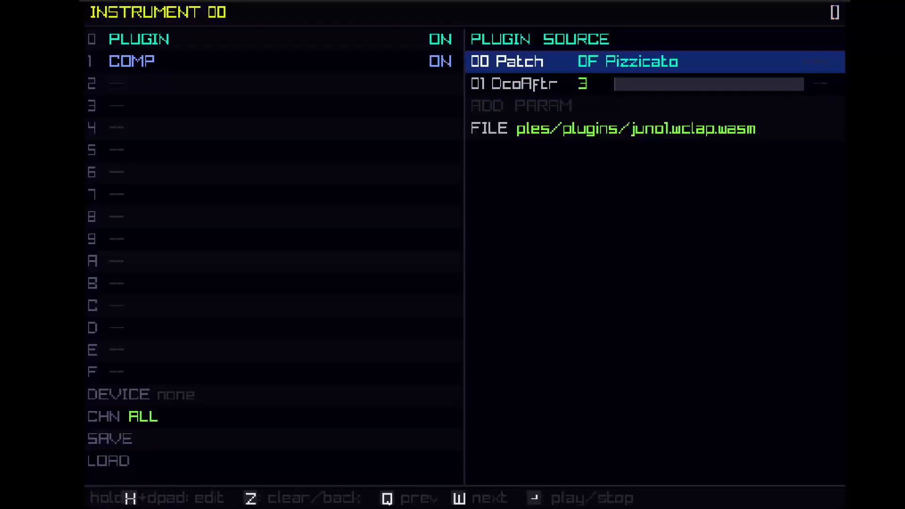
pyautogui.press('Down')
pyautogui.press('Up')
pyautogui.press('Down')
pyautogui.press('Down')
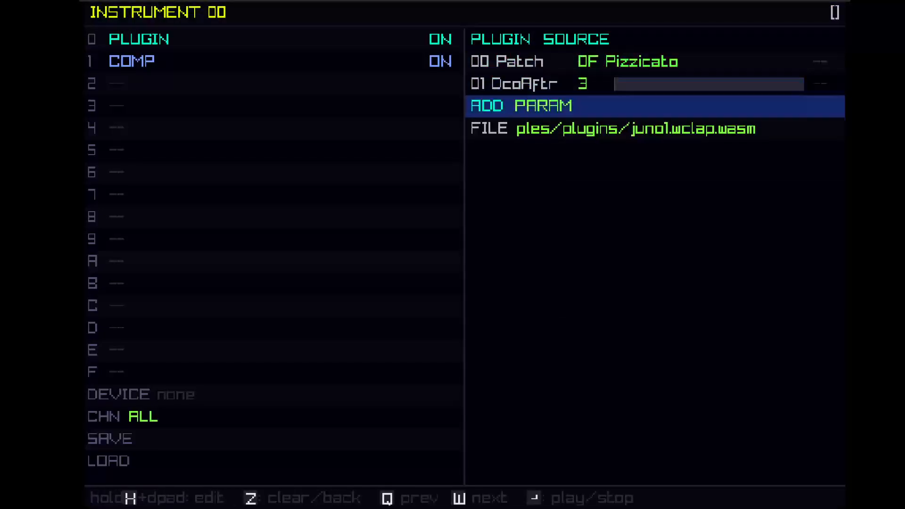
pyautogui.press('Up')
pyautogui.press('Up')
pyautogui.press('Down')
pyautogui.press('Down')
pyautogui.press('Left')
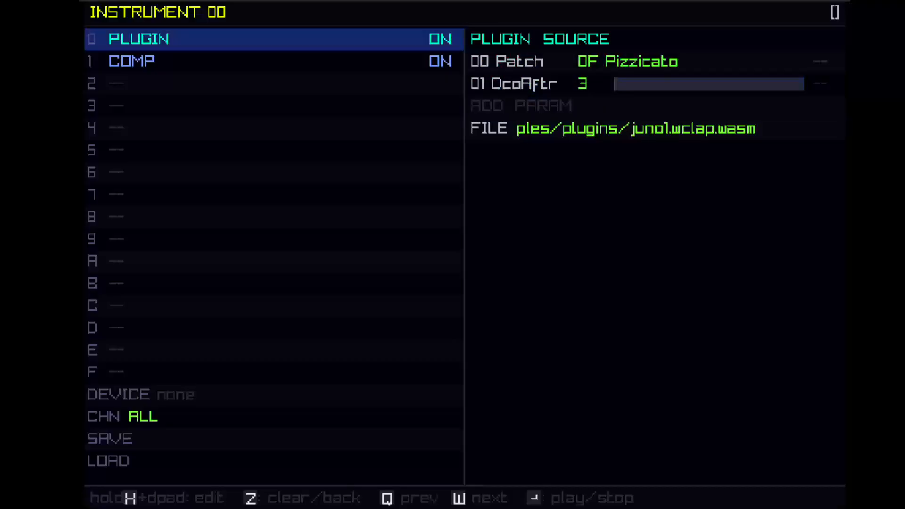
# Step: Go back to pattern 00 and start playback to hear the changed patch
pyautogui.press('z')
pyautogui.press('Tab')
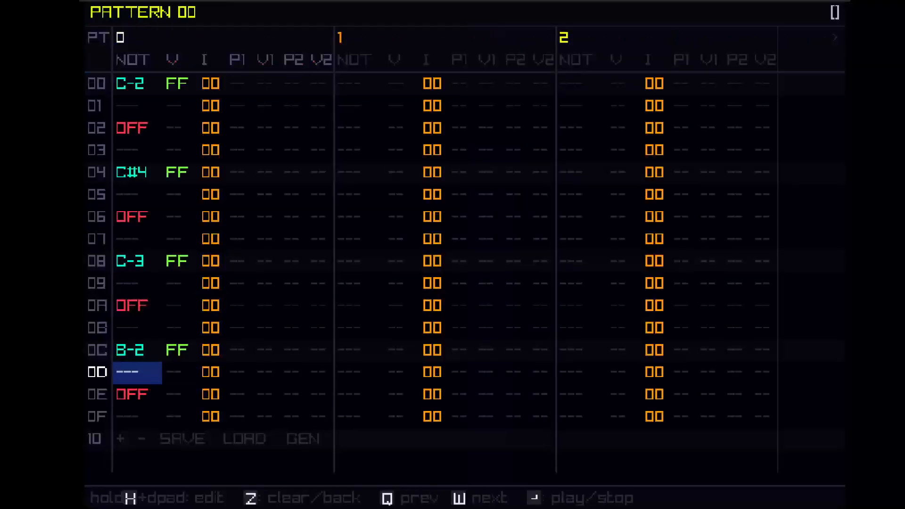
pyautogui.press('Return')
# Step: Clear the note-off in row 06 of track 0
pyautogui.press('Up')
pyautogui.press('Up')
pyautogui.press('Up')
pyautogui.press('Up')
pyautogui.press('Up')
pyautogui.press('Up')
pyautogui.press('Up')
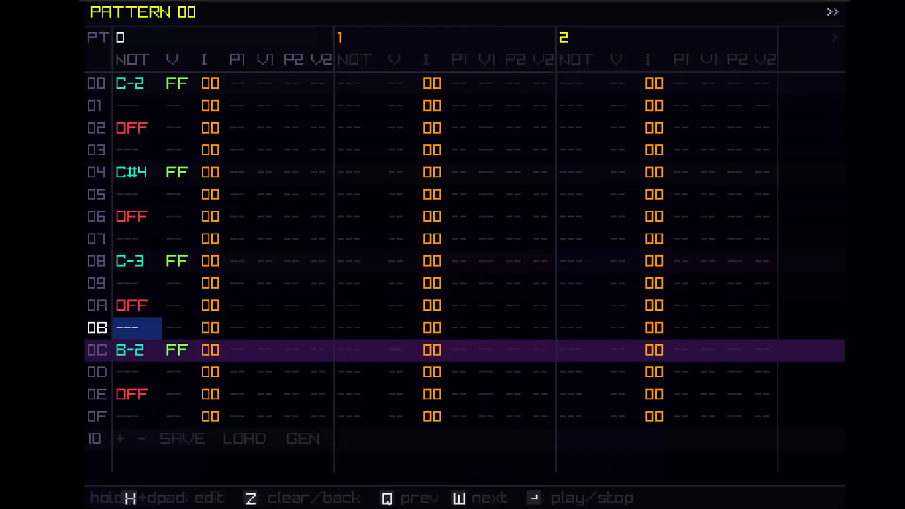
pyautogui.press('z')
# Step: Clear the note-off in row 02 of track 0
pyautogui.press('Up')
pyautogui.press('Up')
pyautogui.press('Up')
pyautogui.press('Up')
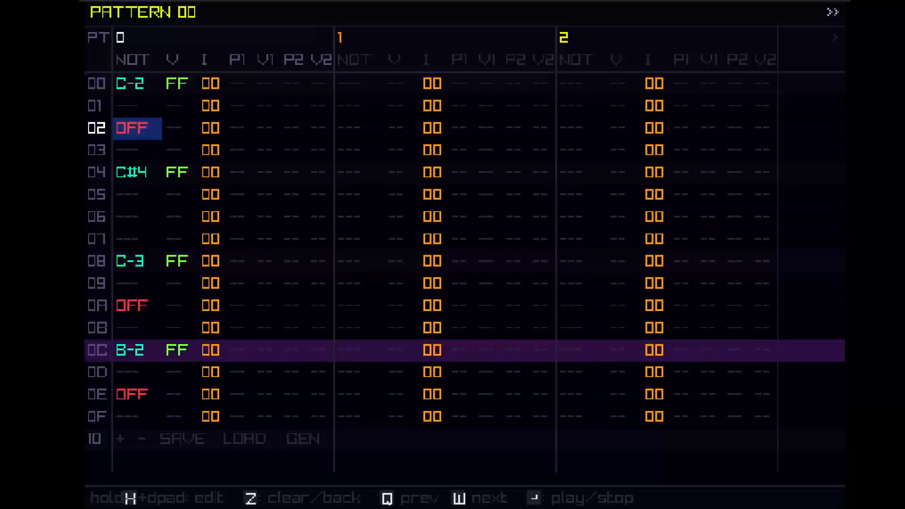
pyautogui.press('z')
# Step: Clear the note-off in row 0A of track 0
pyautogui.press('Down')
pyautogui.press('Down')
pyautogui.press('Down')
pyautogui.press('Down')
pyautogui.press('Down')
pyautogui.press('Down')
pyautogui.press('Down')
pyautogui.press('Down')
pyautogui.press('z')
# Step: Select the note-off in row 0E of track 0 and stop playback
pyautogui.press('Down')
pyautogui.press('Down')
pyautogui.press('Down')
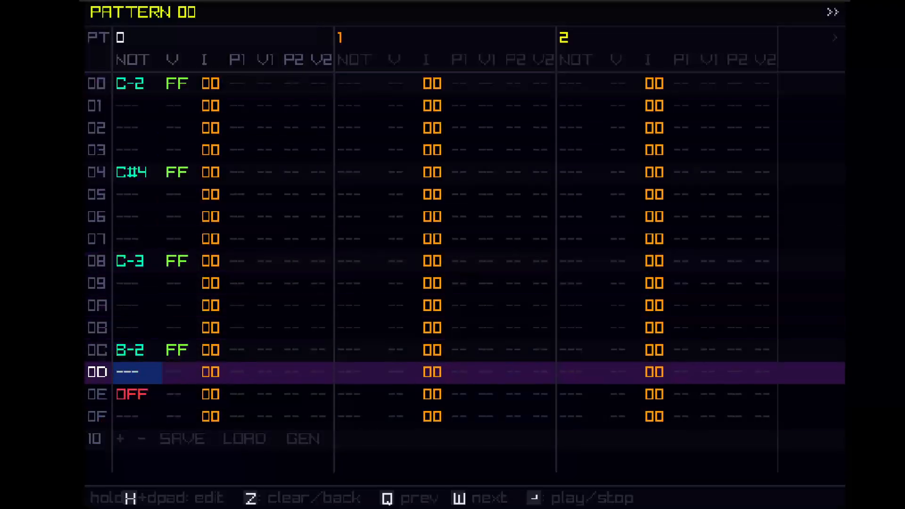
pyautogui.press('Down')
pyautogui.press('Return')
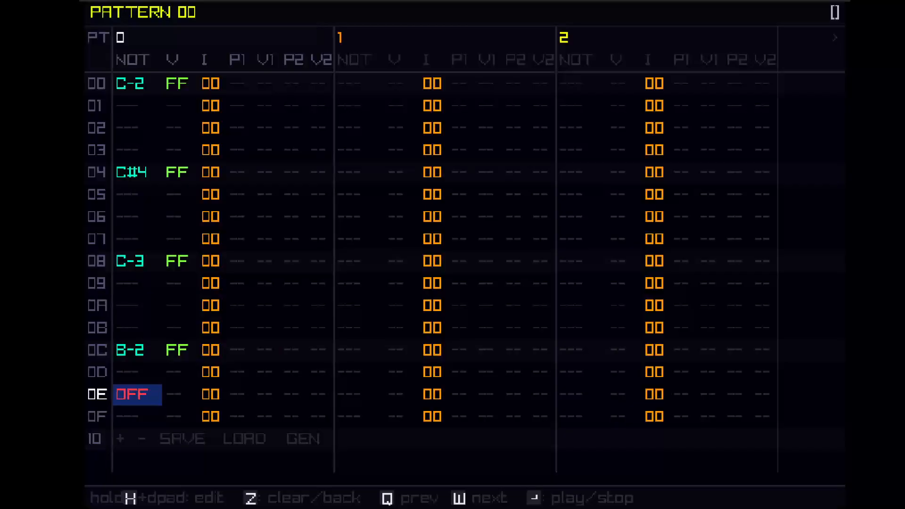
# Step: Change instrument 00's Patch parameter to 59 Organ 4
pyautogui.press('Escape')
pyautogui.hotkey('shift', 'Right')
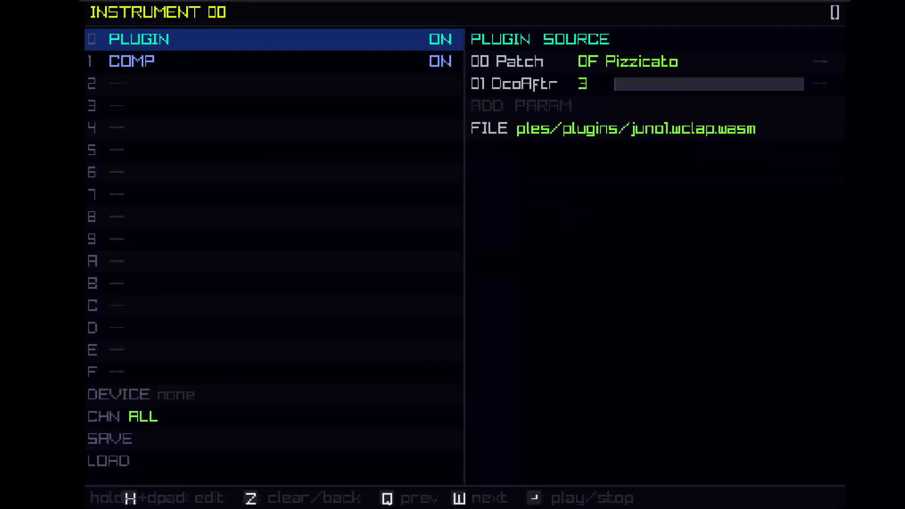
pyautogui.press('Right')
pyautogui.press('Left')
pyautogui.press('Right')
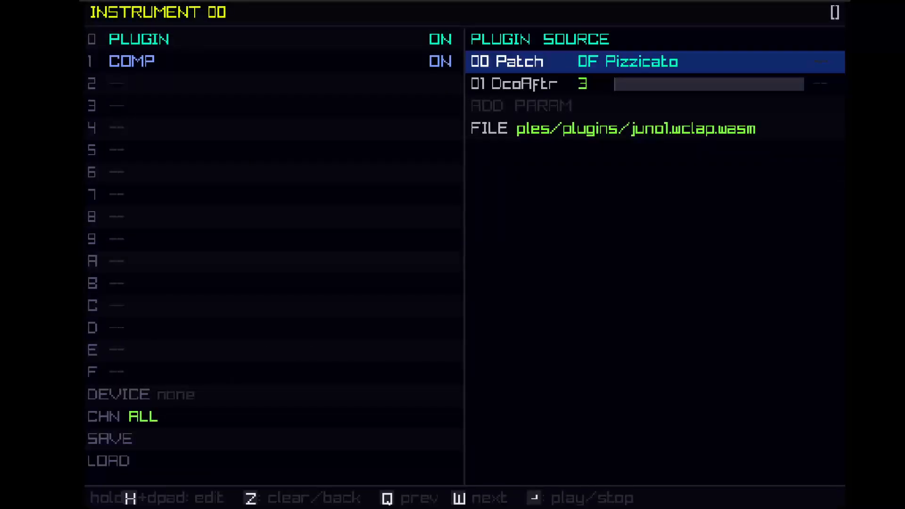
pyautogui.press('h')
pyautogui.hotkey('h', 'Right')
pyautogui.hotkey('h', 'Right')
pyautogui.hotkey('h', 'Right')
pyautogui.hotkey('h', 'Right')
pyautogui.hotkey('h', 'Right')
pyautogui.hotkey('h', 'Up')
pyautogui.hotkey('h', 'Up')
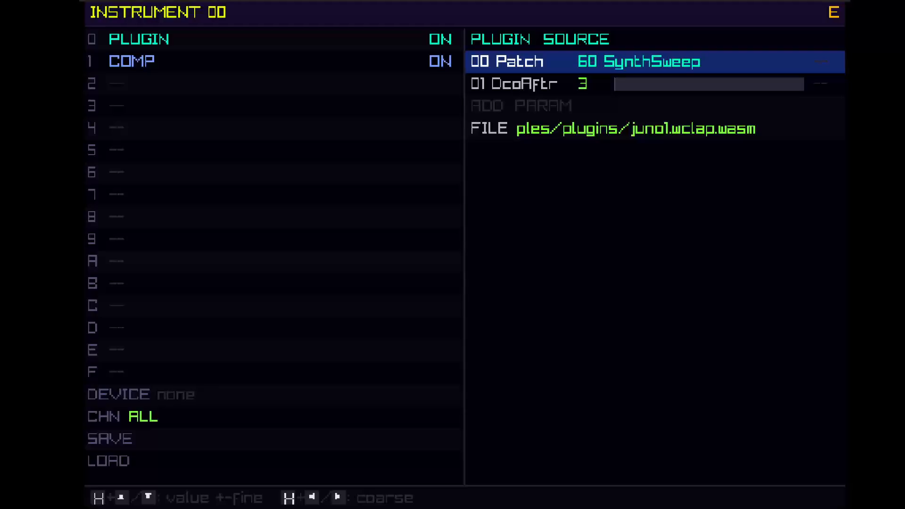
pyautogui.hotkey('h', 'Down')
pyautogui.hotkey('h', 'Down')
pyautogui.hotkey('h', 'Down')
pyautogui.hotkey('h', 'Down')
pyautogui.hotkey('h', 'Down')
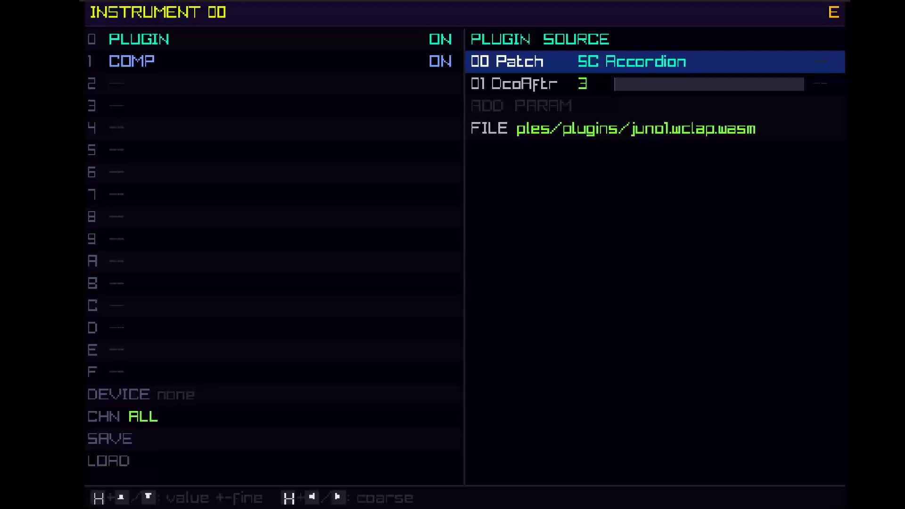
pyautogui.hotkey('h', 'Down')
pyautogui.hotkey('h', 'Down')
pyautogui.hotkey('h', 'Down')
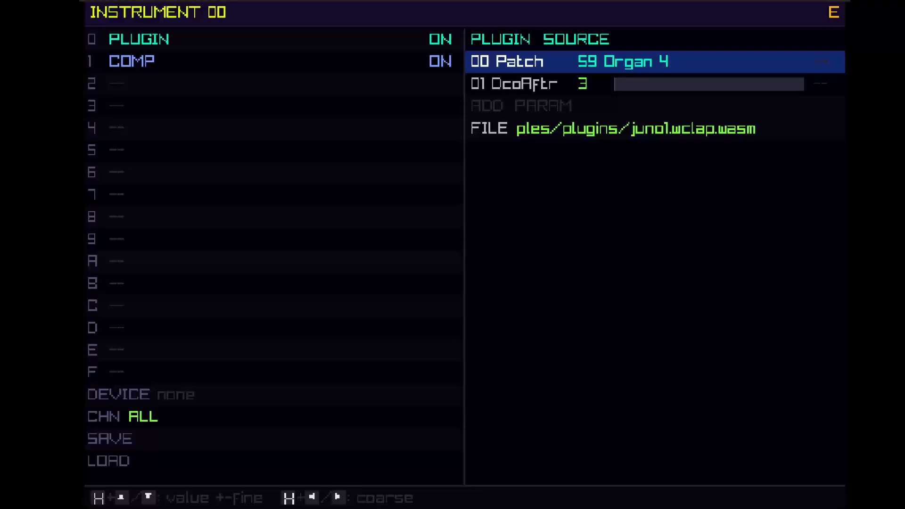
# Step: Audition instrument 00's patches by raising the Patch parameter through 69 Lead 6 and settling on 70 Machines
pyautogui.hotkey('h', 'Down')
pyautogui.hotkey('h', 'Down')
pyautogui.hotkey('h', 'Down')
pyautogui.hotkey('h', 'Down')
pyautogui.hotkey('h', 'Up')
pyautogui.hotkey('h', 'Up')
pyautogui.hotkey('h', 'Up')
pyautogui.hotkey('h', 'Up')
pyautogui.hotkey('h', 'Up')
pyautogui.hotkey('h', 'Up')
pyautogui.hotkey('h', 'Up')
pyautogui.hotkey('h', 'Up')
pyautogui.hotkey('h', 'Up')
pyautogui.hotkey('h', 'Up')
pyautogui.hotkey('h', 'Up')
pyautogui.hotkey('h', 'Up')
pyautogui.hotkey('h', 'Up')
pyautogui.hotkey('h', 'Up')
pyautogui.hotkey('h', 'Up')
pyautogui.hotkey('h', 'Up')
pyautogui.hotkey('h', 'Up')
pyautogui.hotkey('h', 'Up')
pyautogui.hotkey('h', 'Up')
pyautogui.hotkey('h', 'Up')
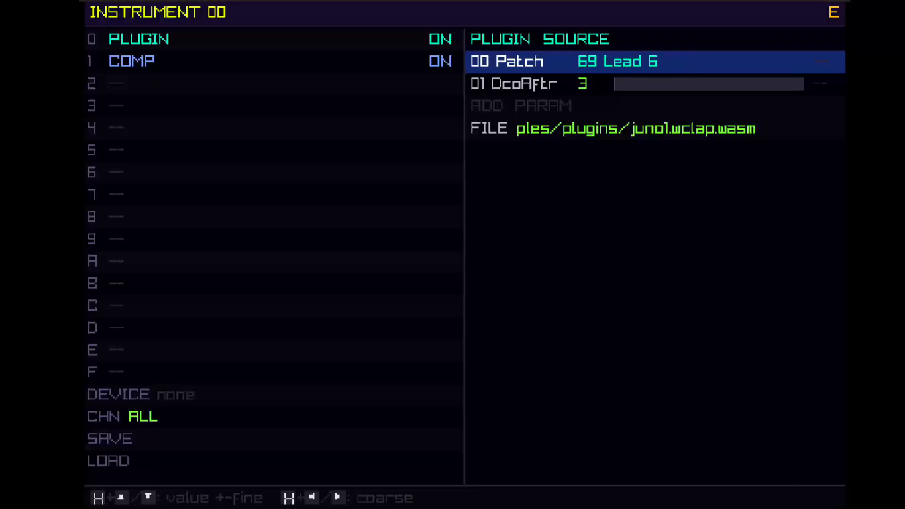
pyautogui.hotkey('h', 'Up')
pyautogui.hotkey('h', 'Up')
pyautogui.hotkey('h', 'Up')
pyautogui.hotkey('h', 'Up')
pyautogui.hotkey('h', 'Up')
pyautogui.hotkey('h', 'Up')
pyautogui.hotkey('h', 'Down')
pyautogui.hotkey('h', 'Down')
pyautogui.hotkey('h', 'Down')
pyautogui.hotkey('h', 'Down')
pyautogui.hotkey('h', 'Down')
pyautogui.hotkey('h', 'Down')
pyautogui.hotkey('h', 'Down')
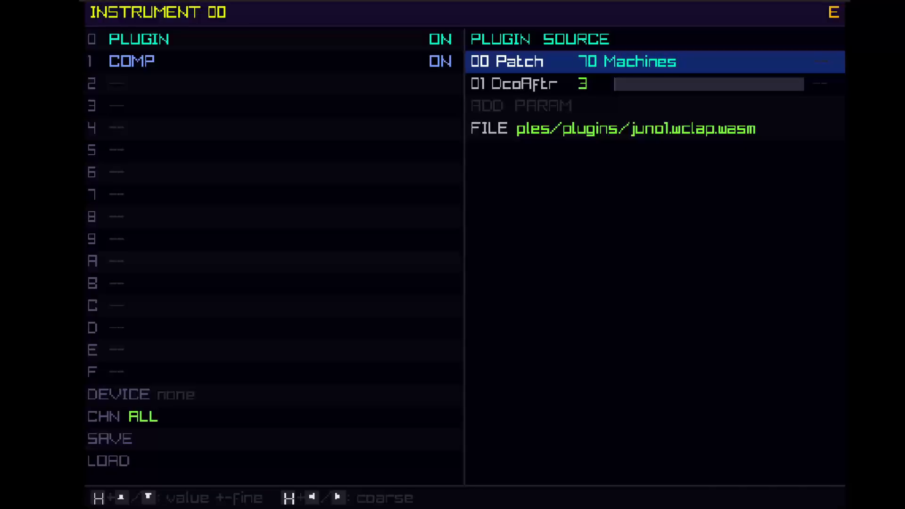
# Step: Audition lower patches by stepping instrument 00's Patch parameter down through 6C Oboe and 5F Harmonica to 58 Organ 3
pyautogui.hotkey('h', 'Down')
pyautogui.hotkey('h', 'Down')
pyautogui.hotkey('h', 'Down')
pyautogui.hotkey('h', 'Down')
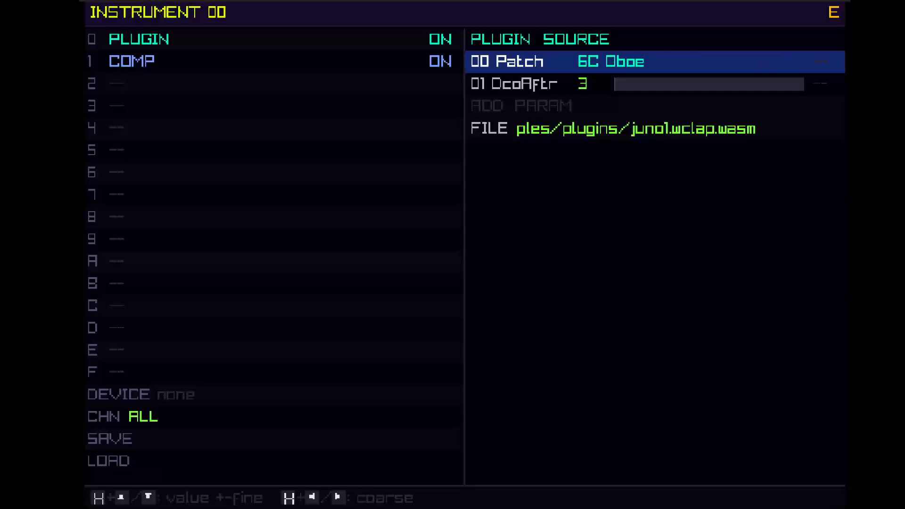
pyautogui.hotkey('h', 'Down')
pyautogui.hotkey('h', 'Down')
pyautogui.hotkey('h', 'Down')
pyautogui.hotkey('h', 'Down')
pyautogui.hotkey('h', 'Down')
pyautogui.hotkey('h', 'Down')
pyautogui.hotkey('h', 'Down')
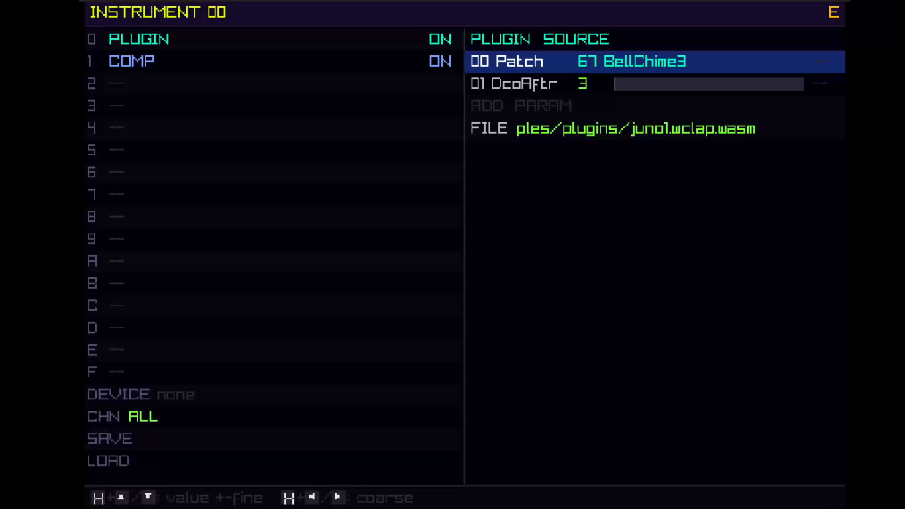
pyautogui.hotkey('h', 'Down')
pyautogui.hotkey('h', 'Down')
pyautogui.hotkey('h', 'Down')
pyautogui.hotkey('h', 'Down')
pyautogui.hotkey('h', 'Down')
pyautogui.hotkey('h', 'Down')
pyautogui.hotkey('h', 'Down')
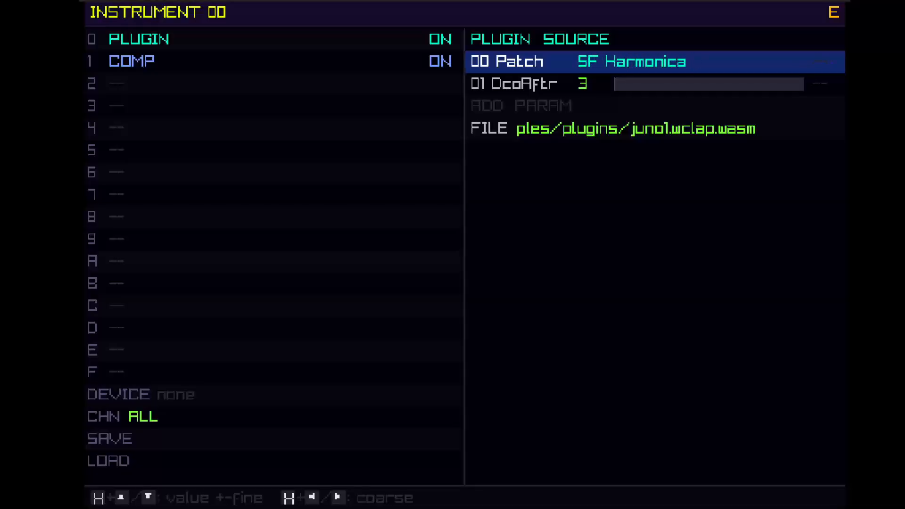
pyautogui.hotkey('h', 'Down')
pyautogui.hotkey('h', 'Down')
pyautogui.hotkey('h', 'Down')
pyautogui.hotkey('h', 'Down')
pyautogui.hotkey('h', 'Down')
pyautogui.hotkey('h', 'Down')
pyautogui.hotkey('h', 'Down')
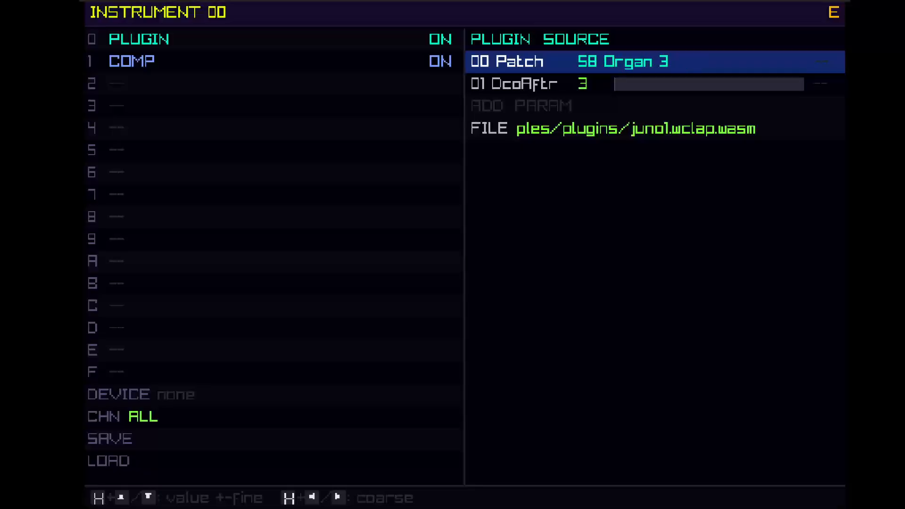
# Step: Set instrument 00's Patch parameter to 82 What Stab
pyautogui.hotkey('h', 'Up')
pyautogui.hotkey('h', 'Up')
pyautogui.hotkey('h', 'Up')
pyautogui.hotkey('h', 'Up')
pyautogui.hotkey('h', 'Up')
pyautogui.hotkey('h', 'Up')
pyautogui.hotkey('h', 'Up')
pyautogui.hotkey('h', 'Up')
pyautogui.hotkey('h', 'Up')
pyautogui.hotkey('h', 'Up')
pyautogui.hotkey('h', 'Up')
pyautogui.hotkey('h', 'Up')
pyautogui.hotkey('h', 'Up')
pyautogui.hotkey('h', 'Up')
pyautogui.hotkey('h', 'Up')
pyautogui.hotkey('h', 'Up')
pyautogui.hotkey('h', 'Up')
pyautogui.hotkey('h', 'Up')
pyautogui.hotkey('h', 'Up')
pyautogui.hotkey('h', 'Up')
pyautogui.hotkey('h', 'Up')
pyautogui.hotkey('h', 'Up')
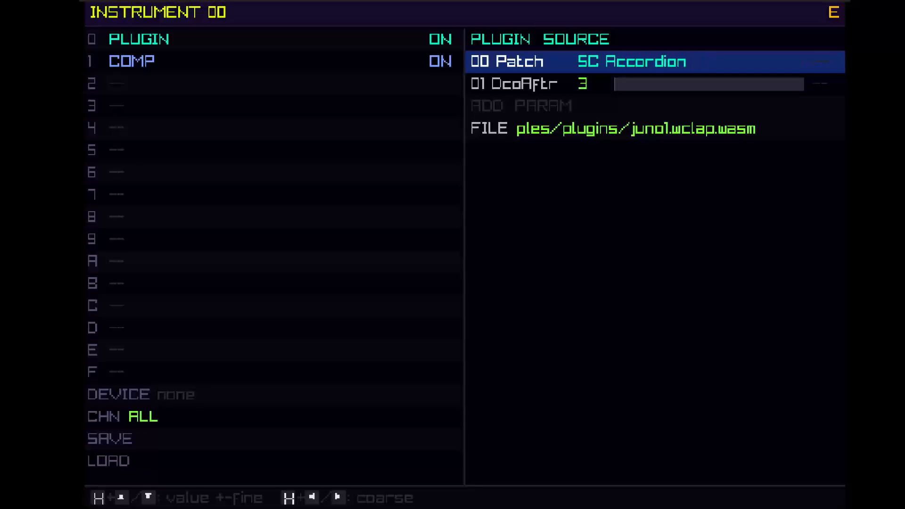
pyautogui.hotkey('h', 'Up')
pyautogui.hotkey('h', 'Up')
pyautogui.hotkey('h', 'Up')
pyautogui.hotkey('h', 'Up')
pyautogui.hotkey('h', 'Up')
pyautogui.hotkey('h', 'Up')
pyautogui.hotkey('h', 'Up')
pyautogui.hotkey('h', 'Up')
pyautogui.hotkey('h', 'Up')
pyautogui.hotkey('h', 'Up')
pyautogui.hotkey('h', 'Up')
pyautogui.hotkey('h', 'Up')
pyautogui.hotkey('h', 'Up')
pyautogui.hotkey('h', 'Up')
pyautogui.hotkey('h', 'Up')
pyautogui.hotkey('h', 'Up')
pyautogui.hotkey('h', 'Up')
pyautogui.hotkey('h', 'Up')
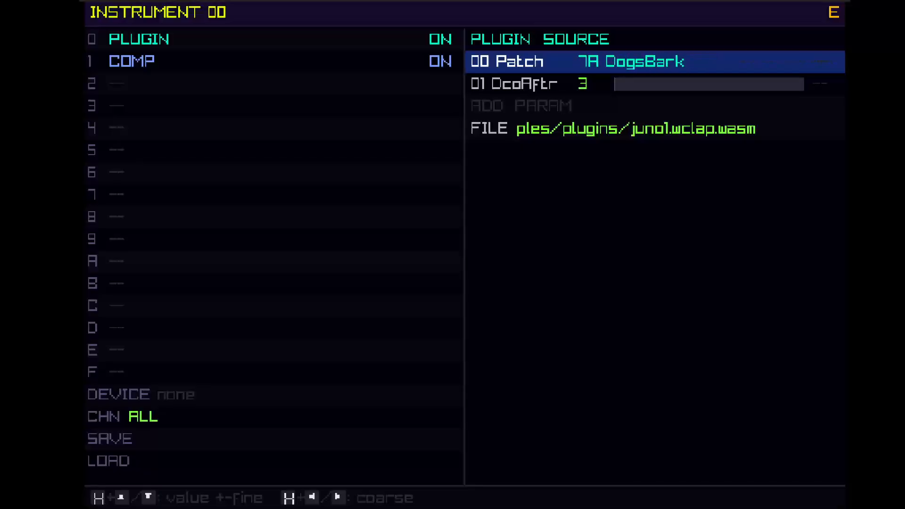
pyautogui.hotkey('h', 'Down')
pyautogui.hotkey('h', 'Down')
pyautogui.hotkey('h', 'Down')
pyautogui.hotkey('h', 'Down')
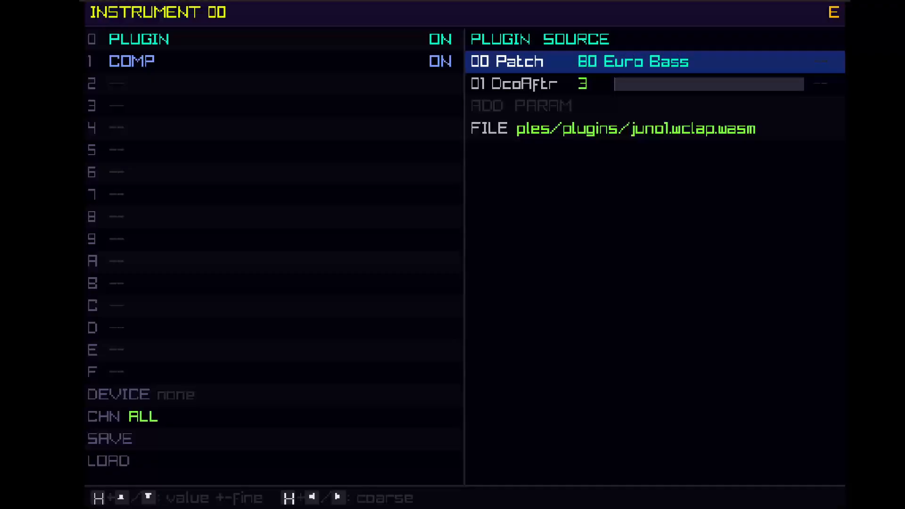
pyautogui.hotkey('h', 'Up')
pyautogui.hotkey('h', 'Up')
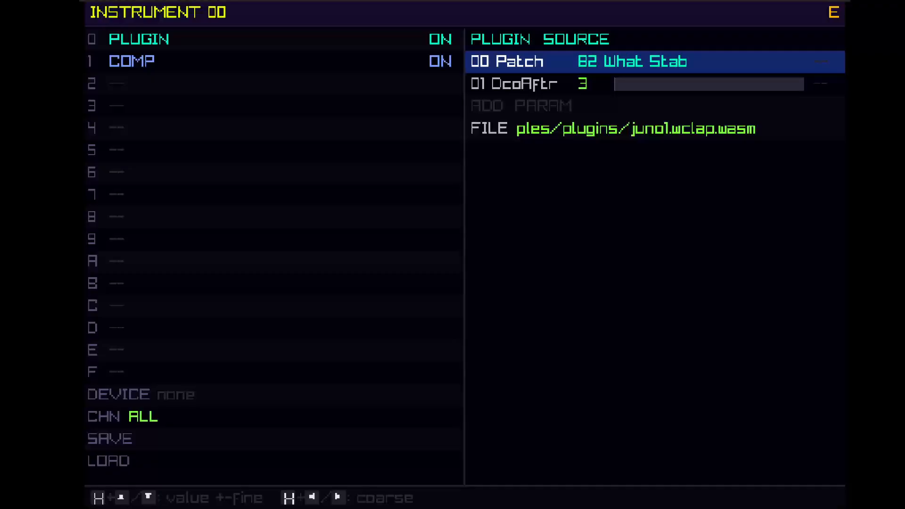
# Step: Return to pattern 00 and start its playback
pyautogui.press('z')
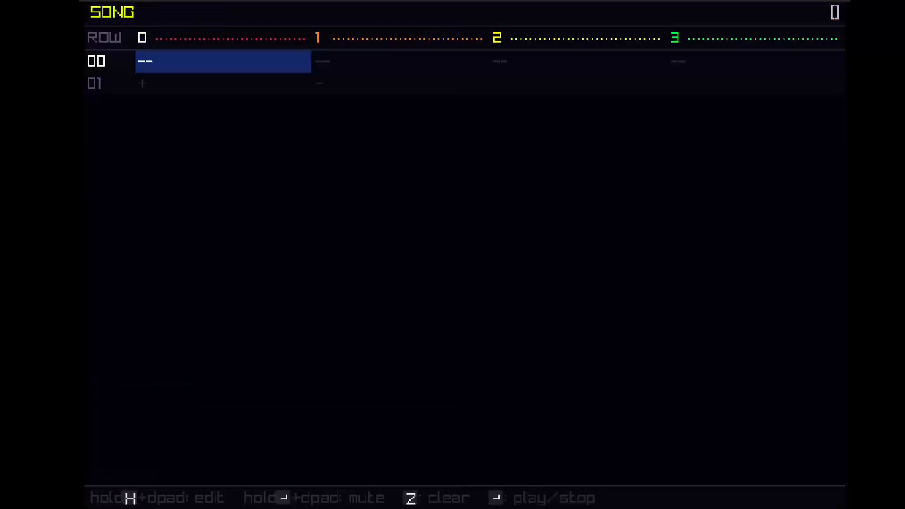
pyautogui.press('Tab')
pyautogui.press('Return')
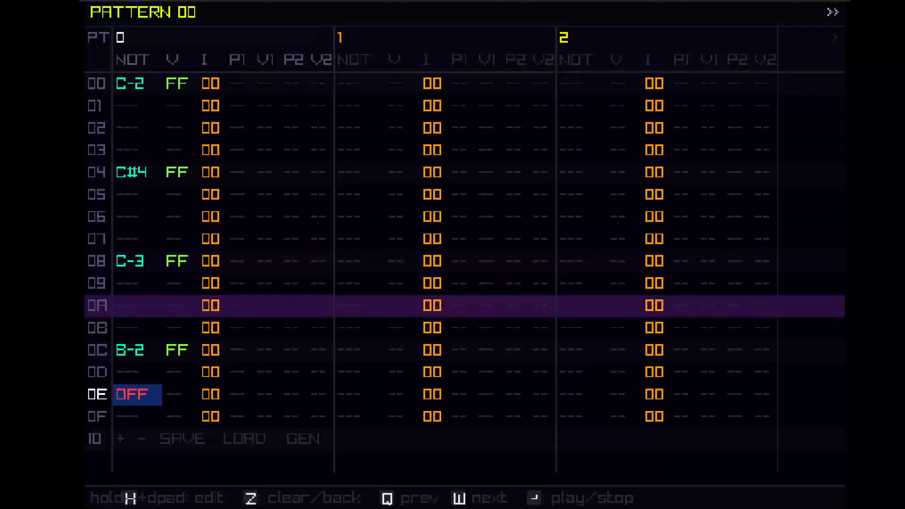
# Step: Enter an A#2 note in row 0A of track 0
pyautogui.press('Up')
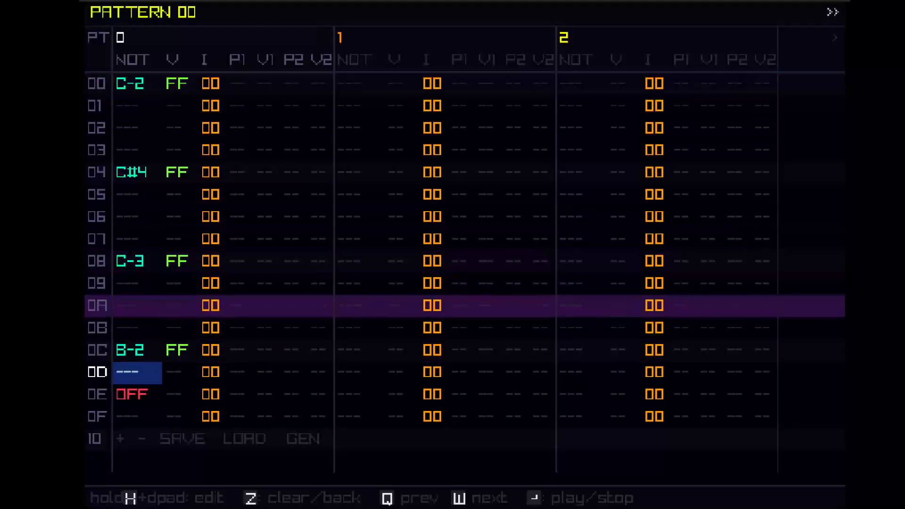
pyautogui.press('Up')
pyautogui.press('Up')
pyautogui.press('Up')
pyautogui.press('Up')
pyautogui.press('Down')
pyautogui.press('h')
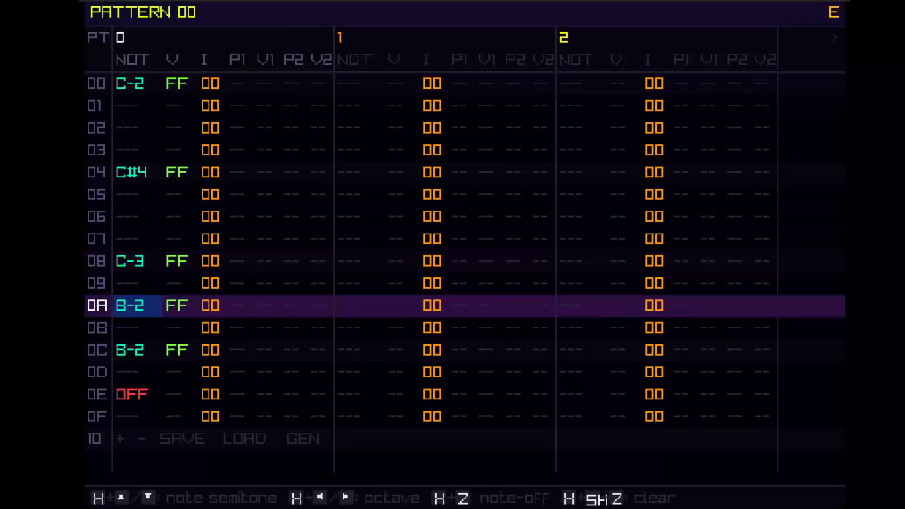
pyautogui.hotkey('h', 'Down')
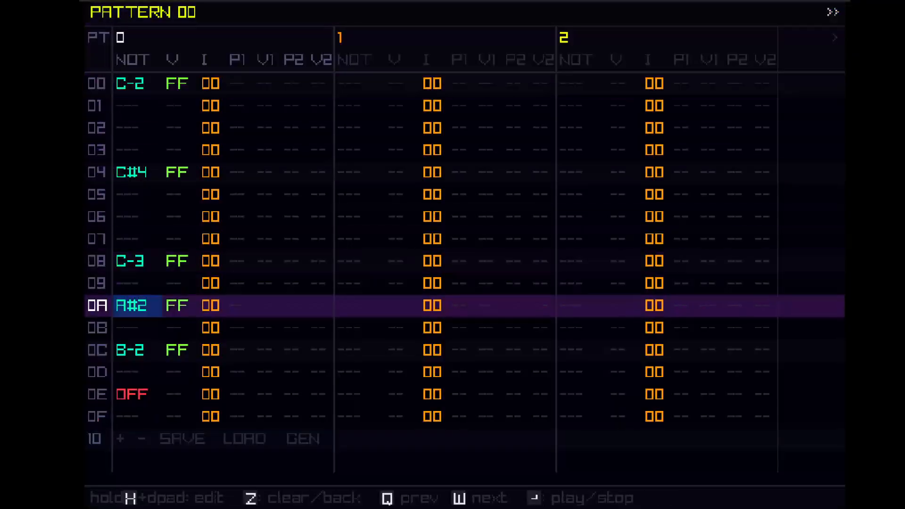
# Step: Insert a note-off in row 06 of track 0
pyautogui.press('Up')
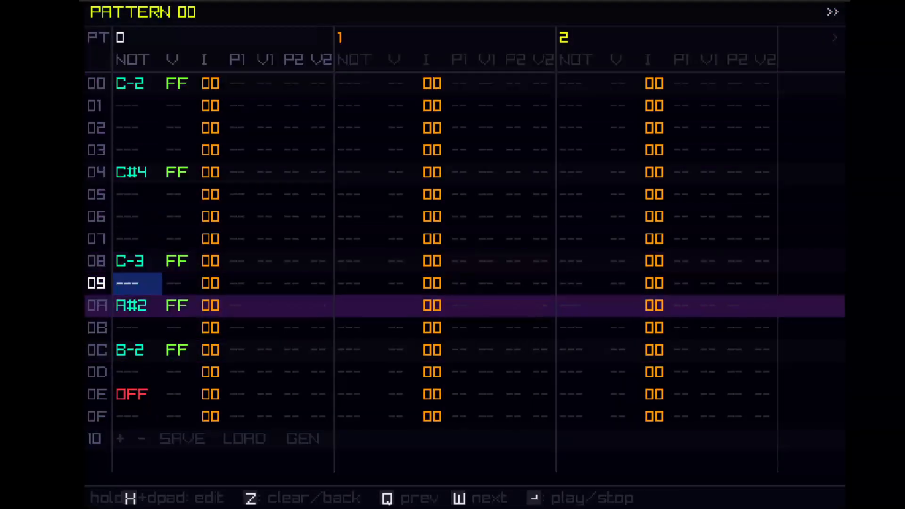
pyautogui.press('Up')
pyautogui.press('Up')
pyautogui.press('Up')
pyautogui.hotkey('h', 'z')
# Step: Insert a note-off in row 02 of track 0 and stop playback
pyautogui.press('Up')
pyautogui.press('Up')
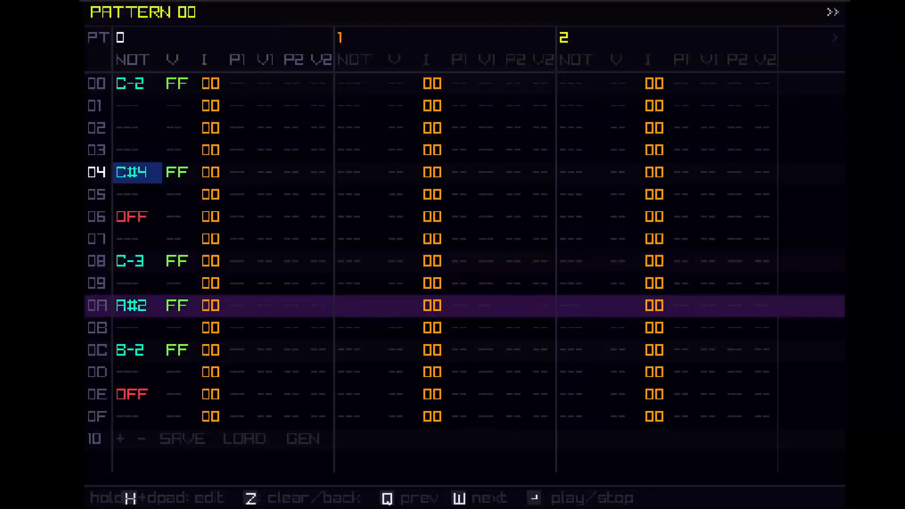
pyautogui.press('Up')
pyautogui.press('Up')
pyautogui.hotkey('h', 'z')
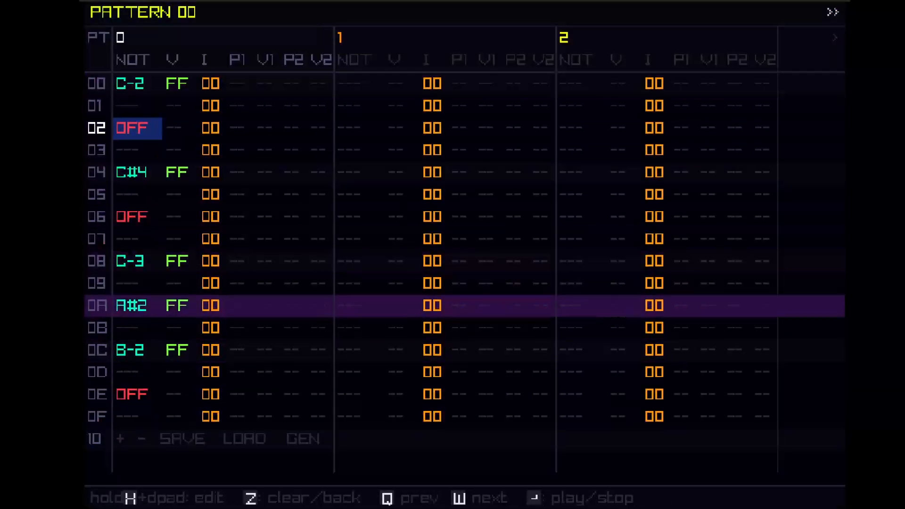
pyautogui.press('Return')
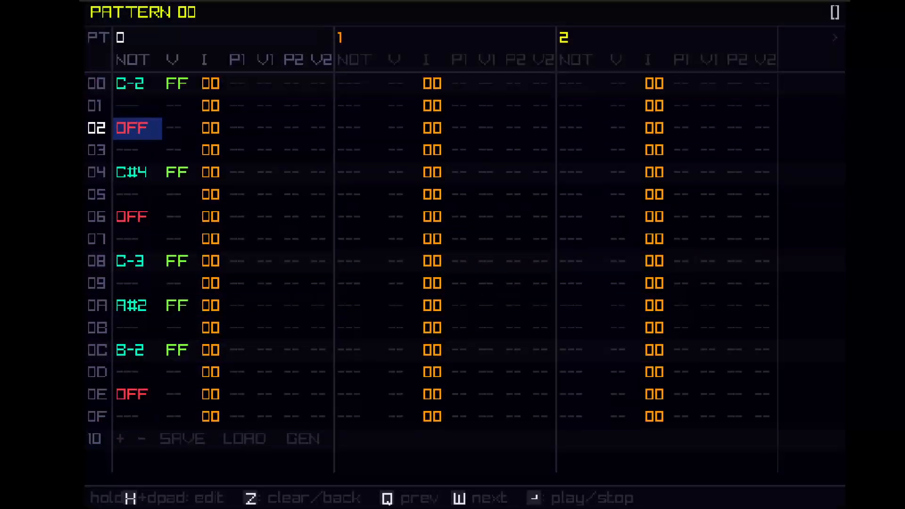
pyautogui.press('Up')
pyautogui.press('Down')
pyautogui.press('Down')
pyautogui.press('Down')
pyautogui.press('Down')
pyautogui.press('Down')
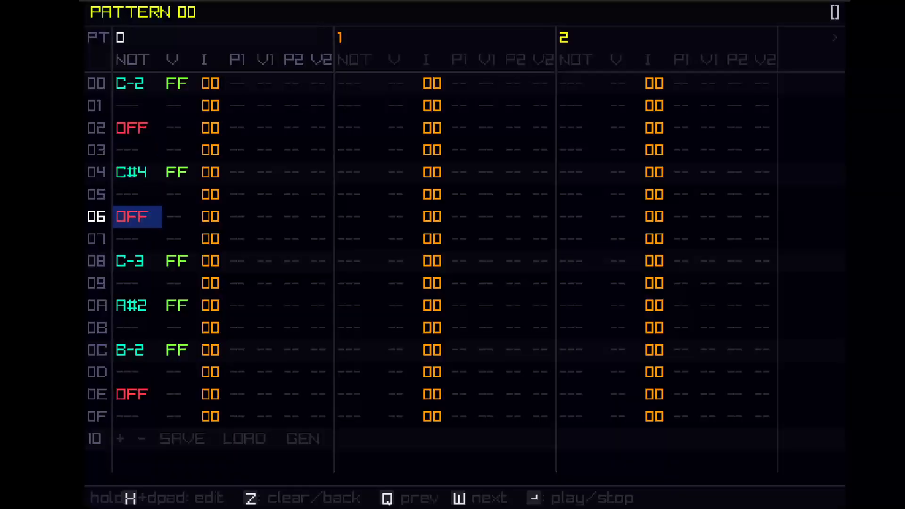
pyautogui.press('Down')
pyautogui.press('Down')
pyautogui.press('Up')
pyautogui.press('Up')
pyautogui.press('Up')
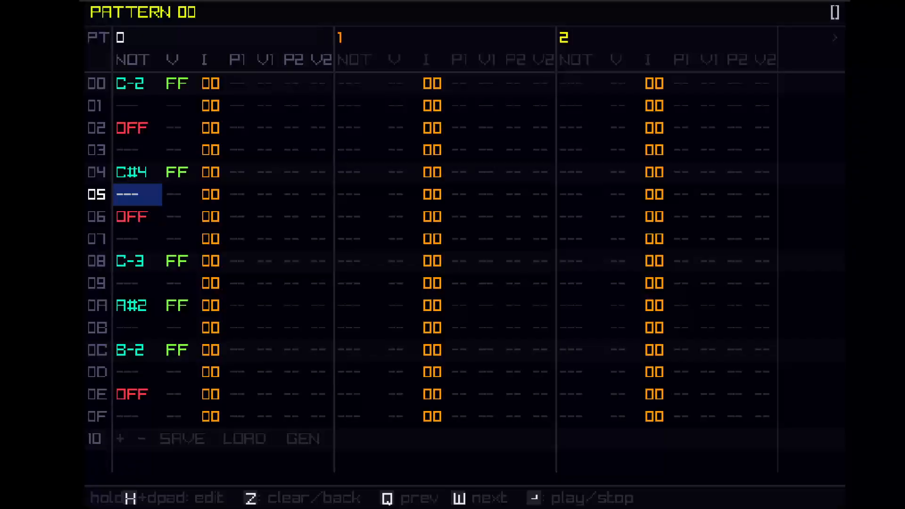
# Step: Examine instrument 00's plugin source parameters and the settings of its COMP effect
pyautogui.press('Tab')
pyautogui.press('Tab')
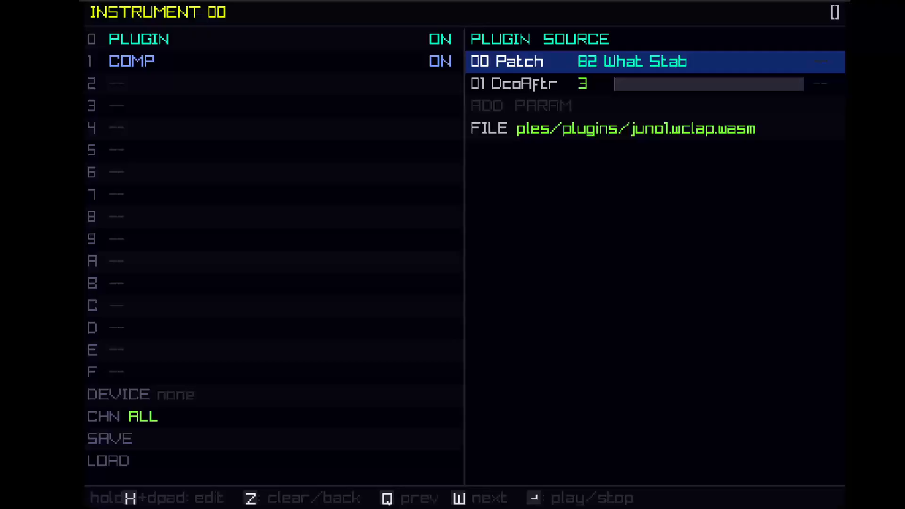
pyautogui.press('Left')
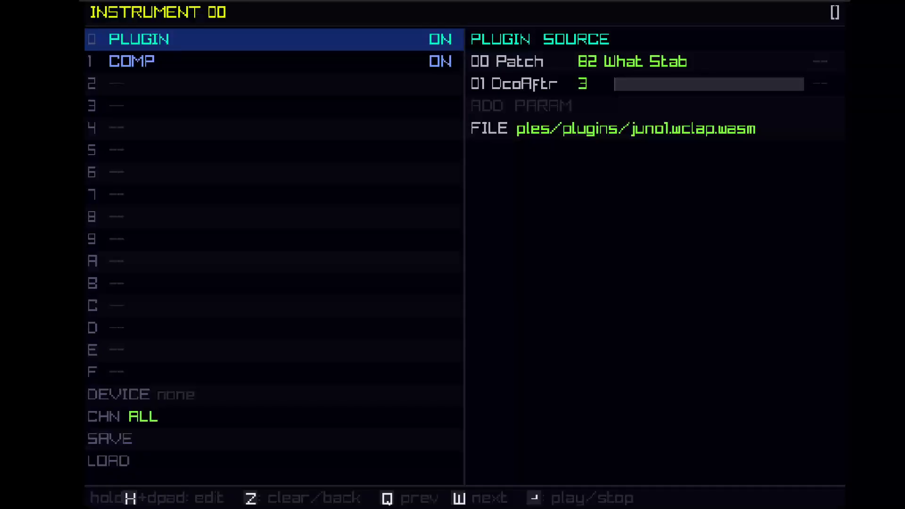
pyautogui.press('Right')
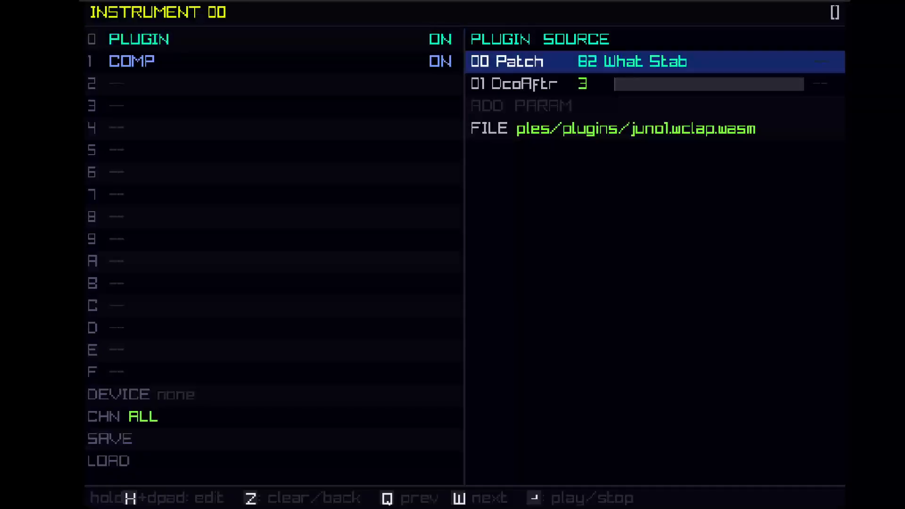
pyautogui.press('Left')
pyautogui.press('Down')
pyautogui.press('Up')
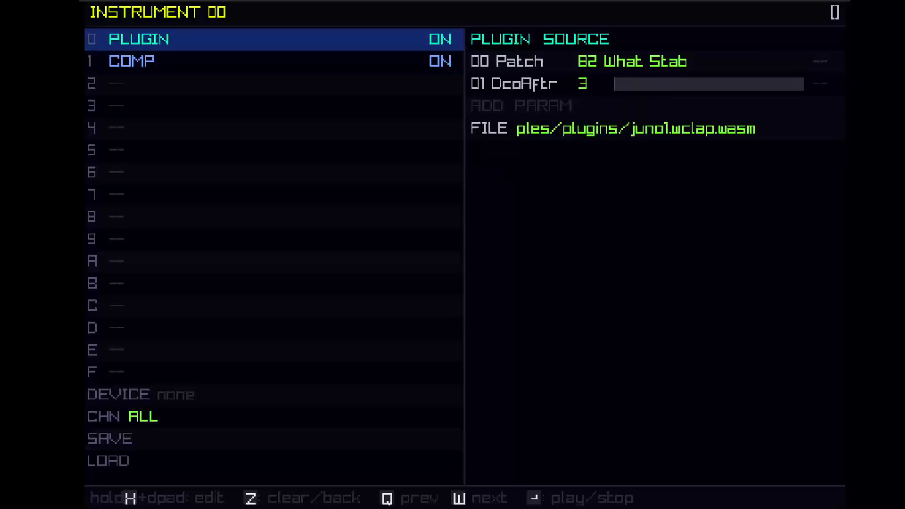
pyautogui.press('Right')
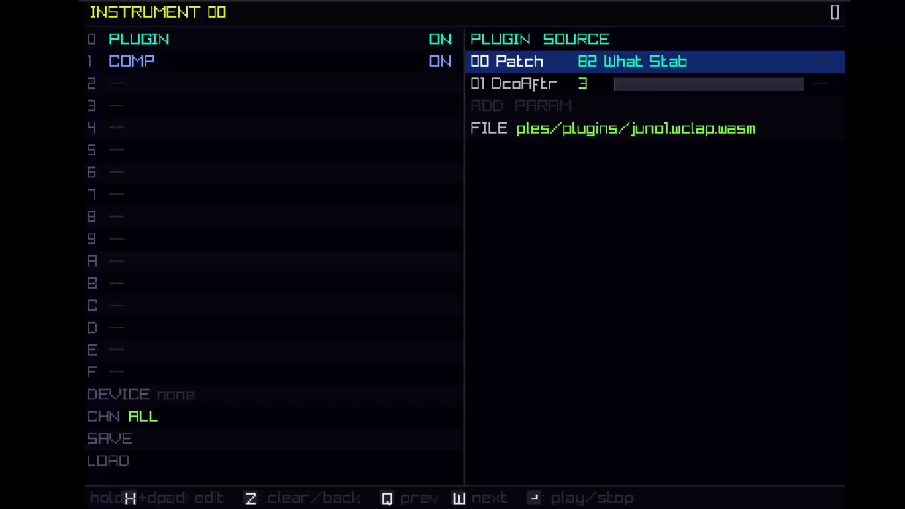
pyautogui.press('Left')
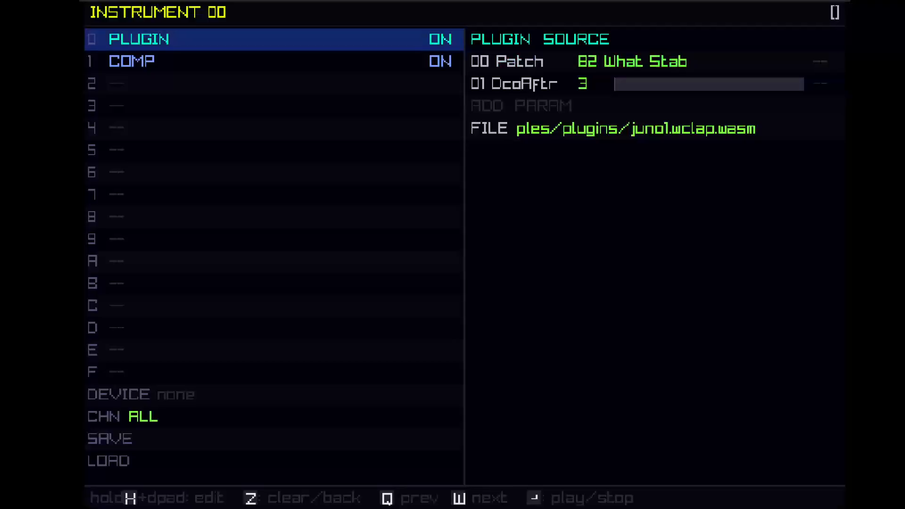
pyautogui.press('Down')
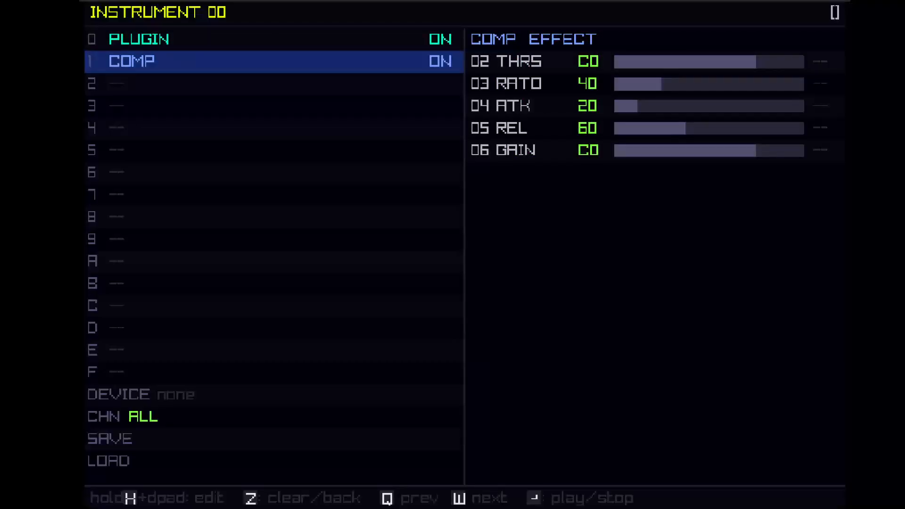